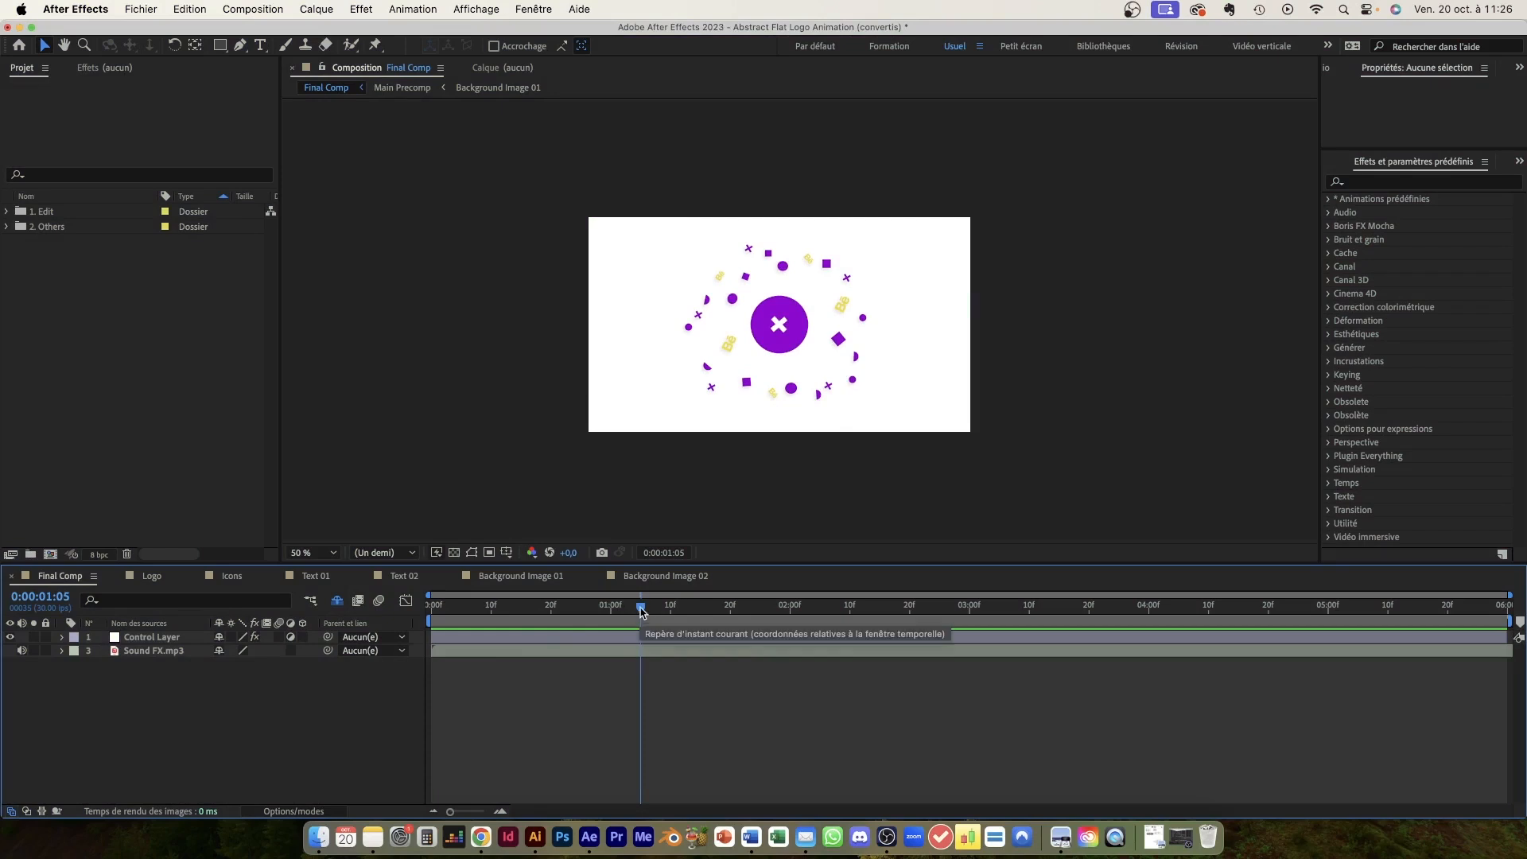
- Move the Final Comp playhead to 0:00:00:14 and close all the other composition timelines
{"action": "left_click_drag", "start_coordinate": [640, 611], "coordinate": [515, 610]}
{"action": "left_click", "coordinate": [117, 579]}
{"action": "left_click", "coordinate": [117, 579]}
{"action": "left_click", "coordinate": [117, 578]}
{"action": "left_click", "coordinate": [117, 579]}
{"action": "left_click", "coordinate": [117, 579]}
{"action": "left_click", "coordinate": [117, 579]}
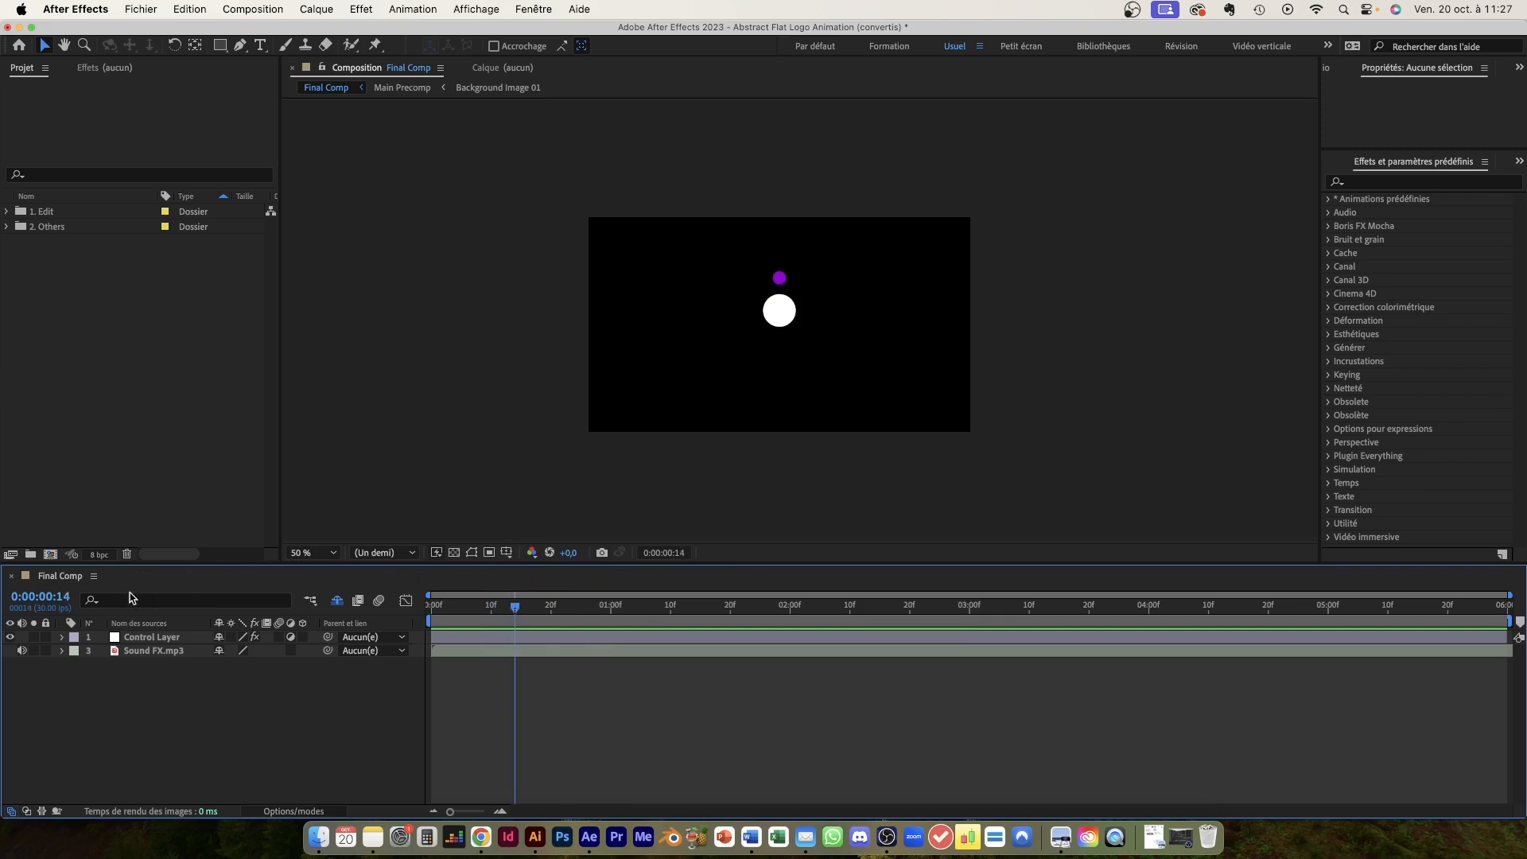
- Reveal the shy layers in Final Comp and unlock the Main Precomp layer
{"action": "left_click", "coordinate": [140, 640]}
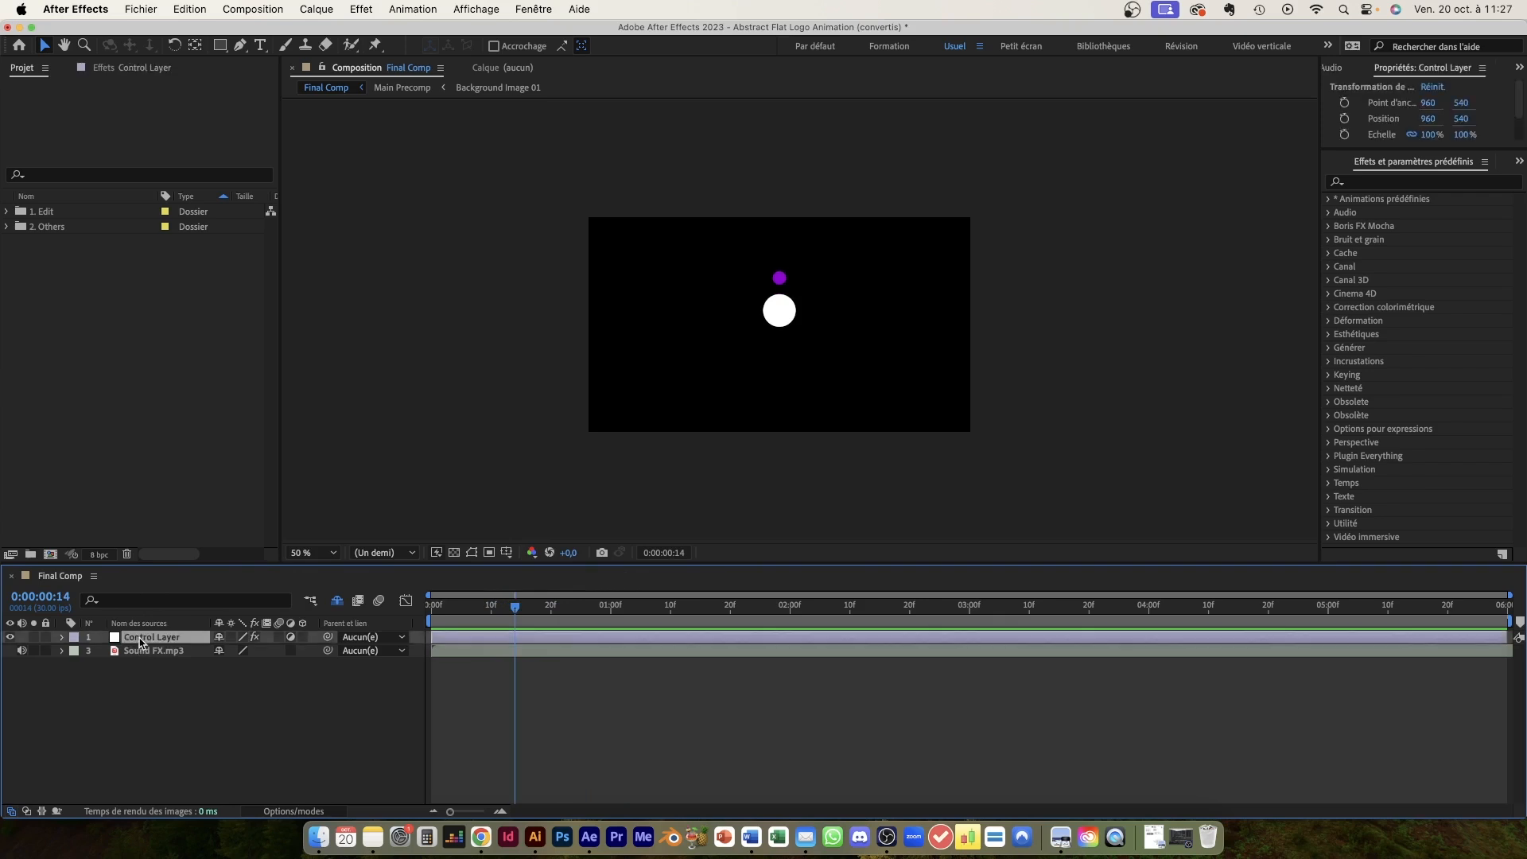
{"action": "left_click", "coordinate": [336, 601]}
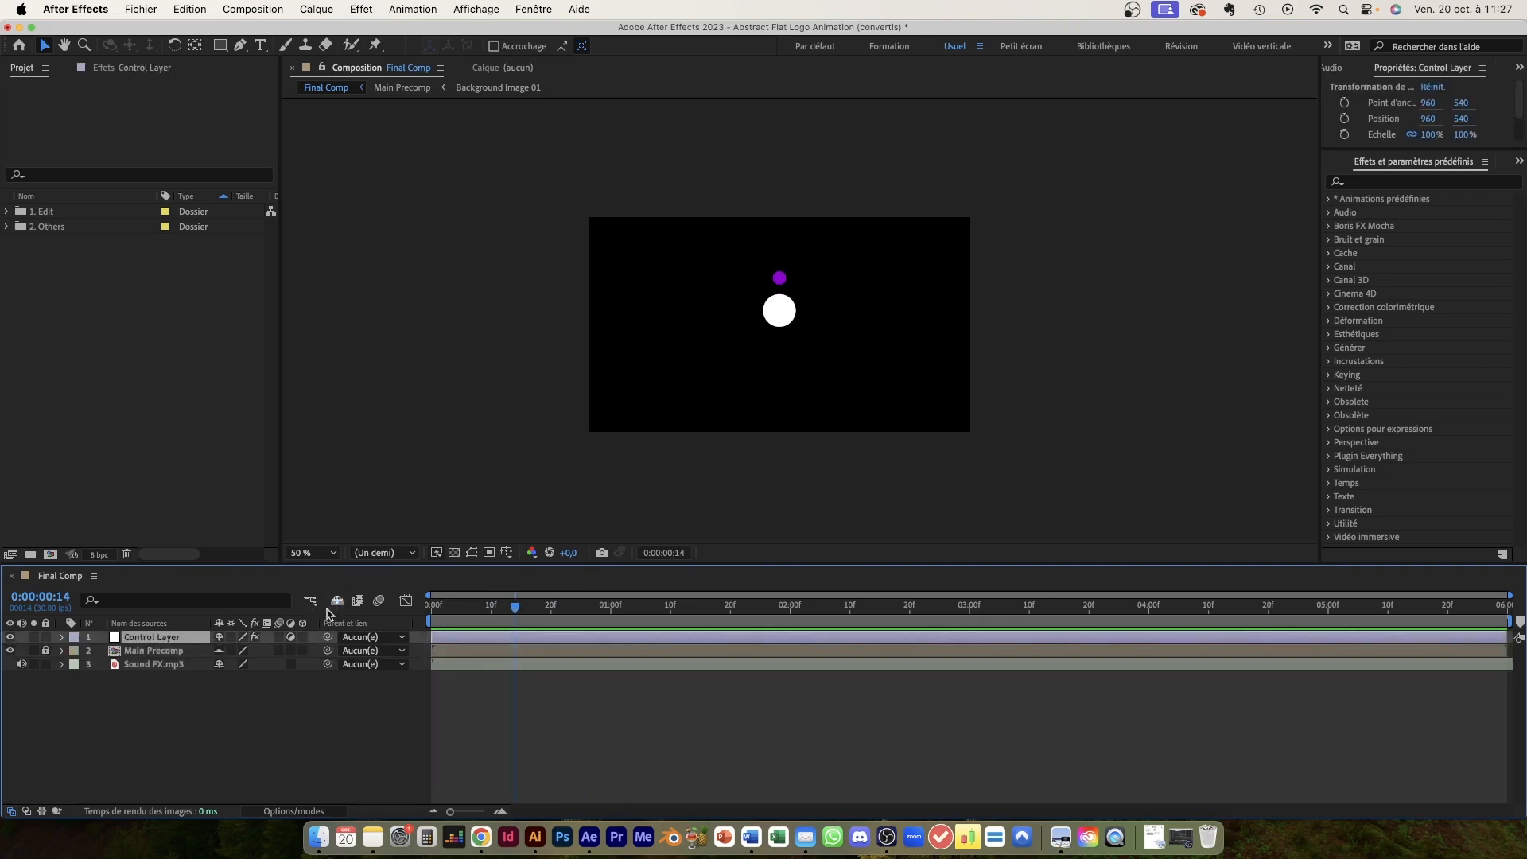
{"action": "left_click", "coordinate": [81, 650]}
{"action": "left_click", "coordinate": [45, 651]}
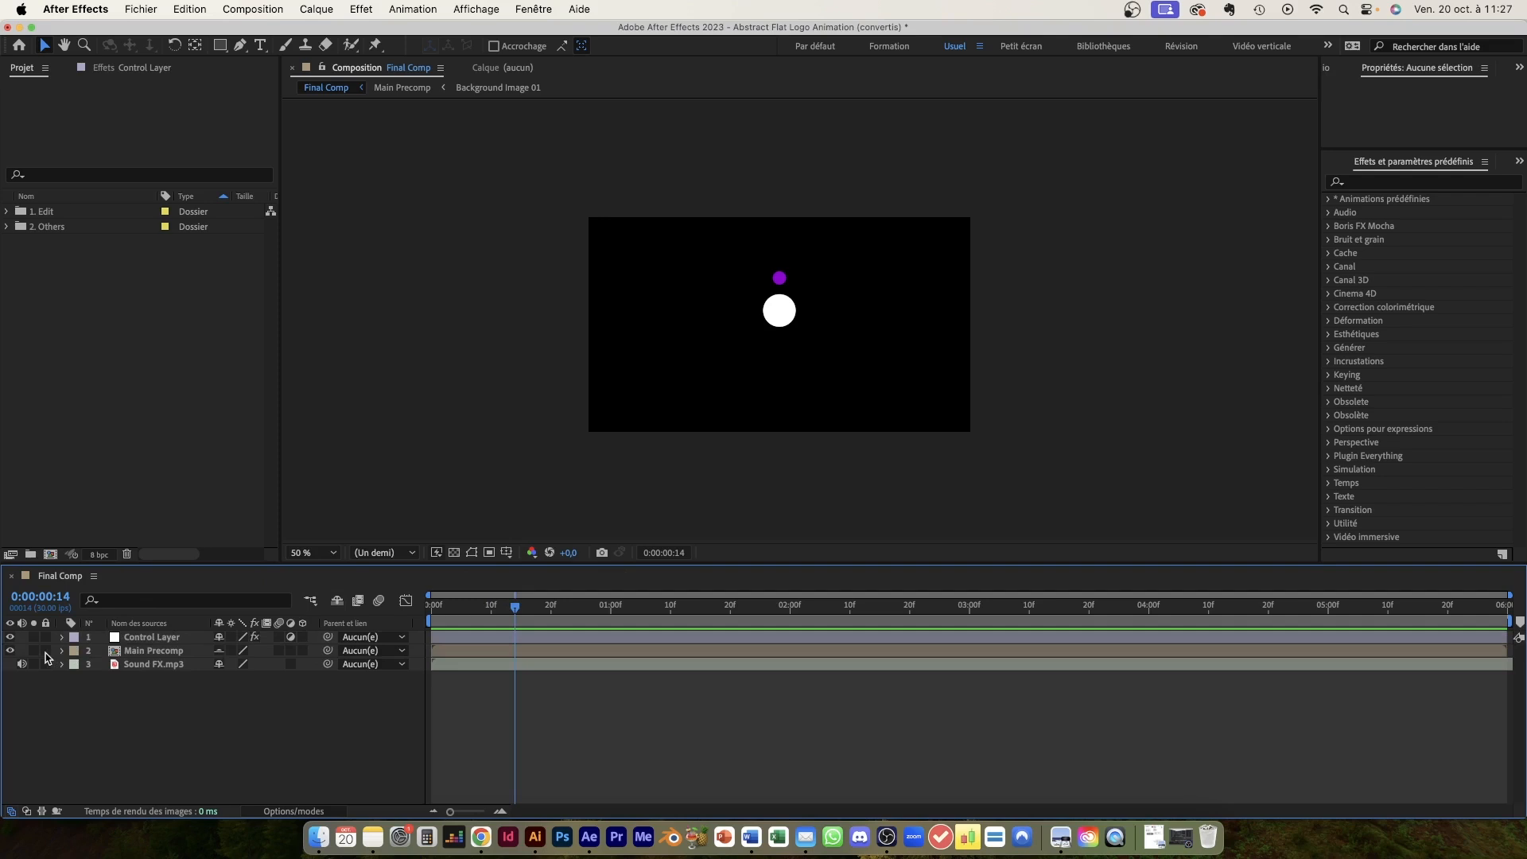
- Open the Main Precomp composition and go into its nested Shapes Anim precomp
{"action": "double_click", "coordinate": [153, 651]}
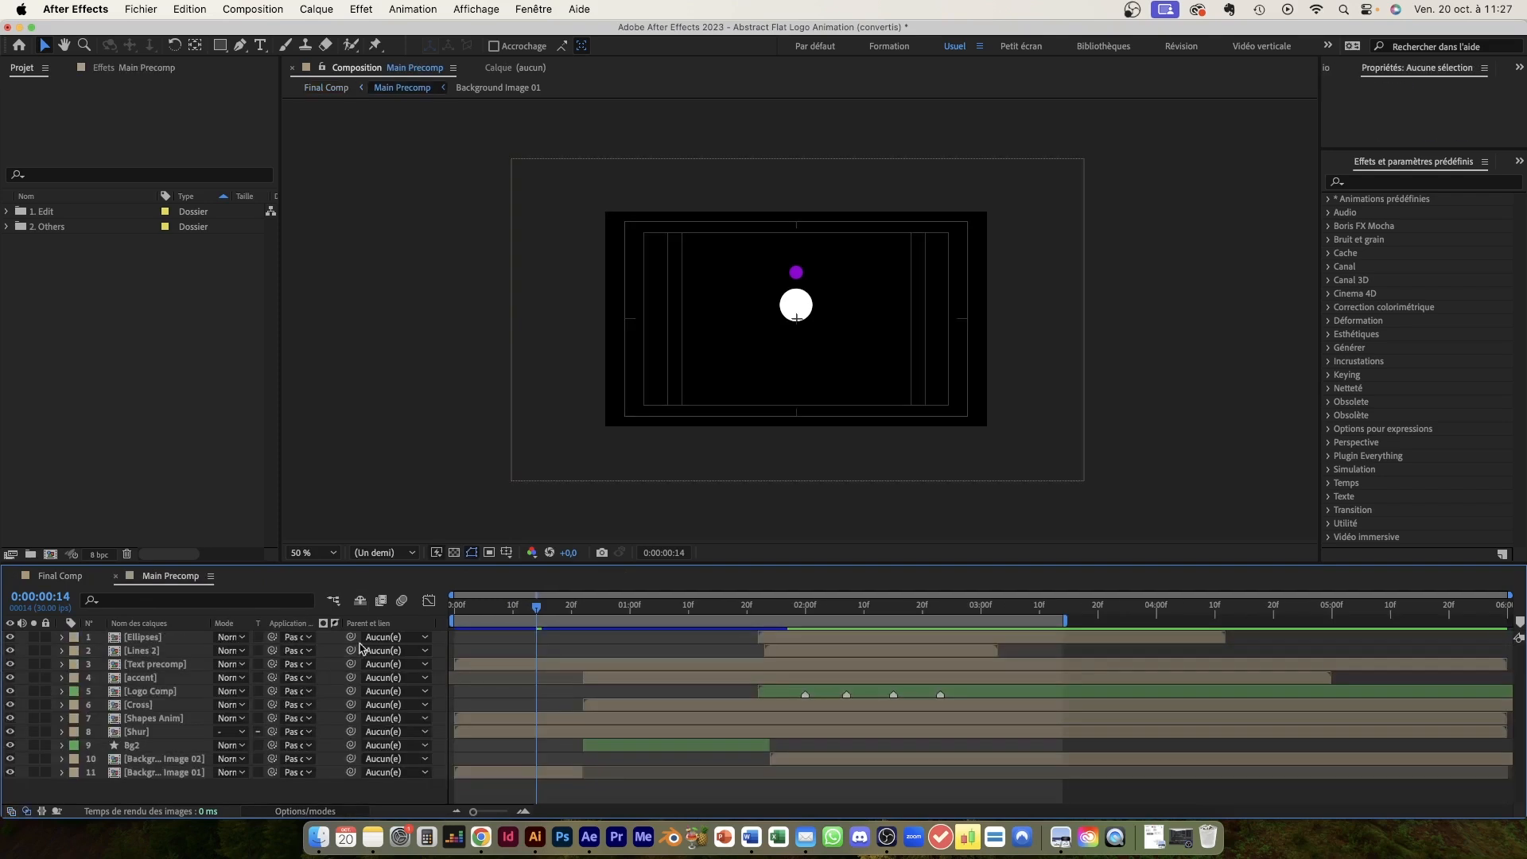
{"action": "left_click", "coordinate": [540, 611]}
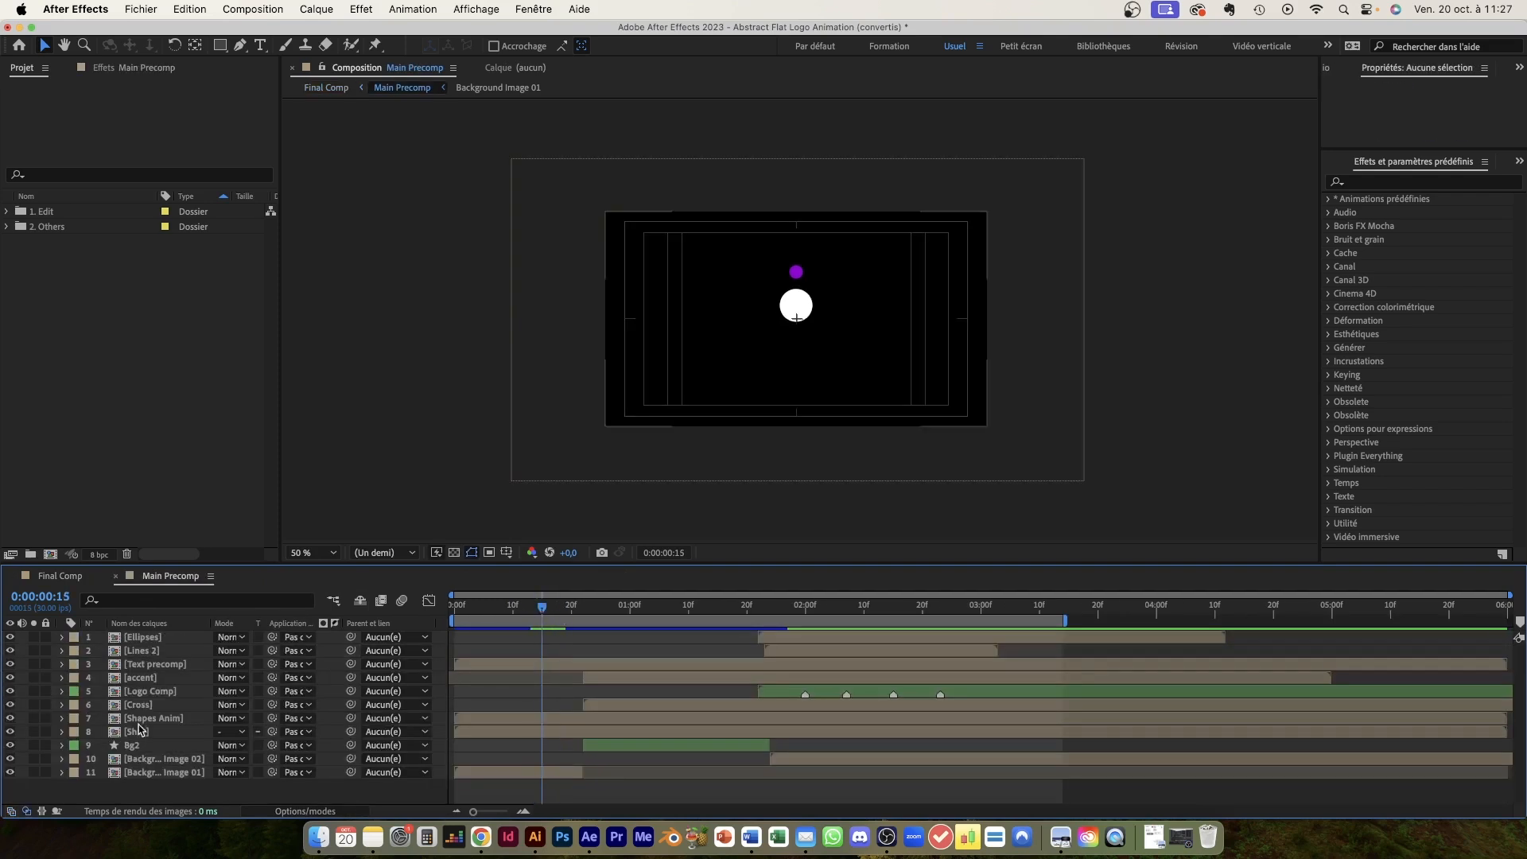
{"action": "double_click", "coordinate": [136, 719]}
- Examine the white and purple circles up close around frame 14 of Shapes Anim, with and without the transparency grid
{"action": "left_click_drag", "start_coordinate": [723, 625], "coordinate": [548, 604]}
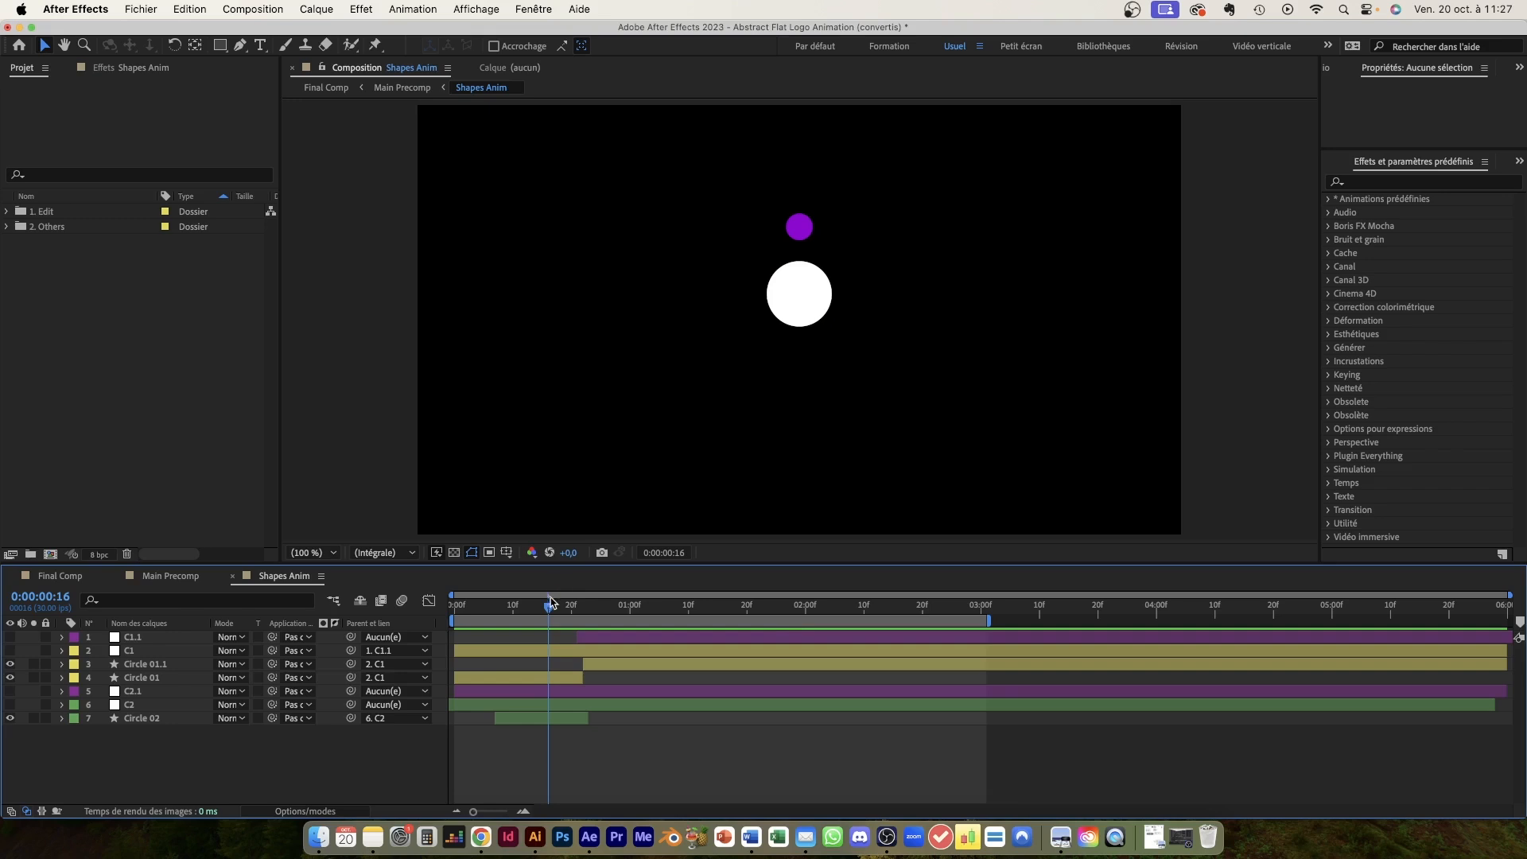
{"action": "mouse_move", "coordinate": [551, 609]}
{"action": "left_mouse_down"}
{"action": "mouse_move", "coordinate": [651, 611]}
{"action": "mouse_move", "coordinate": [485, 614]}
{"action": "mouse_move", "coordinate": [665, 612]}
{"action": "mouse_move", "coordinate": [549, 619]}
{"action": "left_mouse_up"}
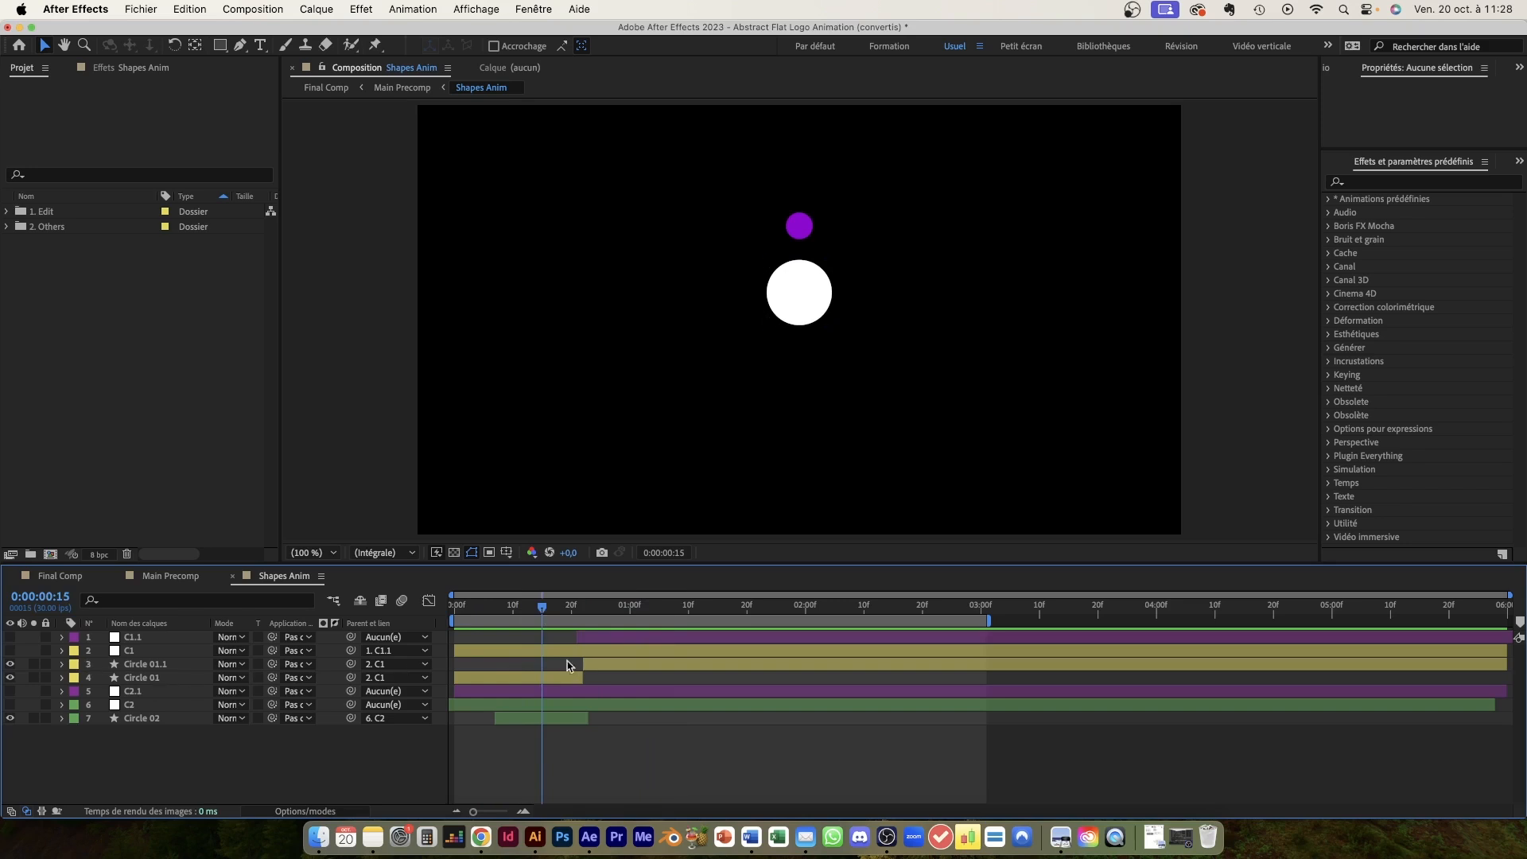
{"action": "key", "text": "period"}
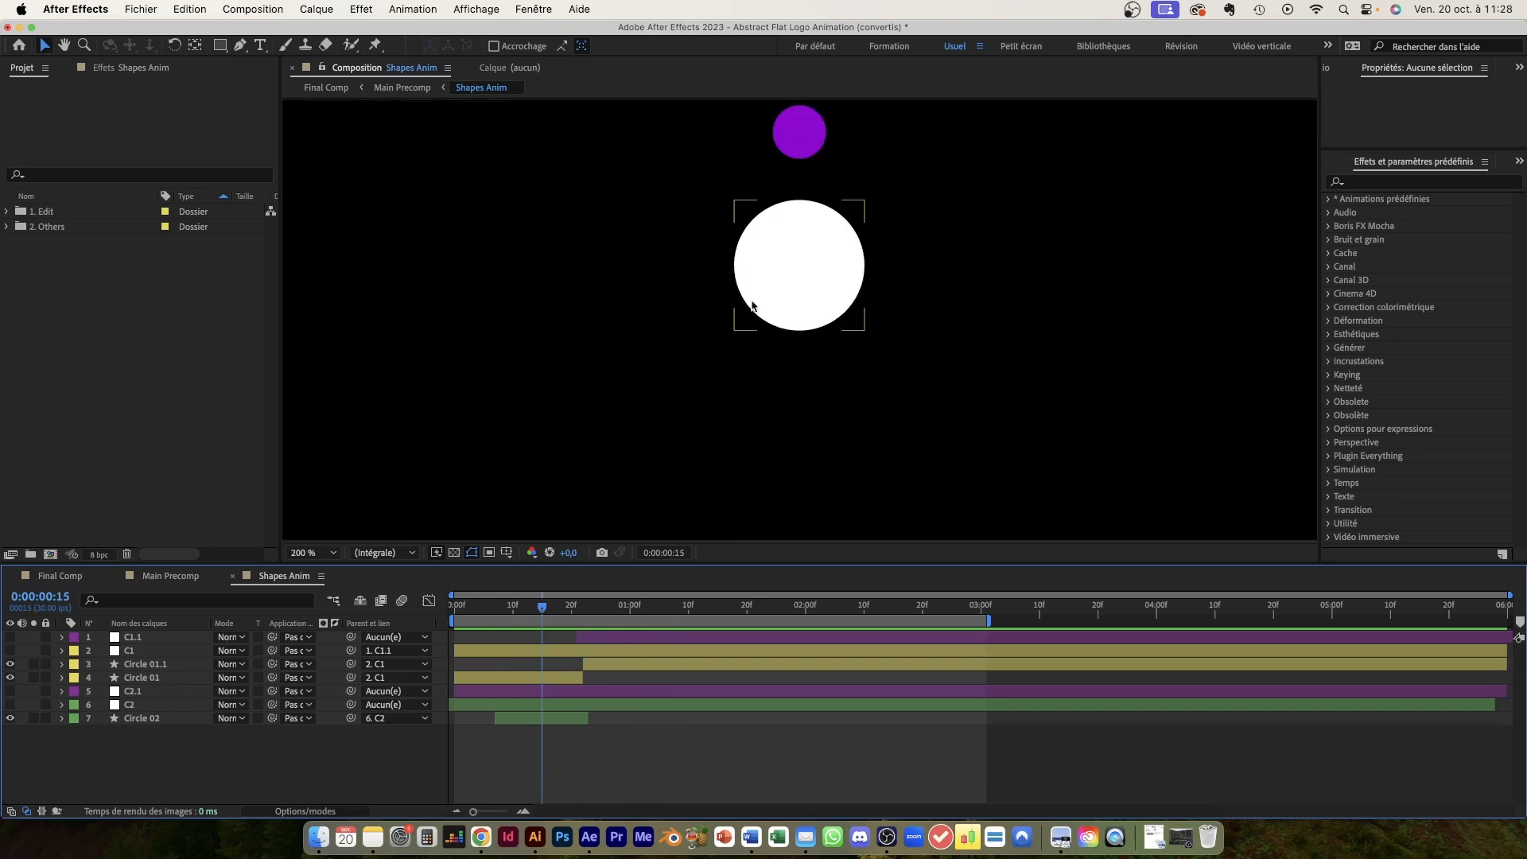
{"action": "left_click_drag", "start_coordinate": [819, 337], "coordinate": [815, 378]}
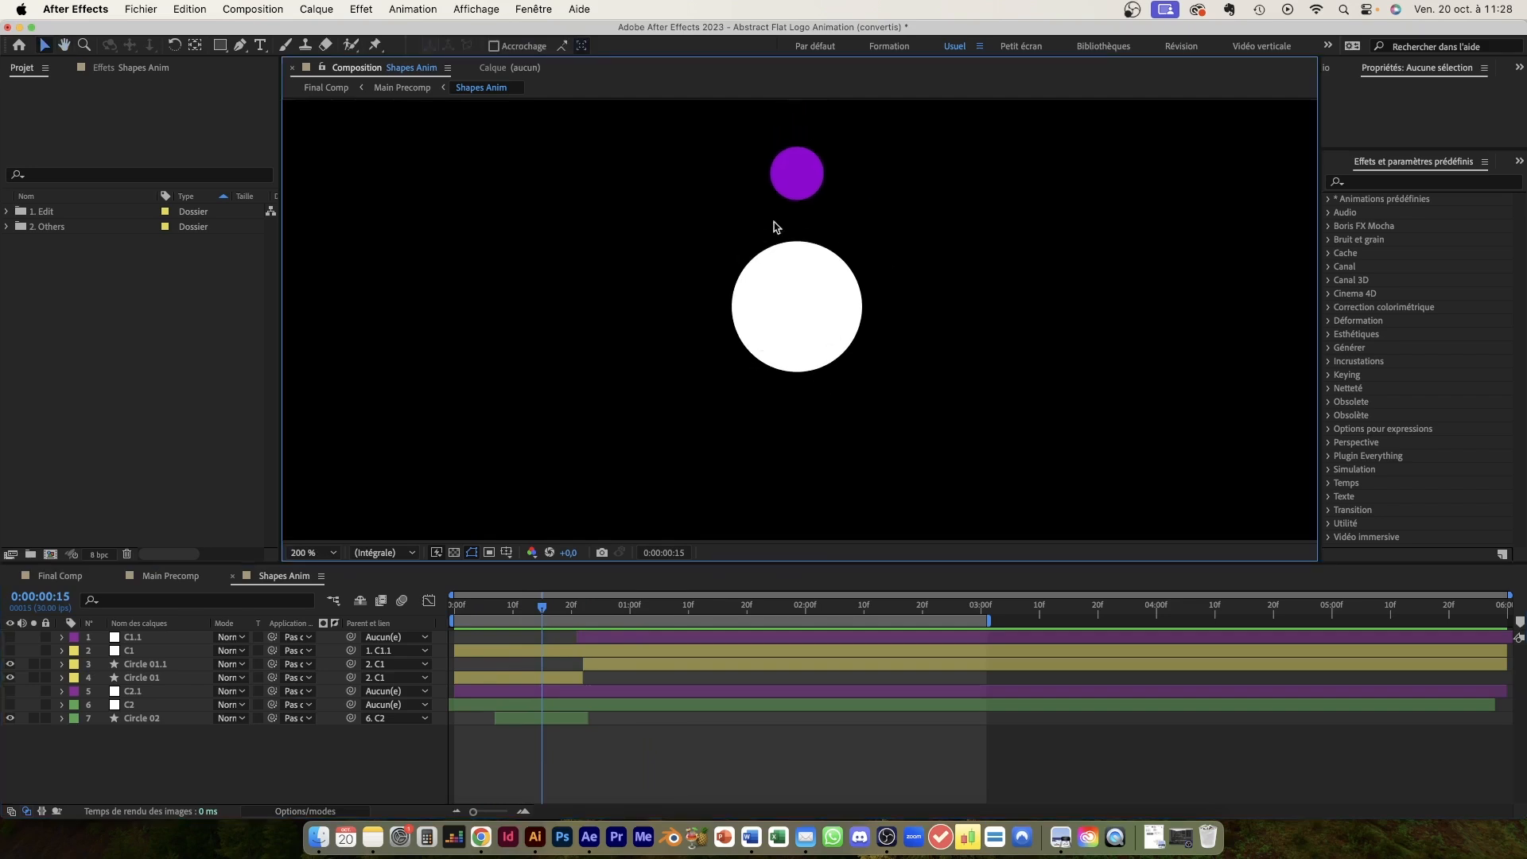
{"action": "mouse_move", "coordinate": [549, 605]}
{"action": "left_mouse_down"}
{"action": "mouse_move", "coordinate": [571, 611]}
{"action": "mouse_move", "coordinate": [541, 611]}
{"action": "left_mouse_up"}
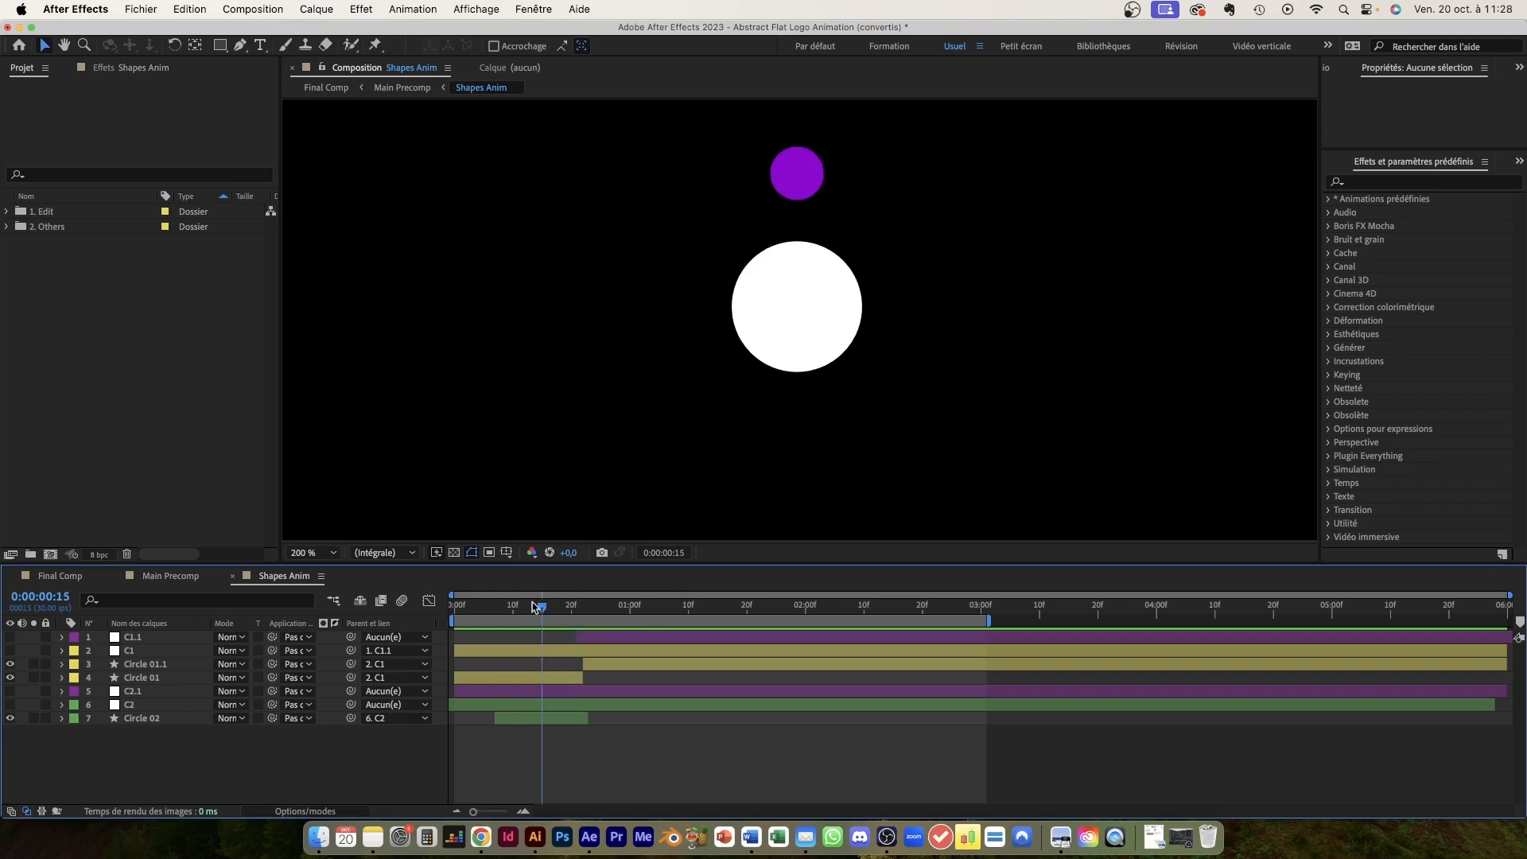
{"action": "left_click", "coordinate": [450, 552]}
{"action": "left_click", "coordinate": [450, 554]}
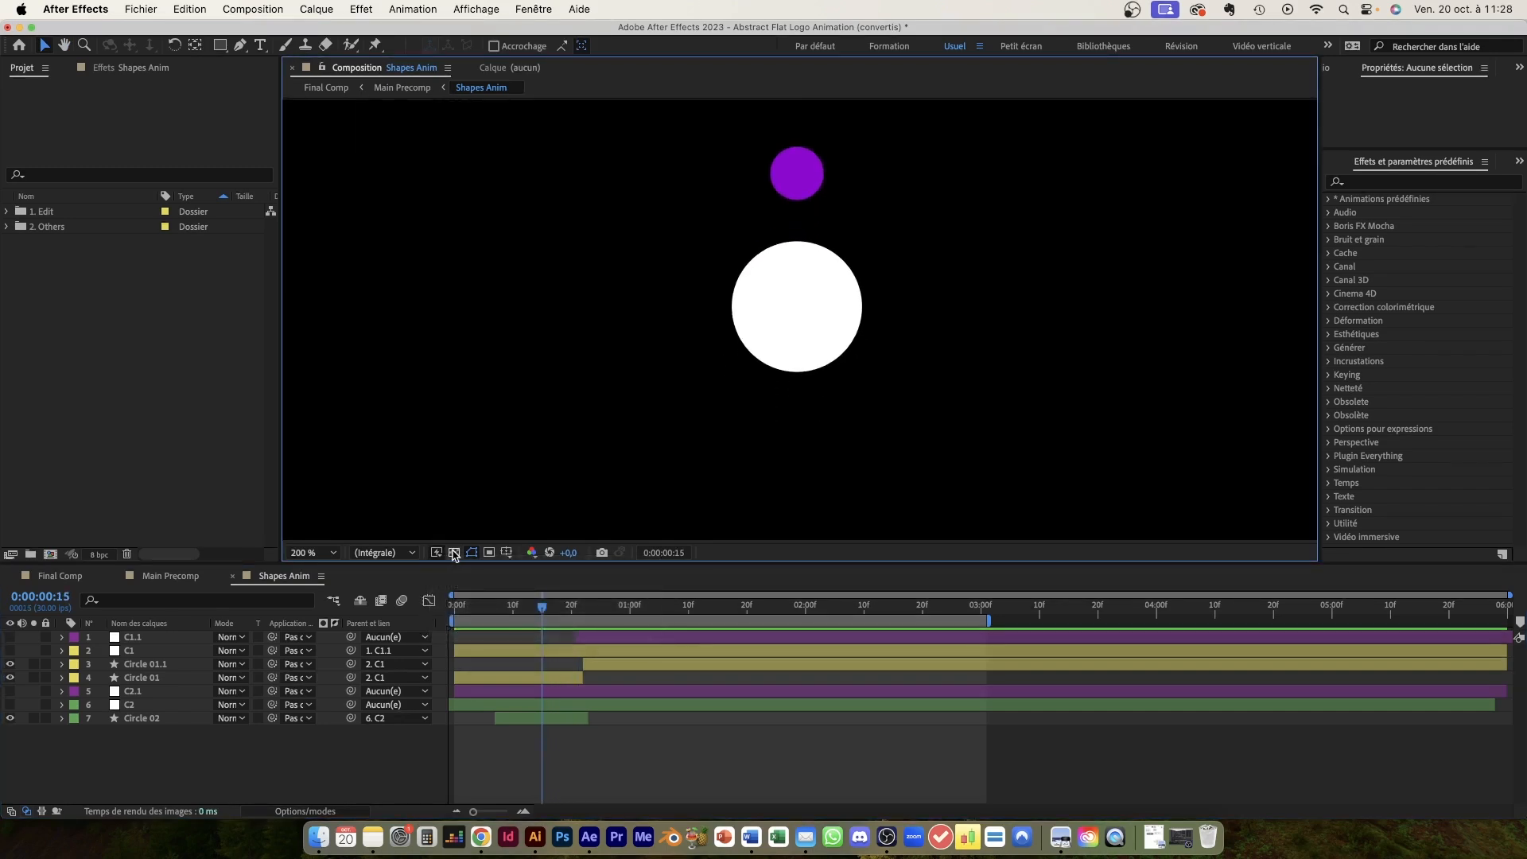
{"action": "left_click", "coordinate": [454, 553]}
{"action": "left_click", "coordinate": [454, 554]}
{"action": "mouse_move", "coordinate": [547, 609]}
{"action": "left_mouse_down"}
{"action": "mouse_move", "coordinate": [504, 610]}
{"action": "mouse_move", "coordinate": [776, 613]}
{"action": "mouse_move", "coordinate": [522, 615]}
{"action": "mouse_move", "coordinate": [538, 619]}
{"action": "left_mouse_up"}
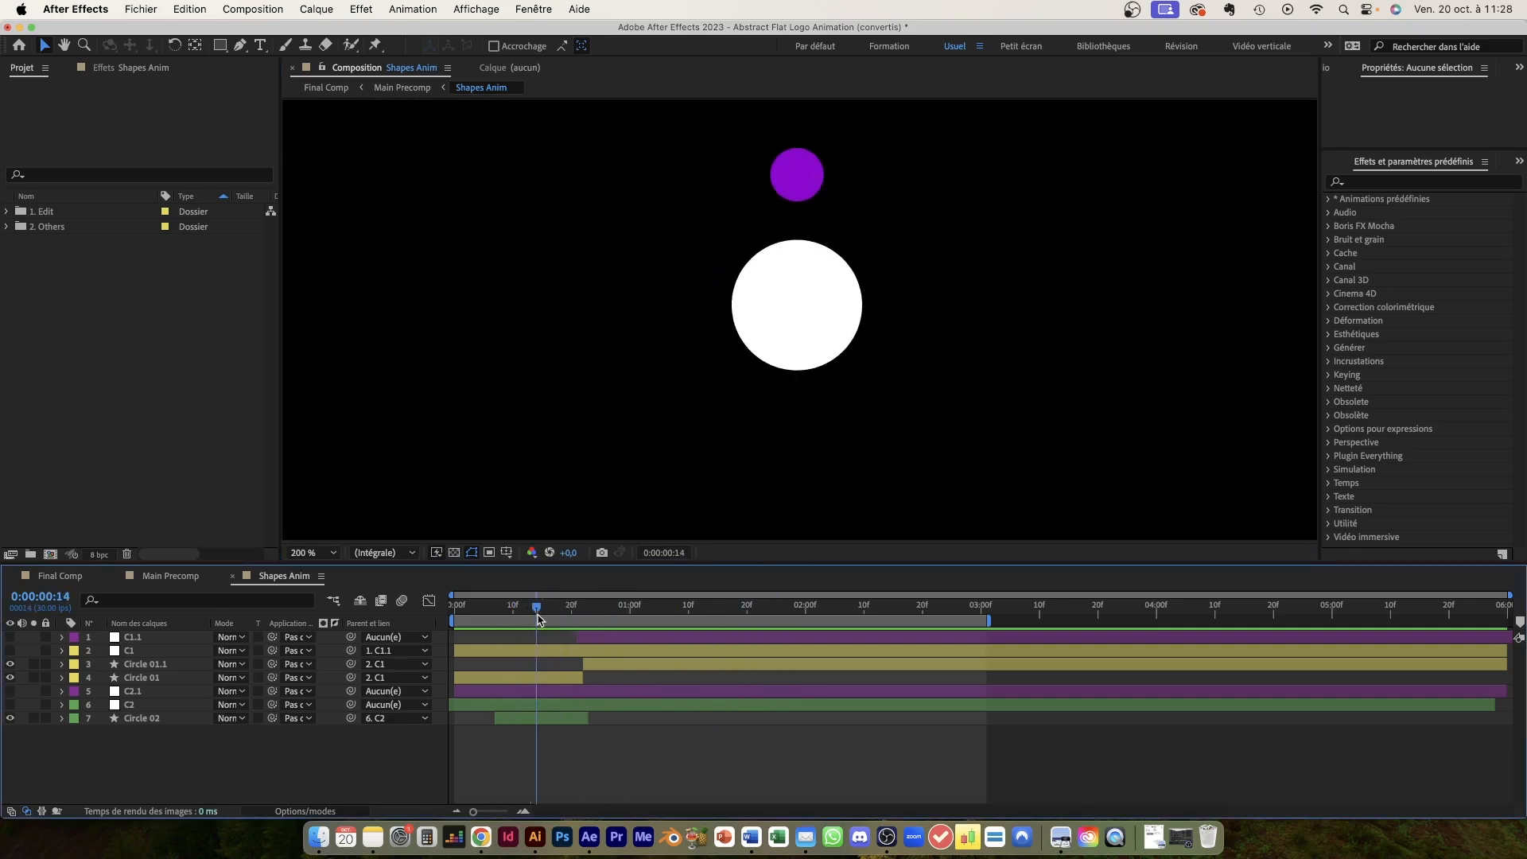
- Try a linear gradient fill on the Circle 01 layer, running diagonally across the circle
{"action": "left_click", "coordinate": [148, 680]}
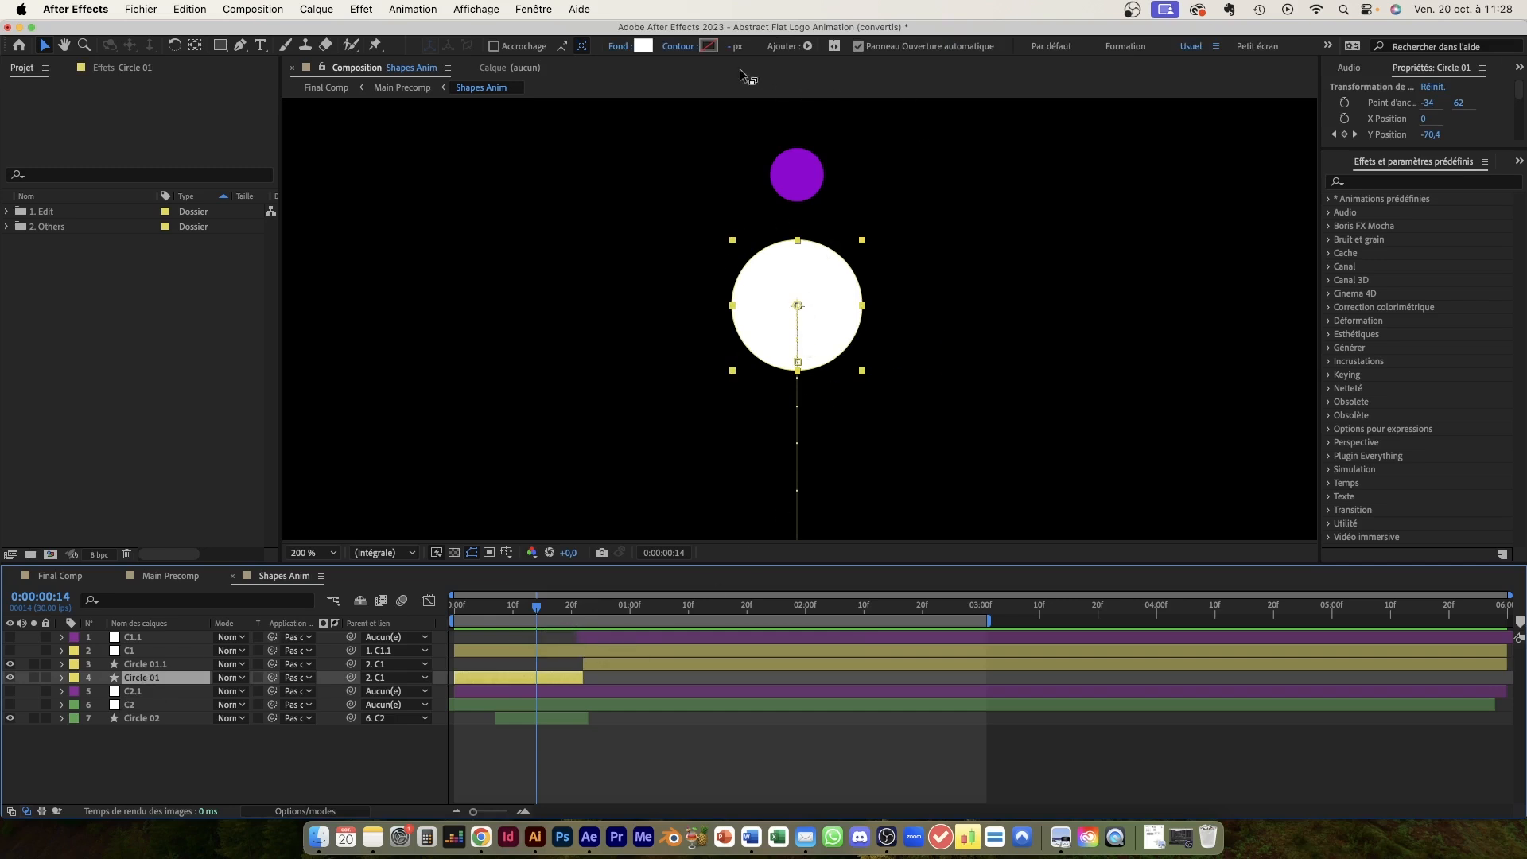
{"action": "left_click", "coordinate": [619, 46]}
{"action": "left_click", "coordinate": [1087, 300]}
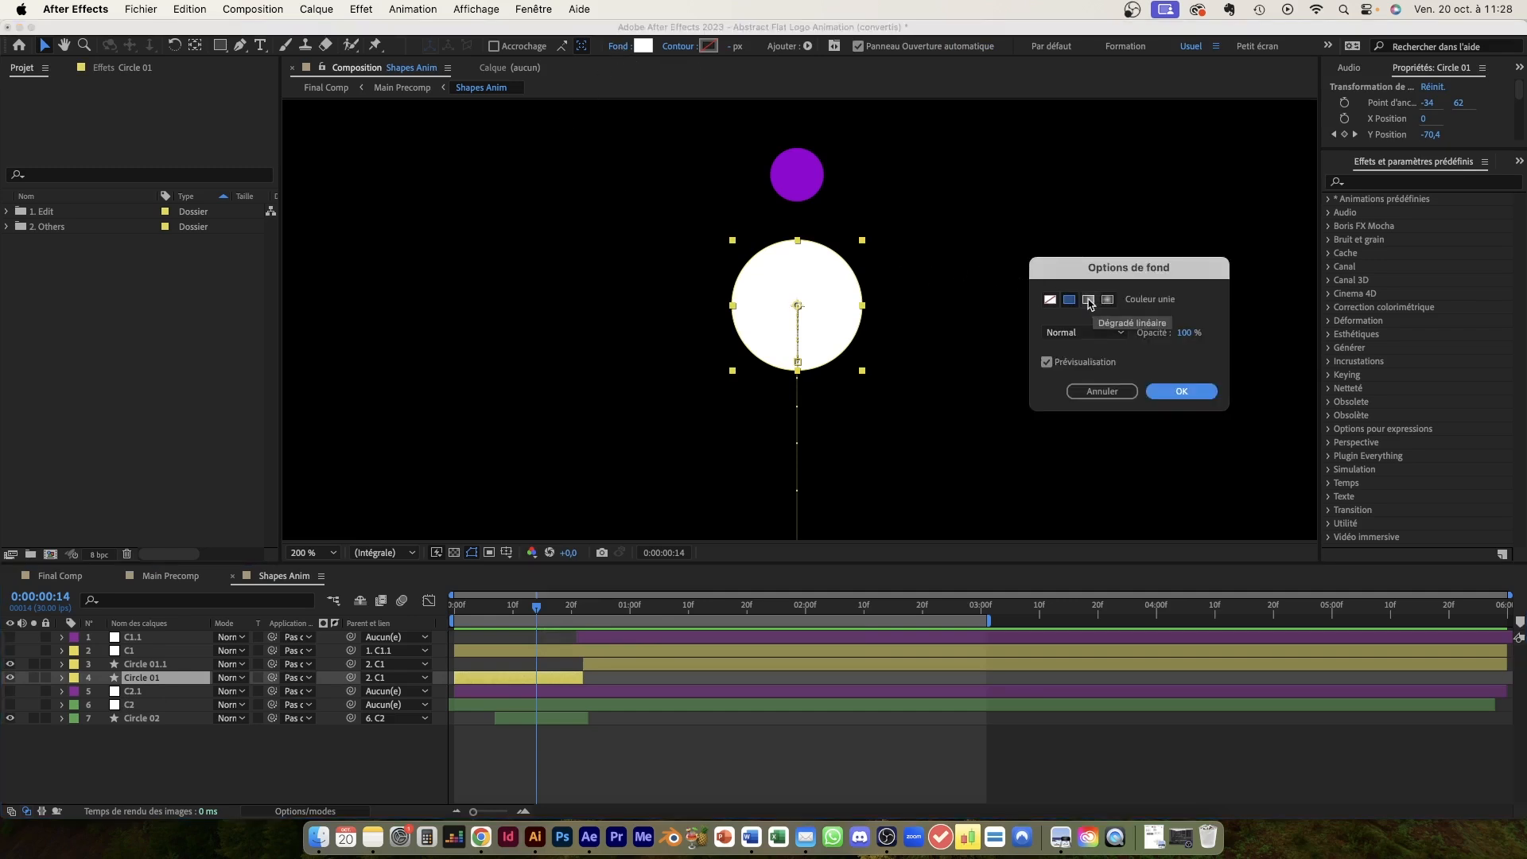
{"action": "left_click", "coordinate": [1175, 392]}
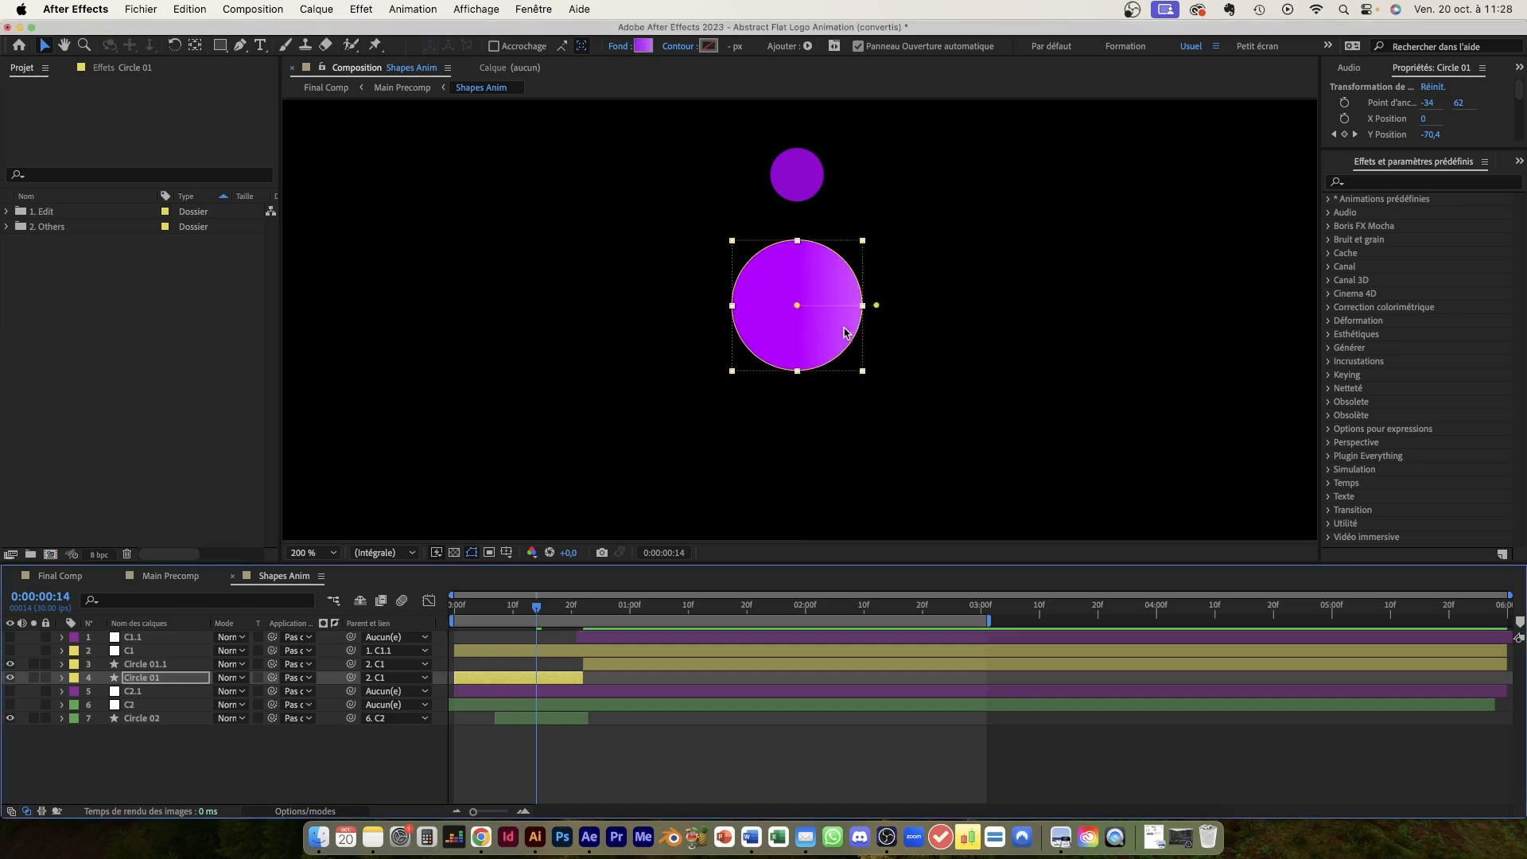
{"action": "left_click_drag", "start_coordinate": [875, 305], "coordinate": [761, 271]}
{"action": "left_click", "coordinate": [642, 46]}
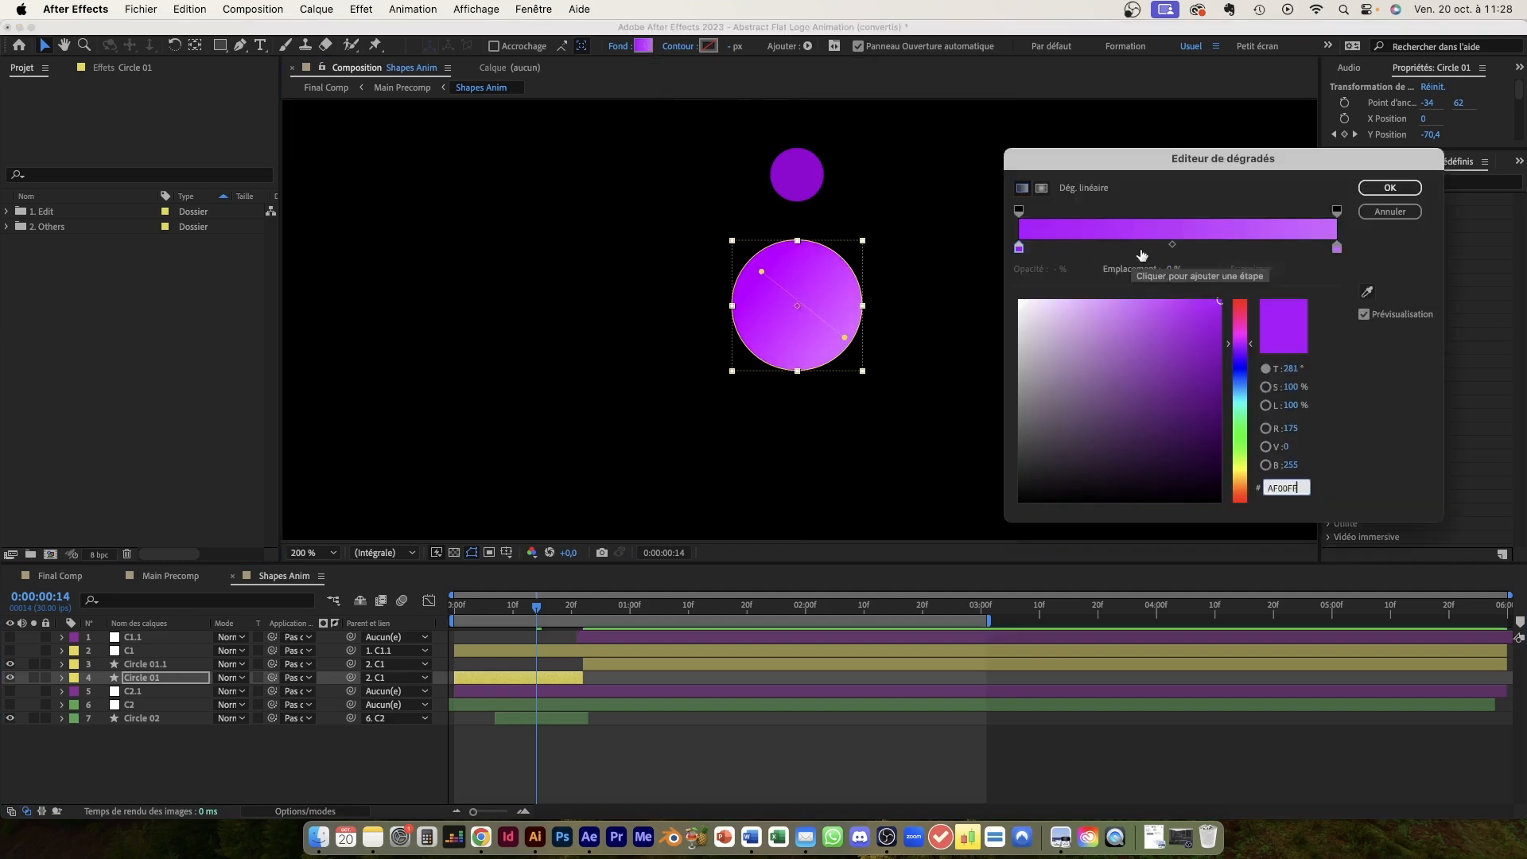
{"action": "left_click", "coordinate": [1390, 213]}
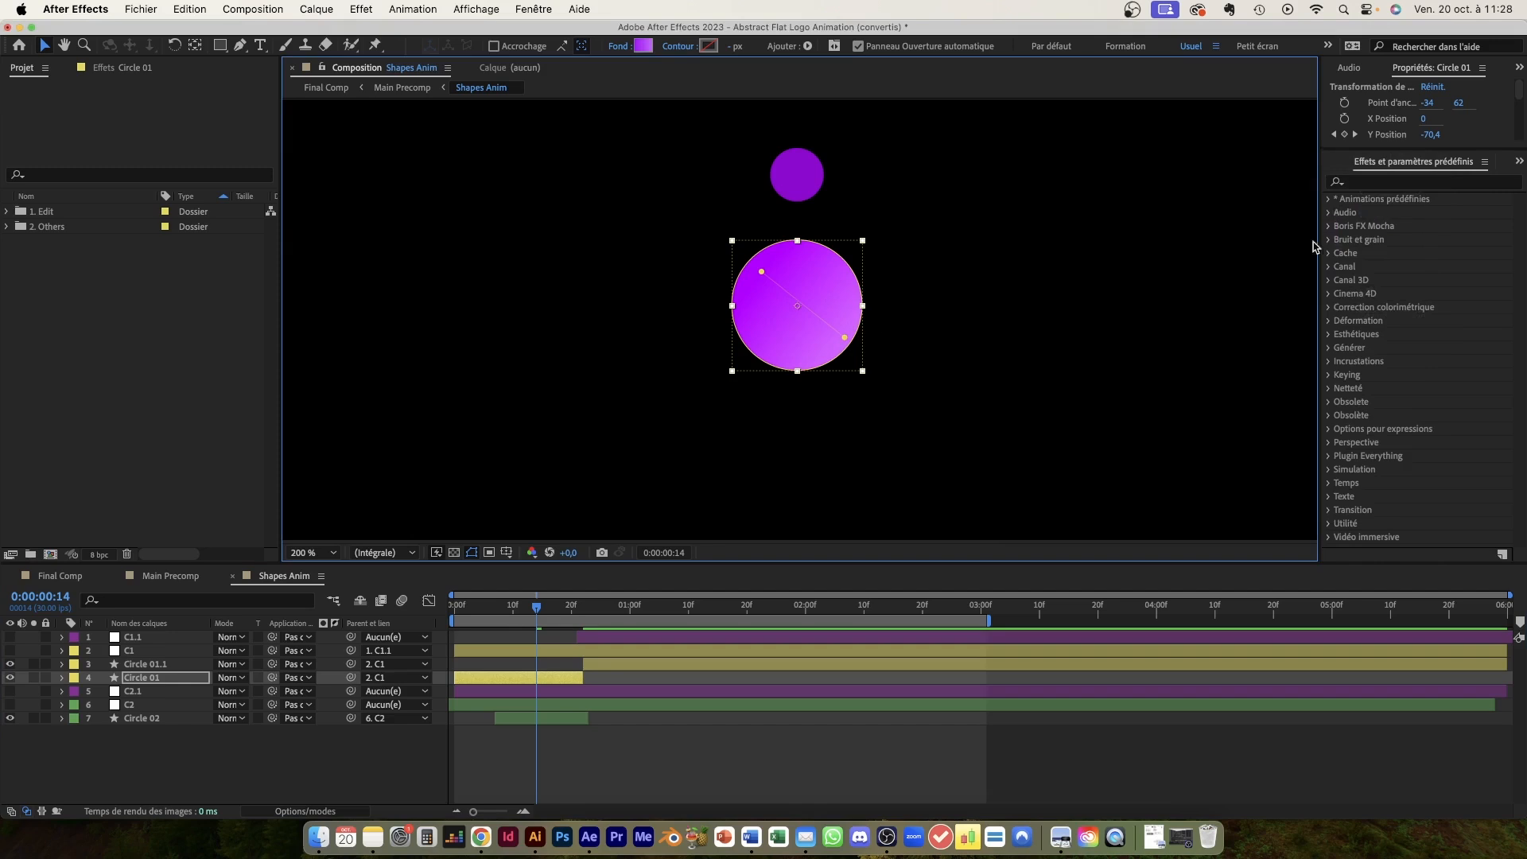
- Undo the linear gradient fill on Circle 01 to restore its solid white fill
{"action": "key", "text": "super+z"}
{"action": "key", "text": "super+z"}
{"action": "key", "text": "super+z"}
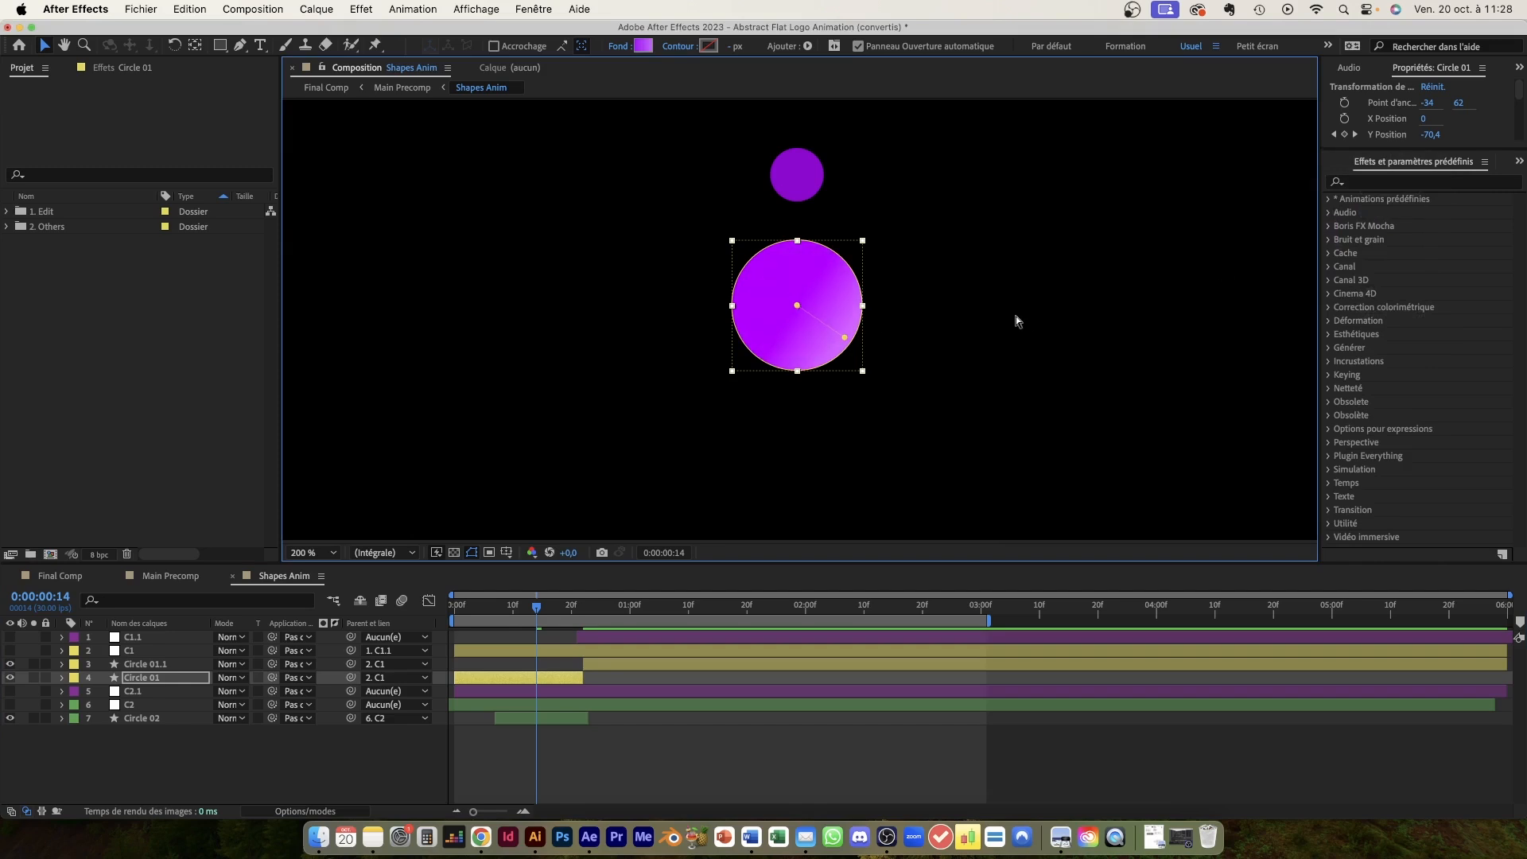
- Search the effects for "dégradé" and apply Dégradé 4 couleurs to Circle 01
{"action": "left_click", "coordinate": [1412, 184]}
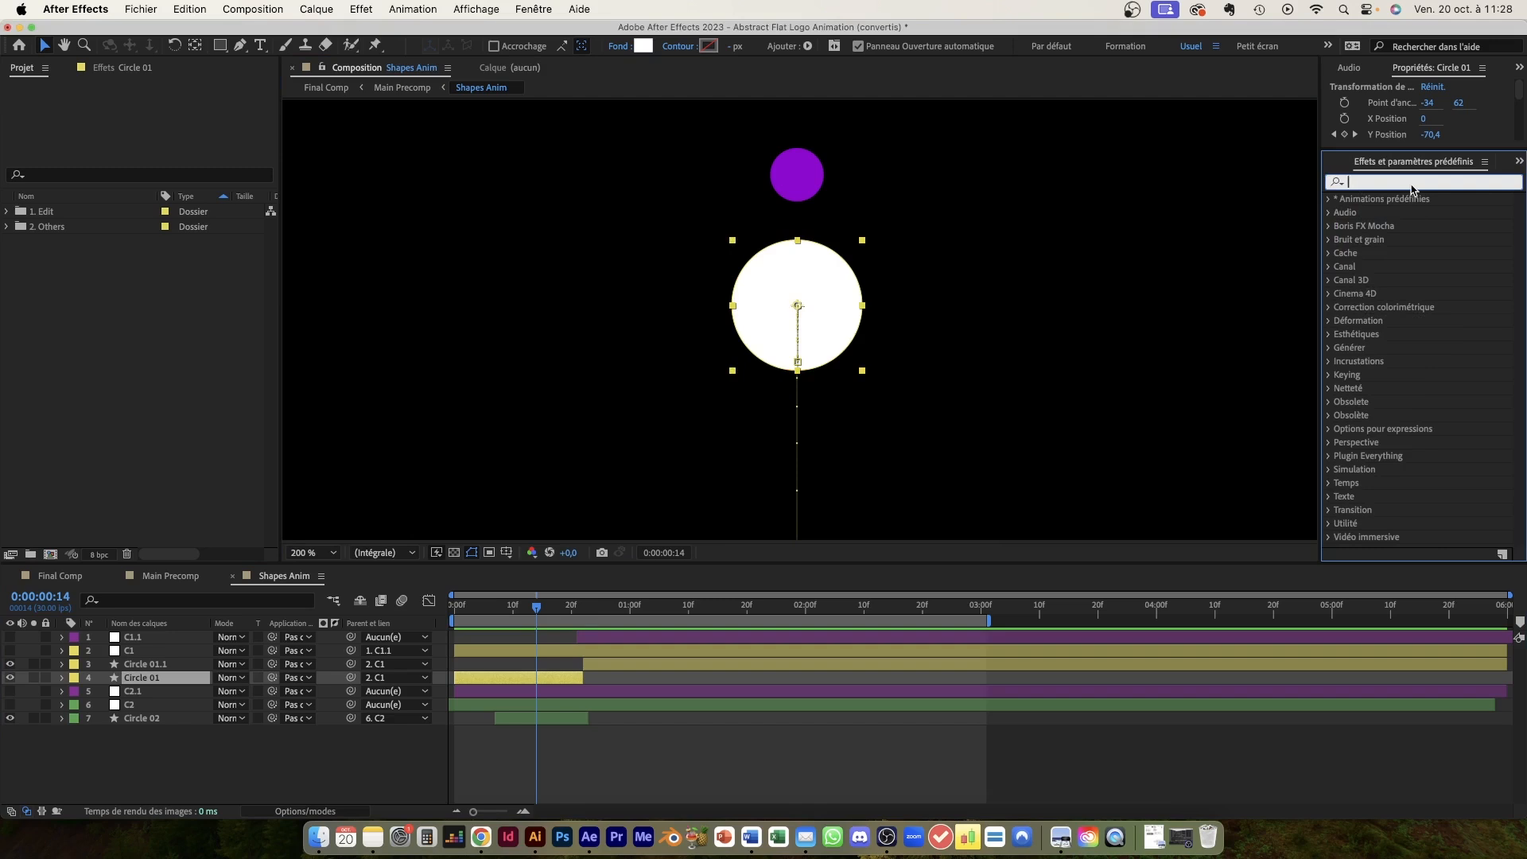
{"action": "type", "text": "dégradé"}
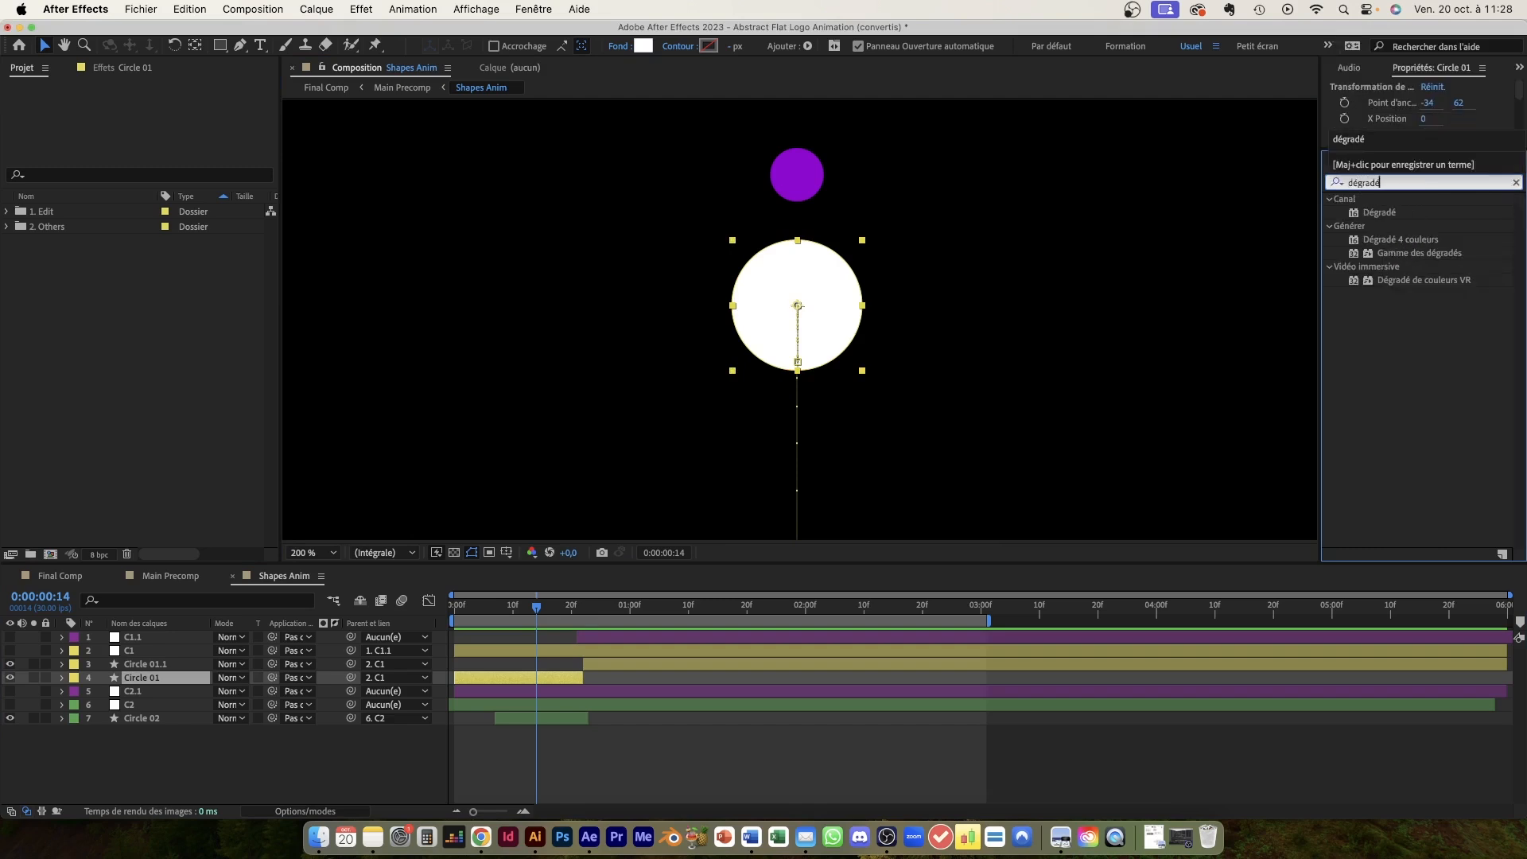
{"action": "left_click", "coordinate": [1366, 232]}
{"action": "double_click", "coordinate": [1402, 245]}
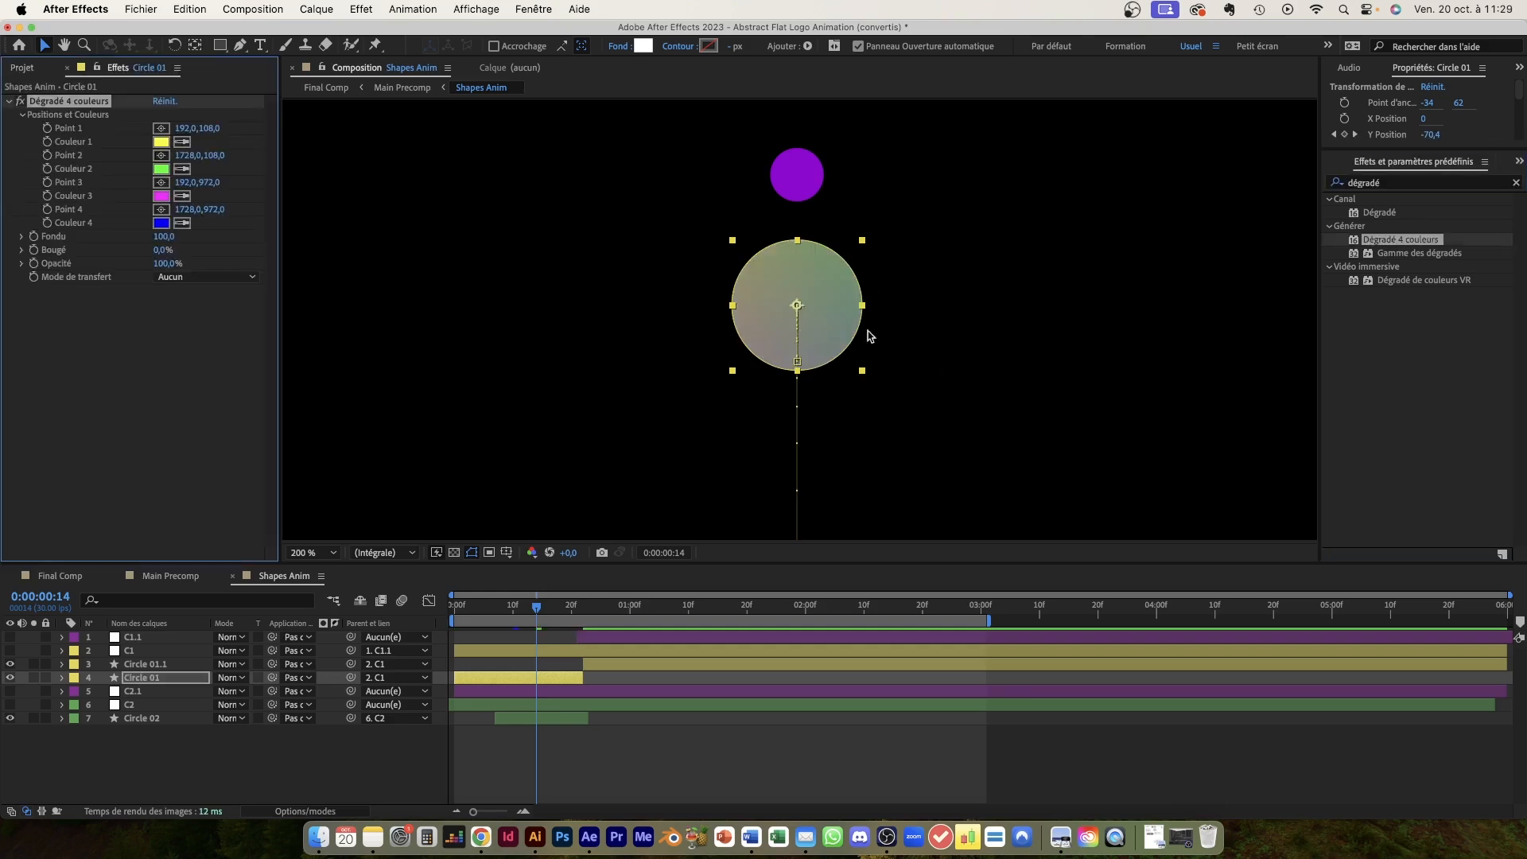
- Place Circle 01's gradient points around the circle: Point 1 about 897,399, Point 3 about 884,538, Point 4 about 1030,542; move Point 2 off-frame to about 2128,78
{"action": "key", "text": "comma"}
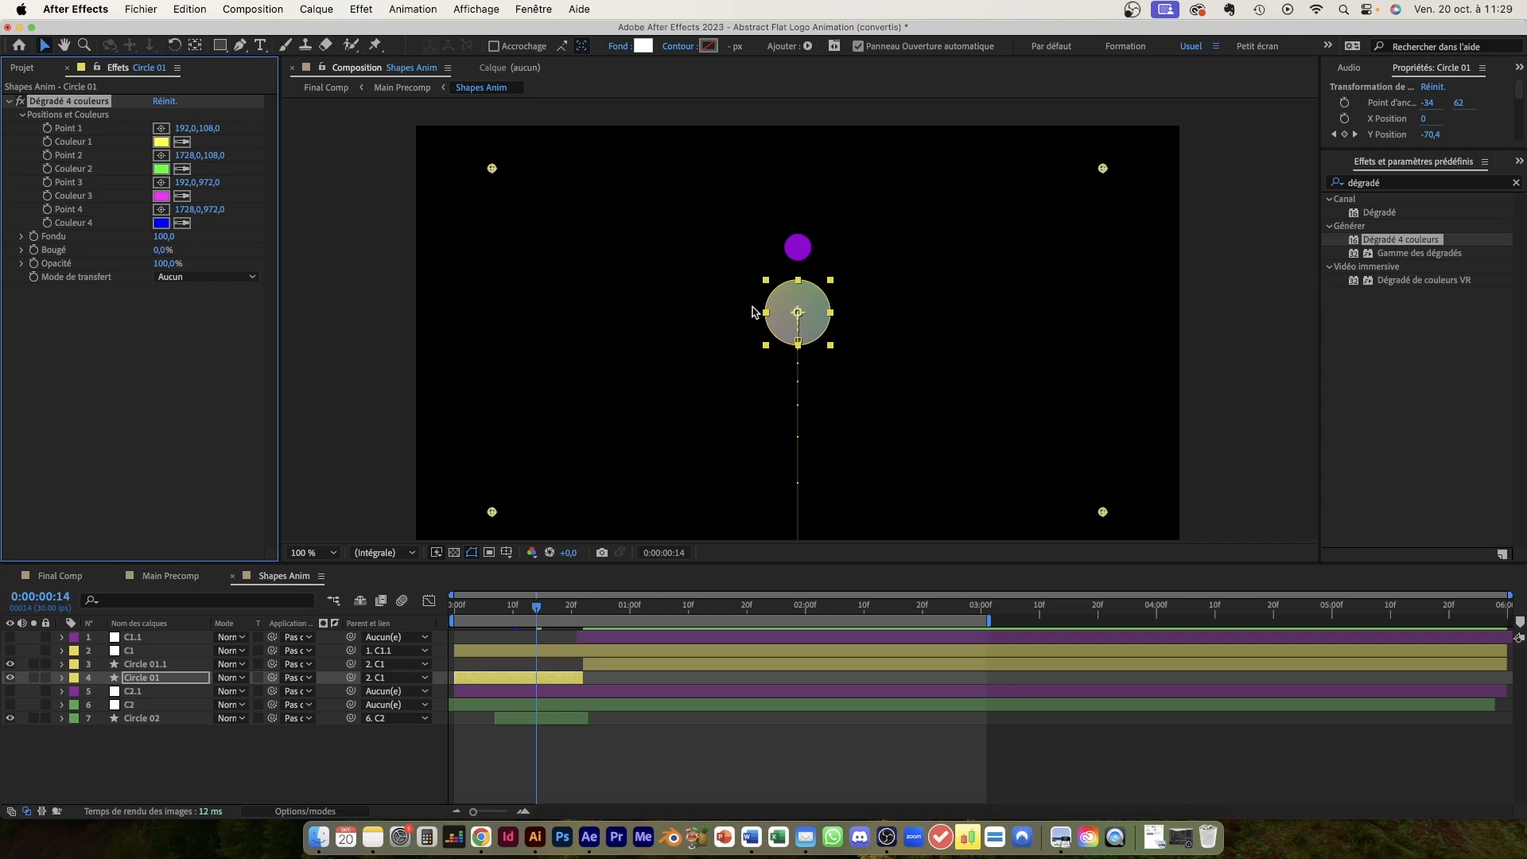
{"action": "left_click", "coordinate": [493, 171]}
{"action": "left_click_drag", "start_coordinate": [493, 171], "coordinate": [771, 286]}
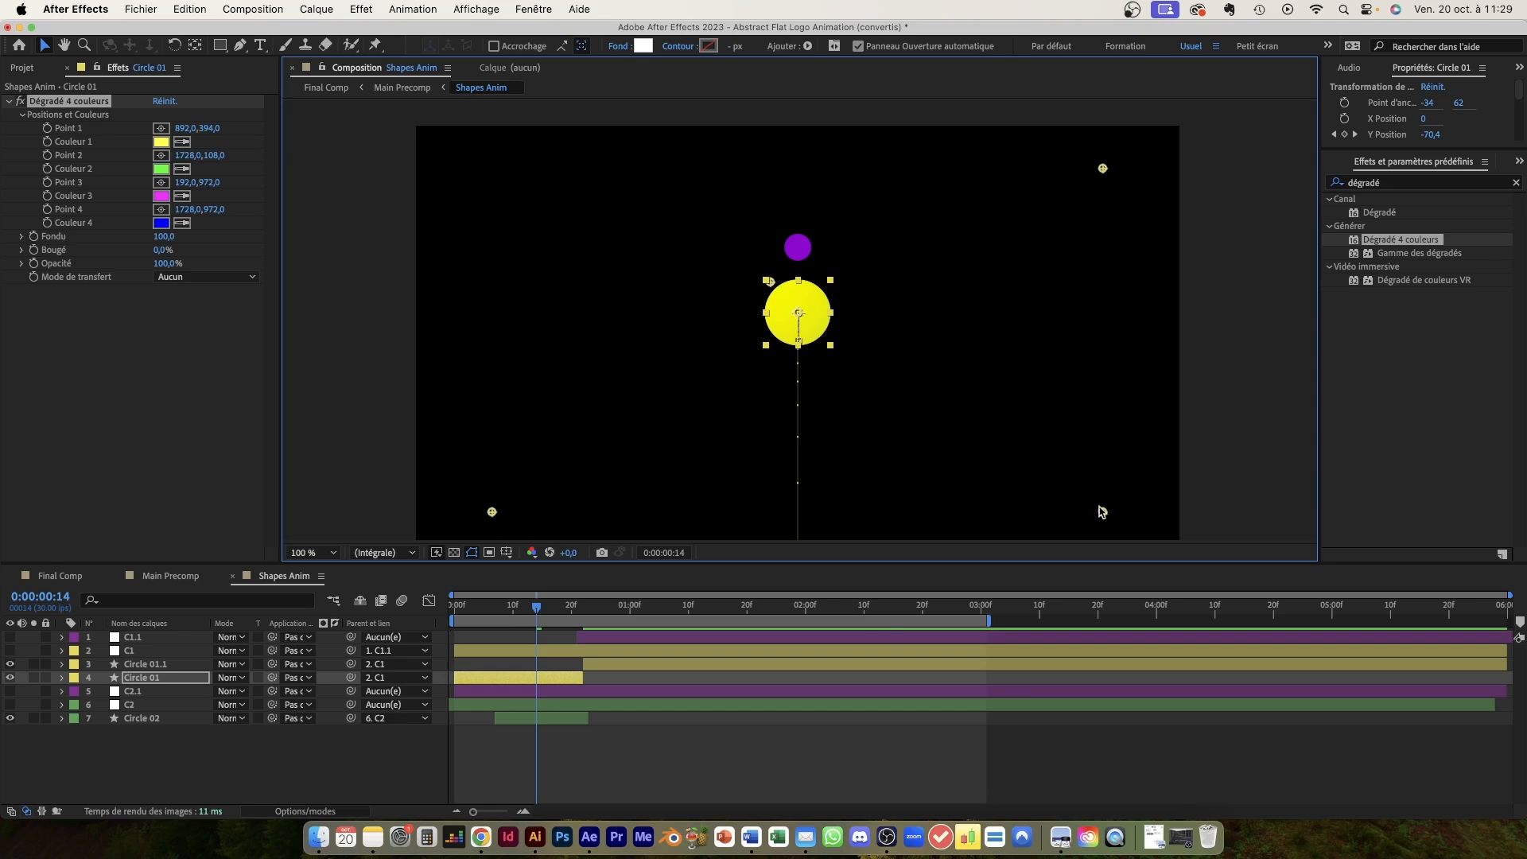
{"action": "left_click_drag", "start_coordinate": [1103, 514], "coordinate": [828, 343]}
{"action": "left_click_drag", "start_coordinate": [492, 512], "coordinate": [764, 341]}
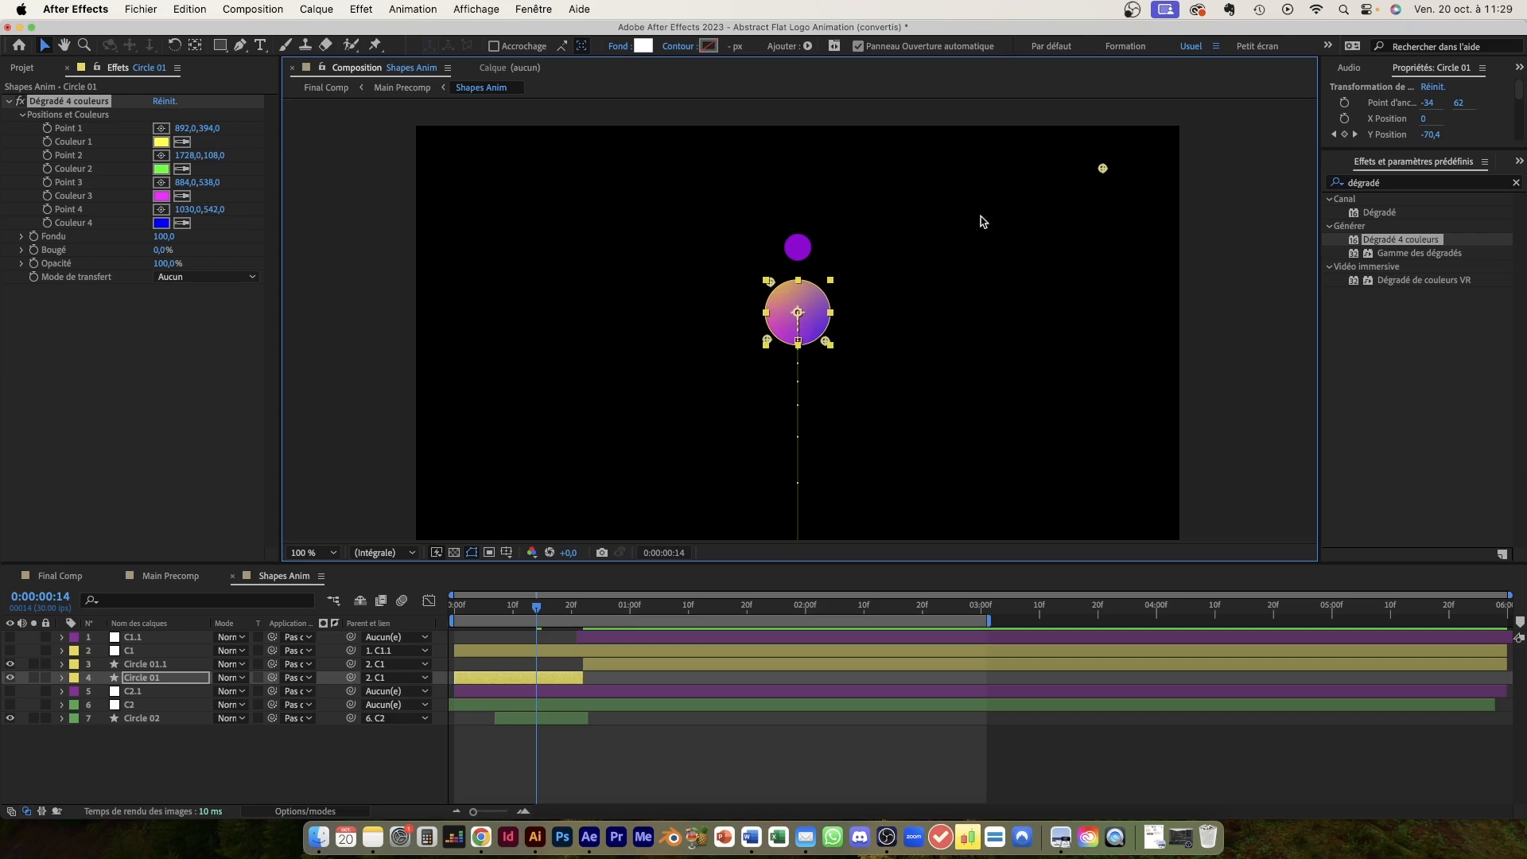
{"action": "left_click_drag", "start_coordinate": [1102, 168], "coordinate": [1264, 159]}
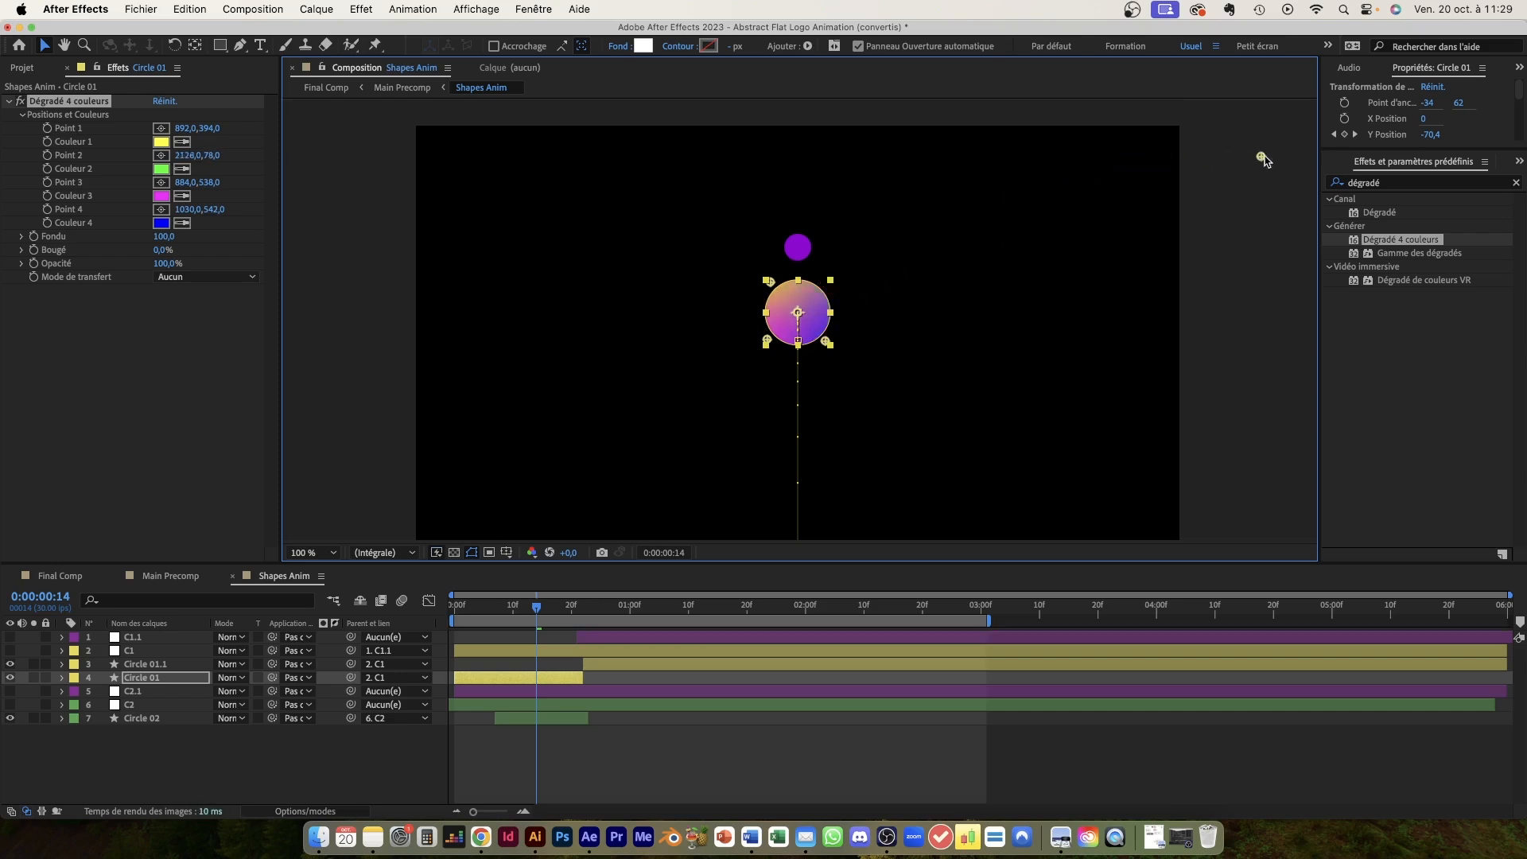
{"action": "key", "text": "period"}
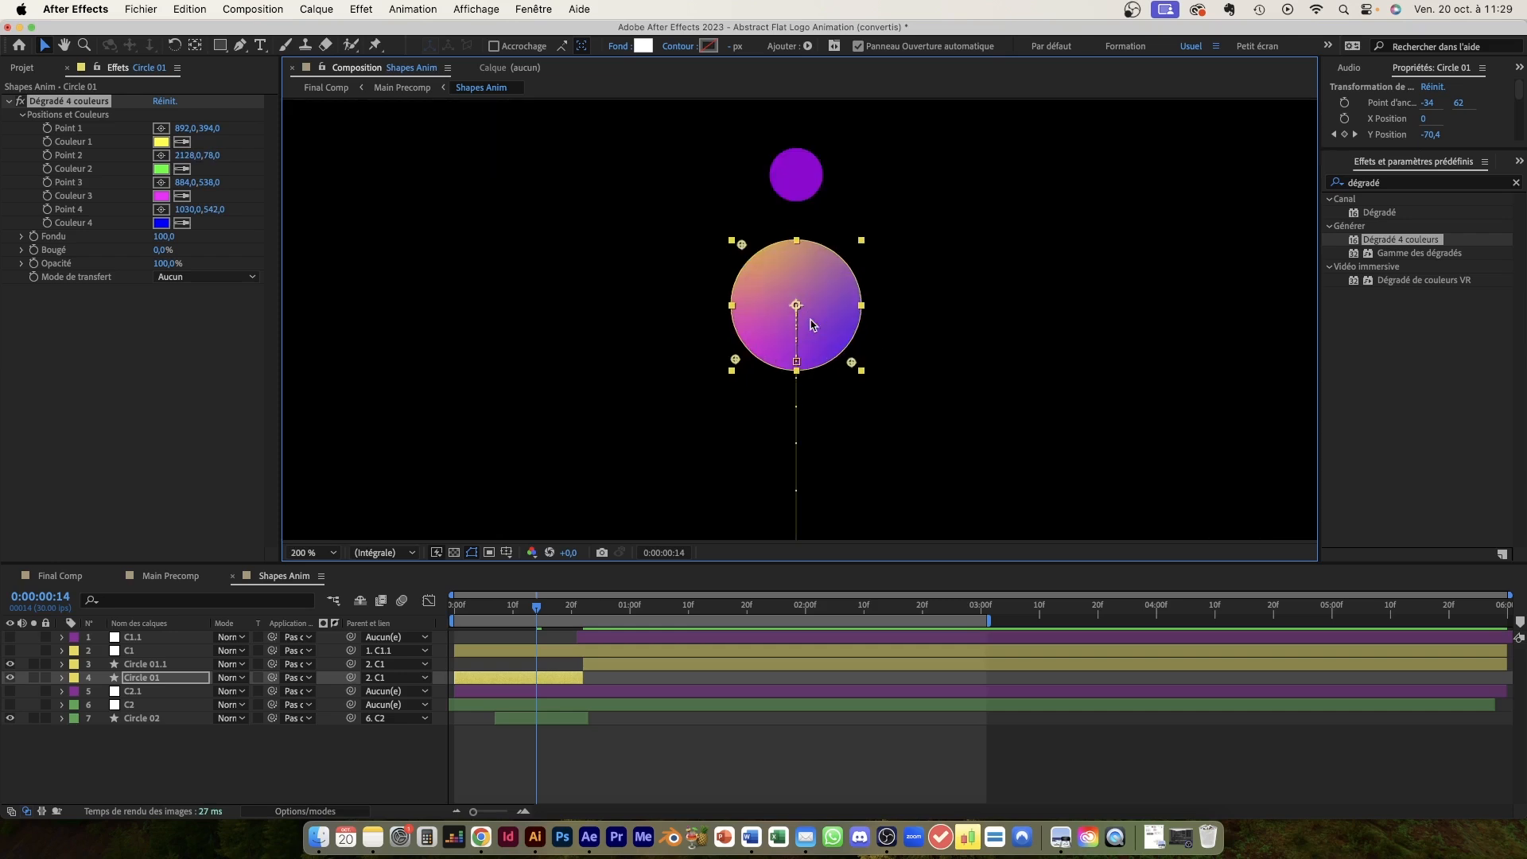
{"action": "left_click_drag", "start_coordinate": [745, 250], "coordinate": [749, 254]}
{"action": "mouse_move", "coordinate": [546, 611]}
{"action": "left_mouse_down"}
{"action": "mouse_move", "coordinate": [466, 609]}
{"action": "mouse_move", "coordinate": [548, 609]}
{"action": "mouse_move", "coordinate": [536, 608]}
{"action": "left_mouse_up"}
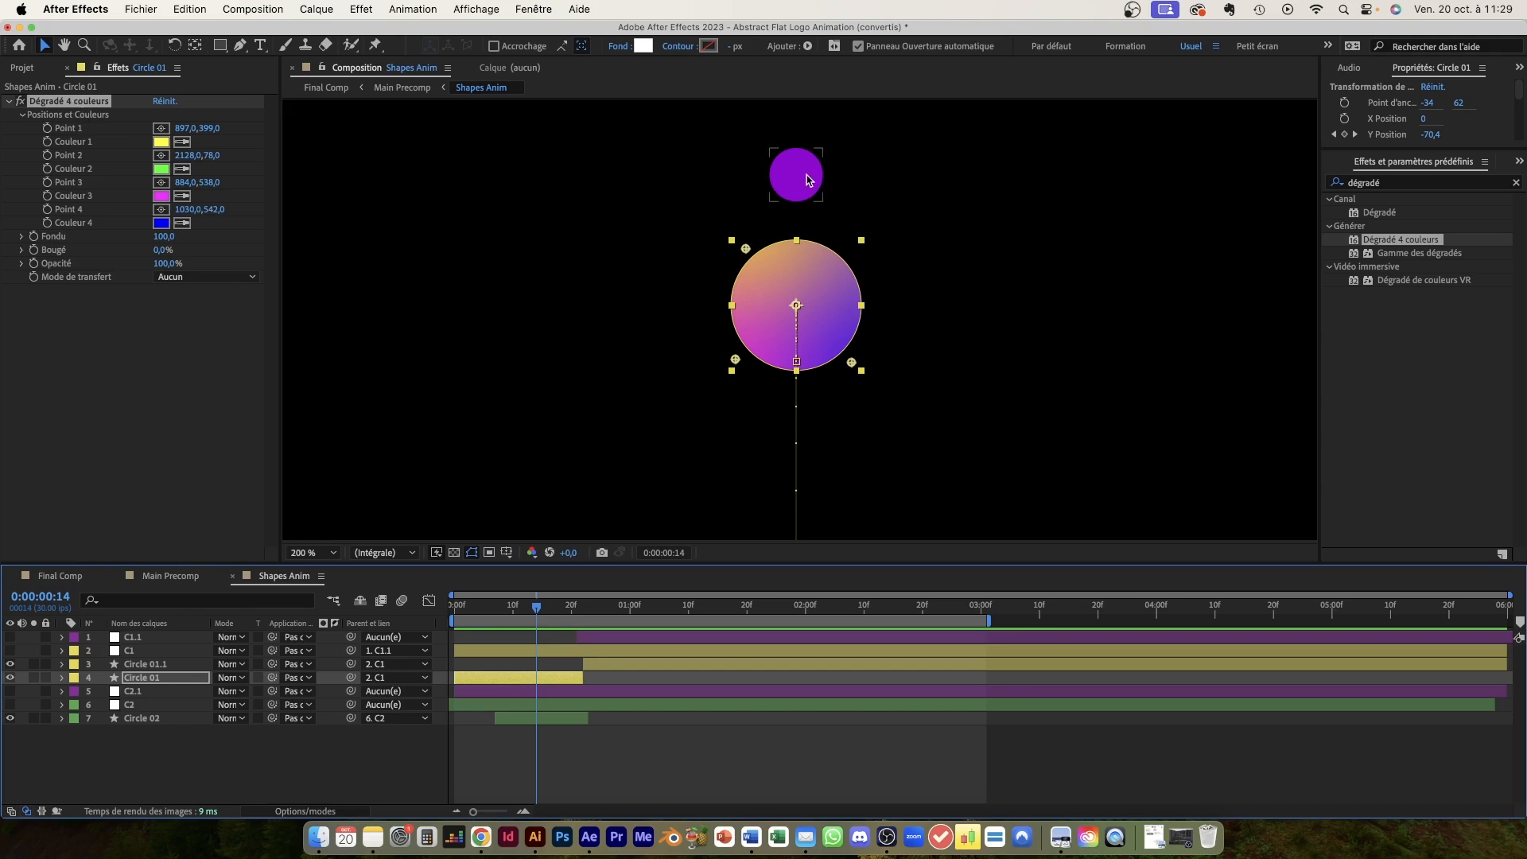
- Copy the Dégradé 4 couleurs effect from Circle 01 to Circle 02 and move its Point 1 above and left of the small circle
{"action": "left_click", "coordinate": [55, 101]}
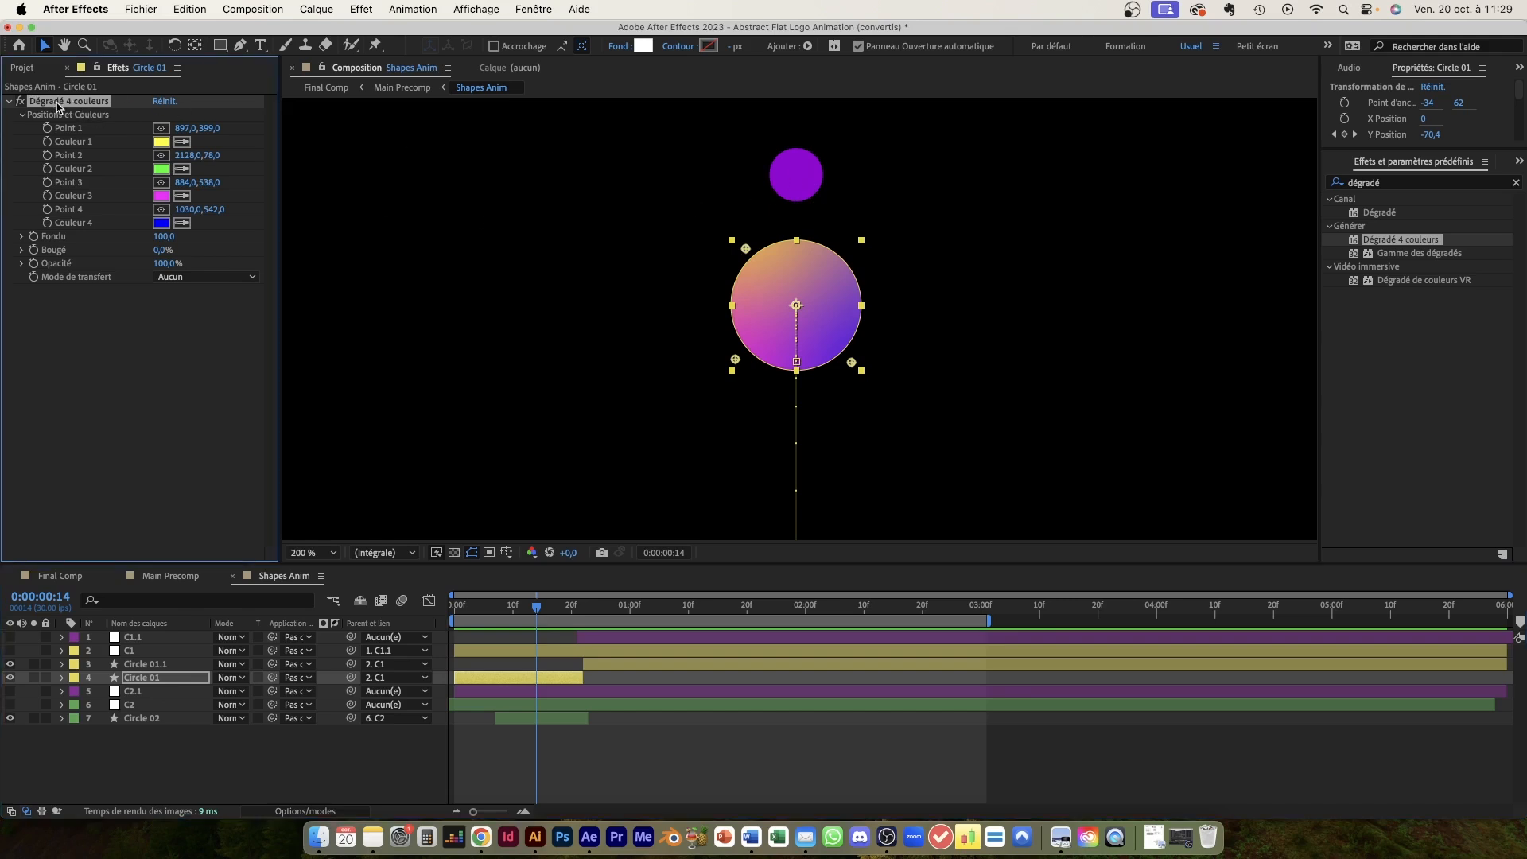
{"action": "left_click", "coordinate": [784, 169]}
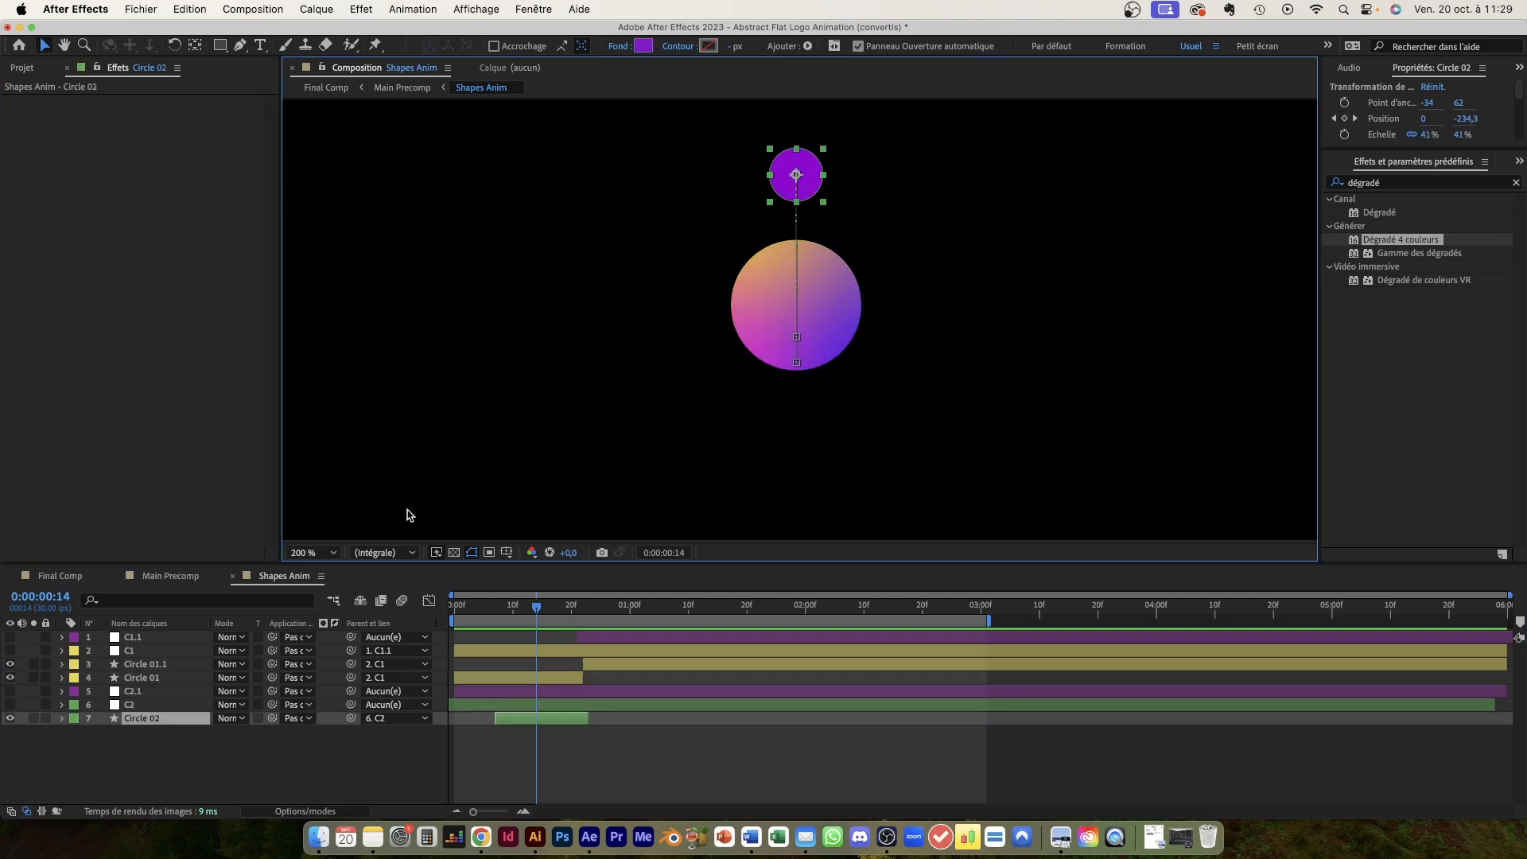
{"action": "key", "text": "super+v"}
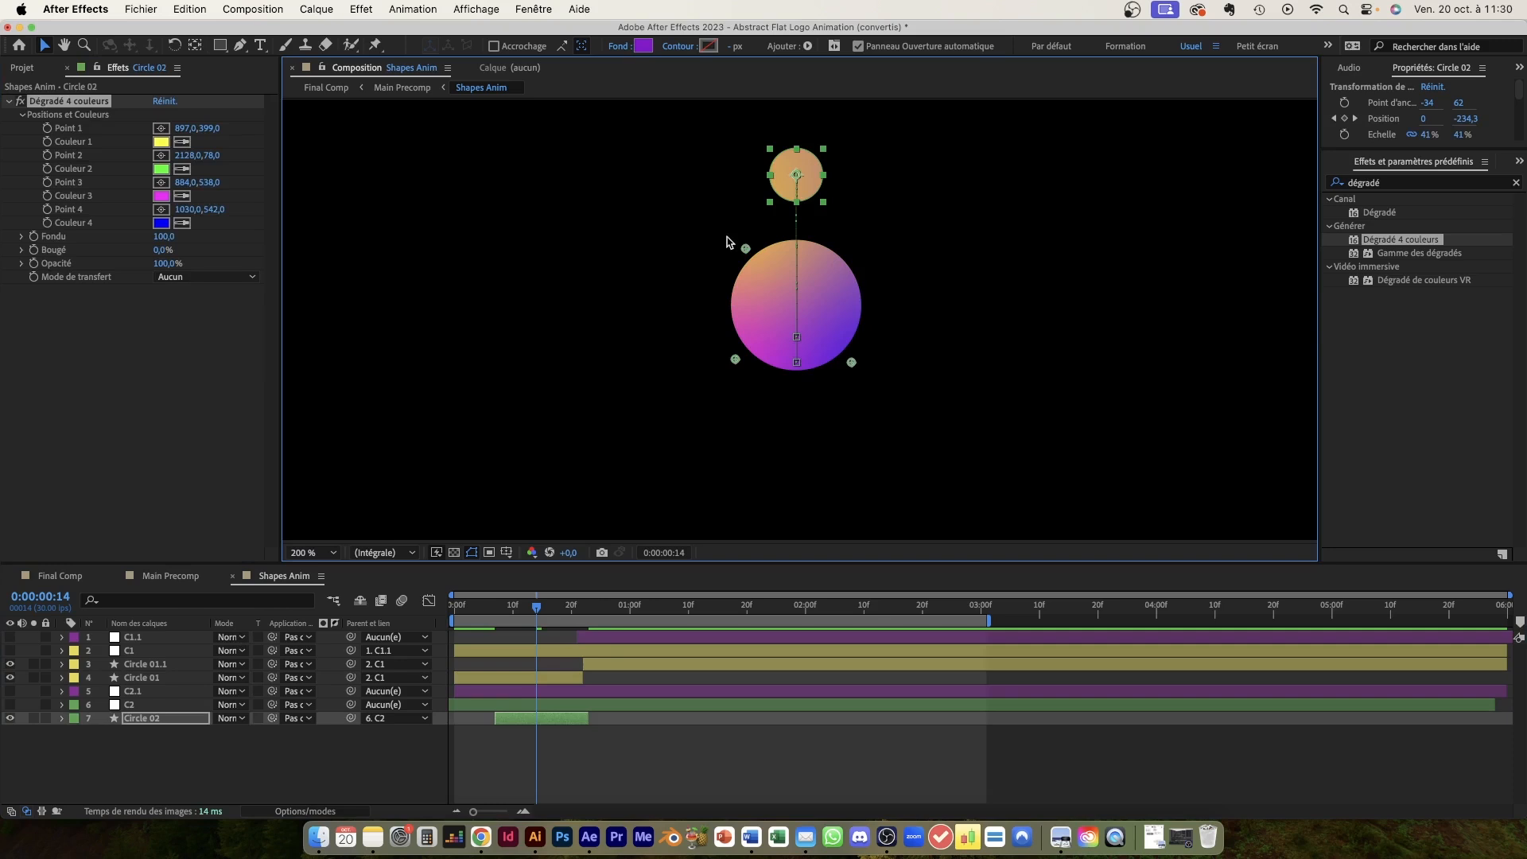
{"action": "left_click_drag", "start_coordinate": [746, 249], "coordinate": [734, 120]}
- Set the Fondu of Circle 01's four-colour gradient to 51 and move its Point 1 to about 890,389
{"action": "left_click", "coordinate": [832, 319]}
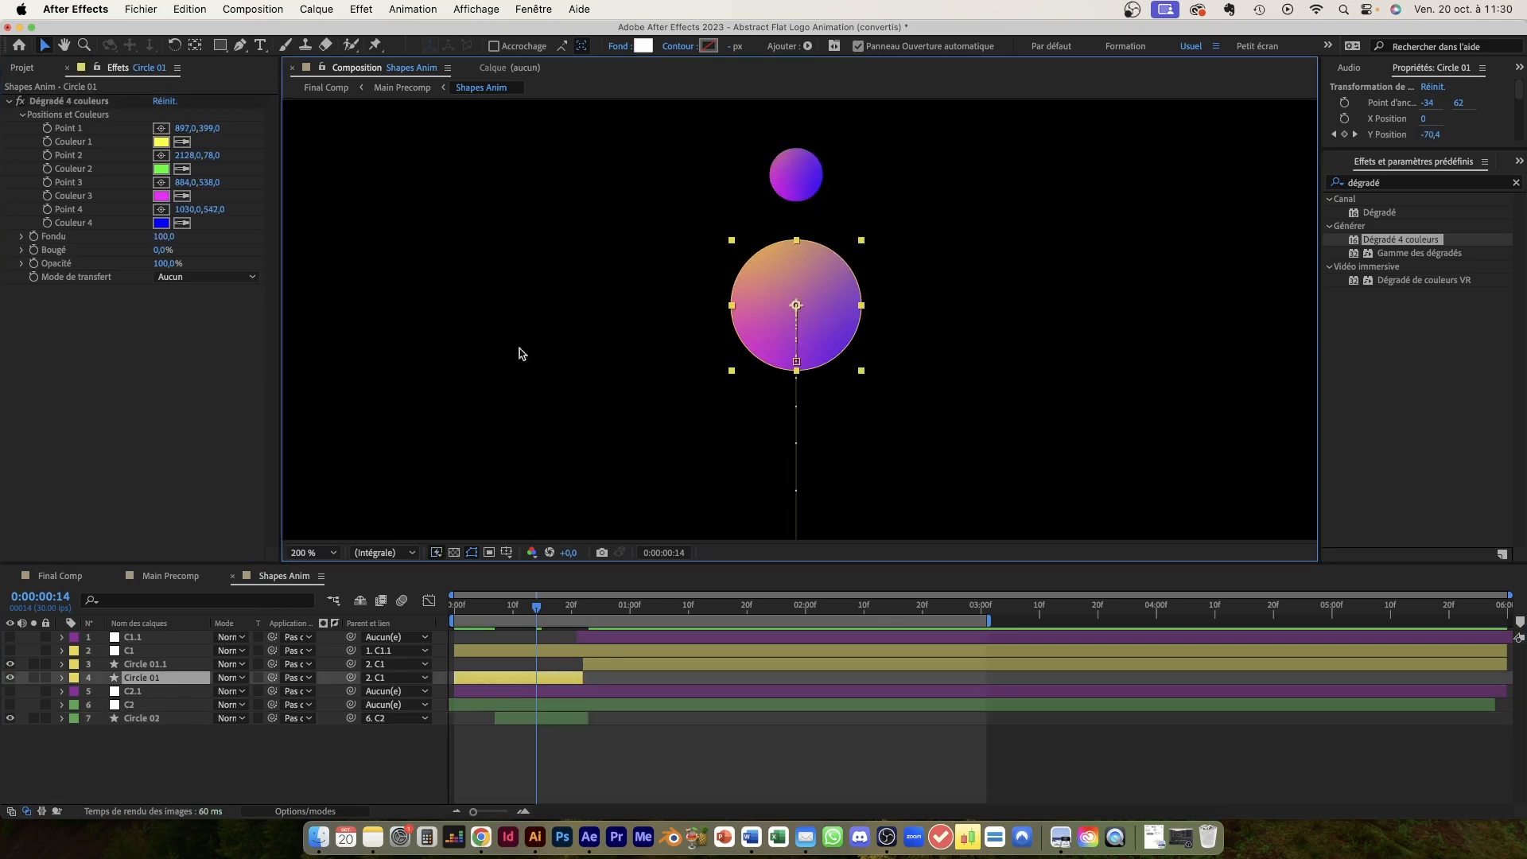
{"action": "left_click_drag", "start_coordinate": [162, 237], "coordinate": [54, 237]}
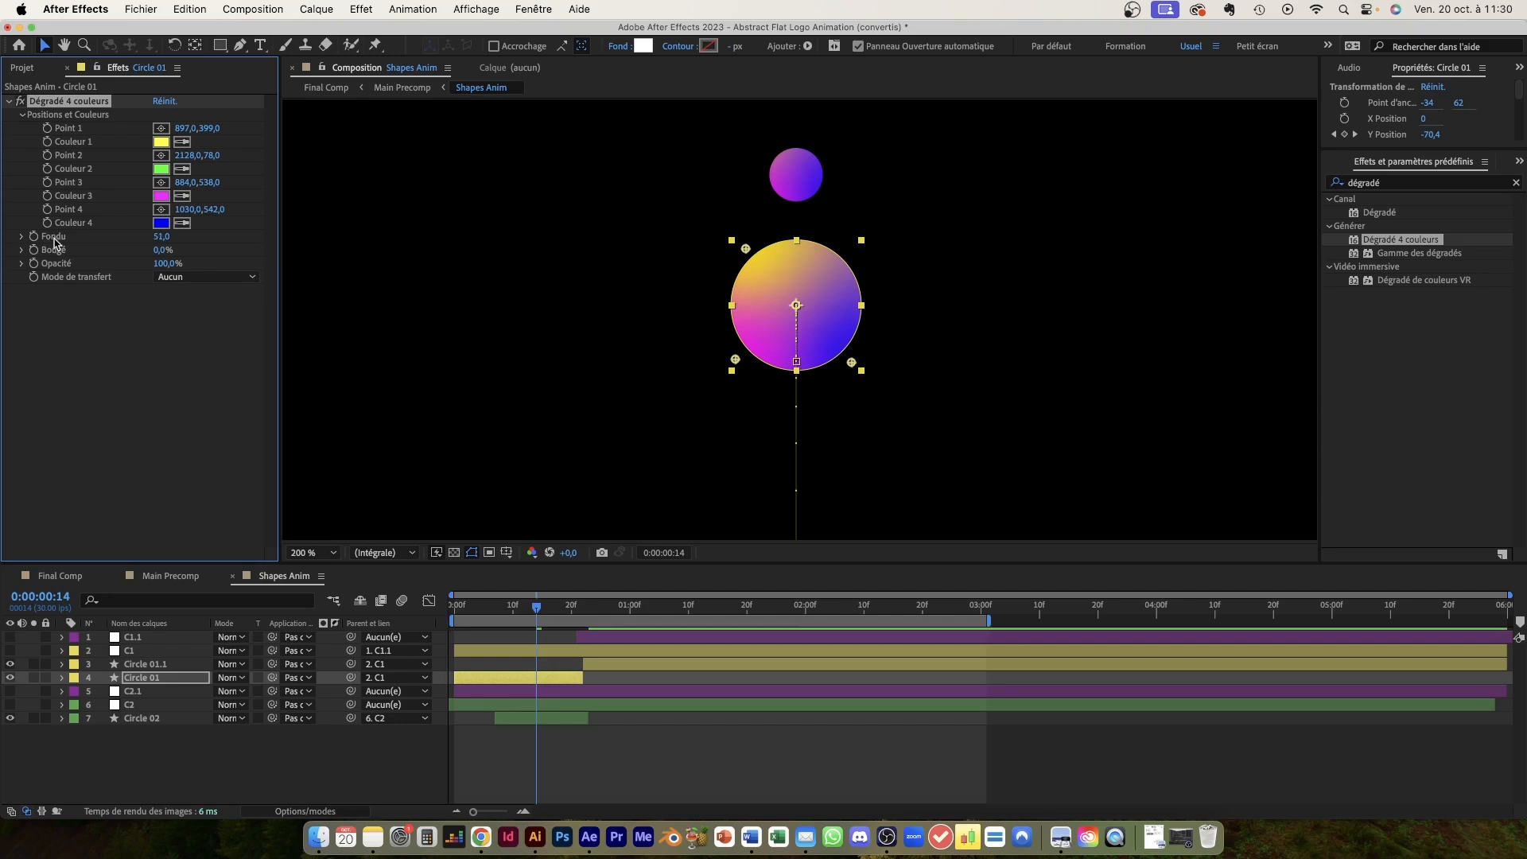
{"action": "left_click_drag", "start_coordinate": [745, 249], "coordinate": [739, 241]}
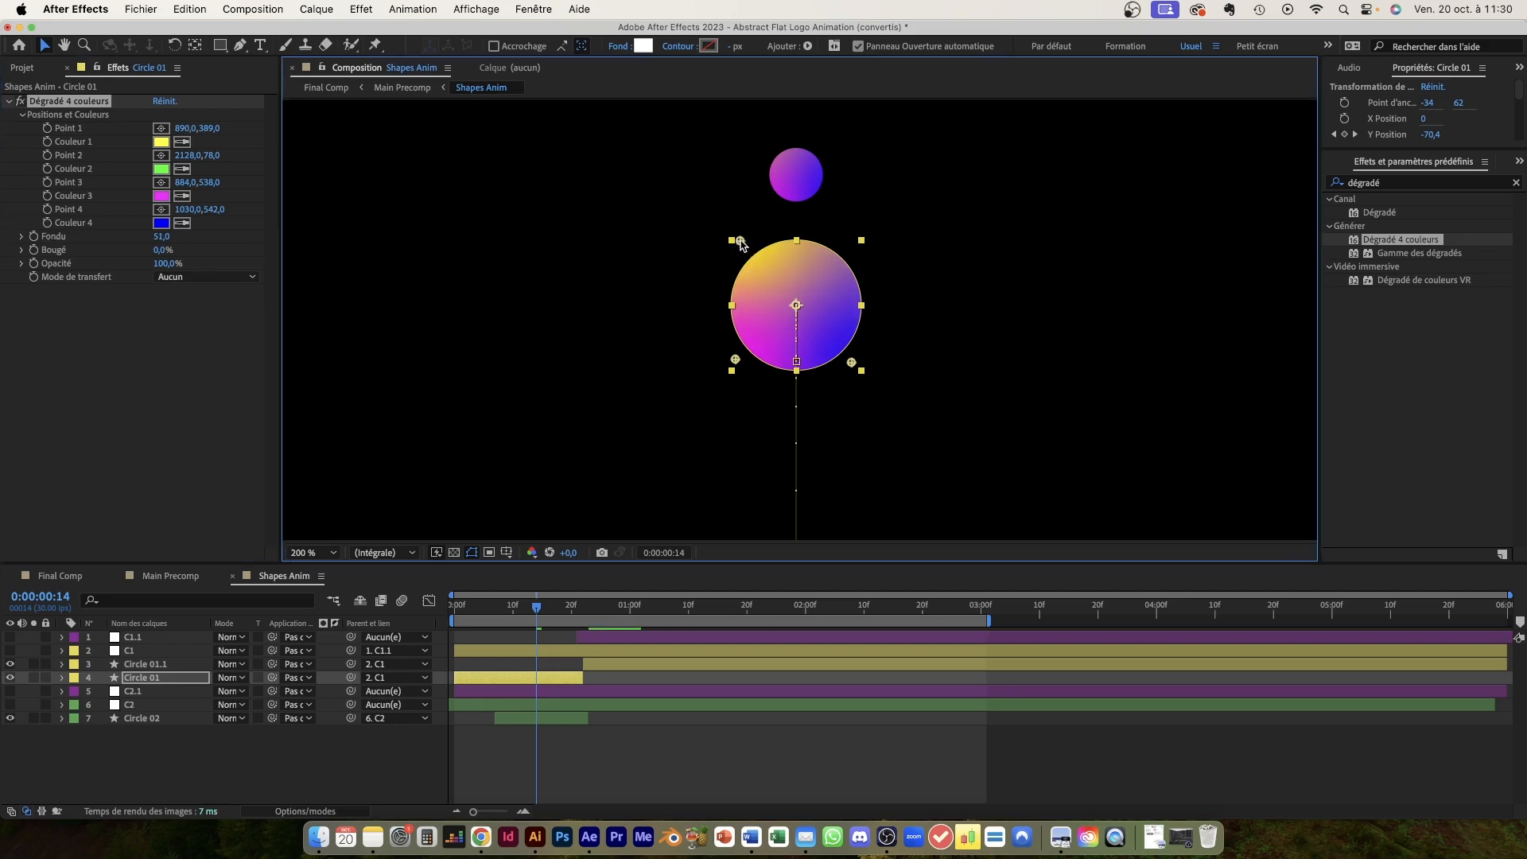
{"action": "left_click", "coordinate": [659, 765]}
{"action": "mouse_move", "coordinate": [537, 607]}
{"action": "left_mouse_down"}
{"action": "mouse_move", "coordinate": [466, 611]}
{"action": "mouse_move", "coordinate": [536, 607]}
{"action": "left_mouse_up"}
{"action": "left_click", "coordinate": [761, 312]}
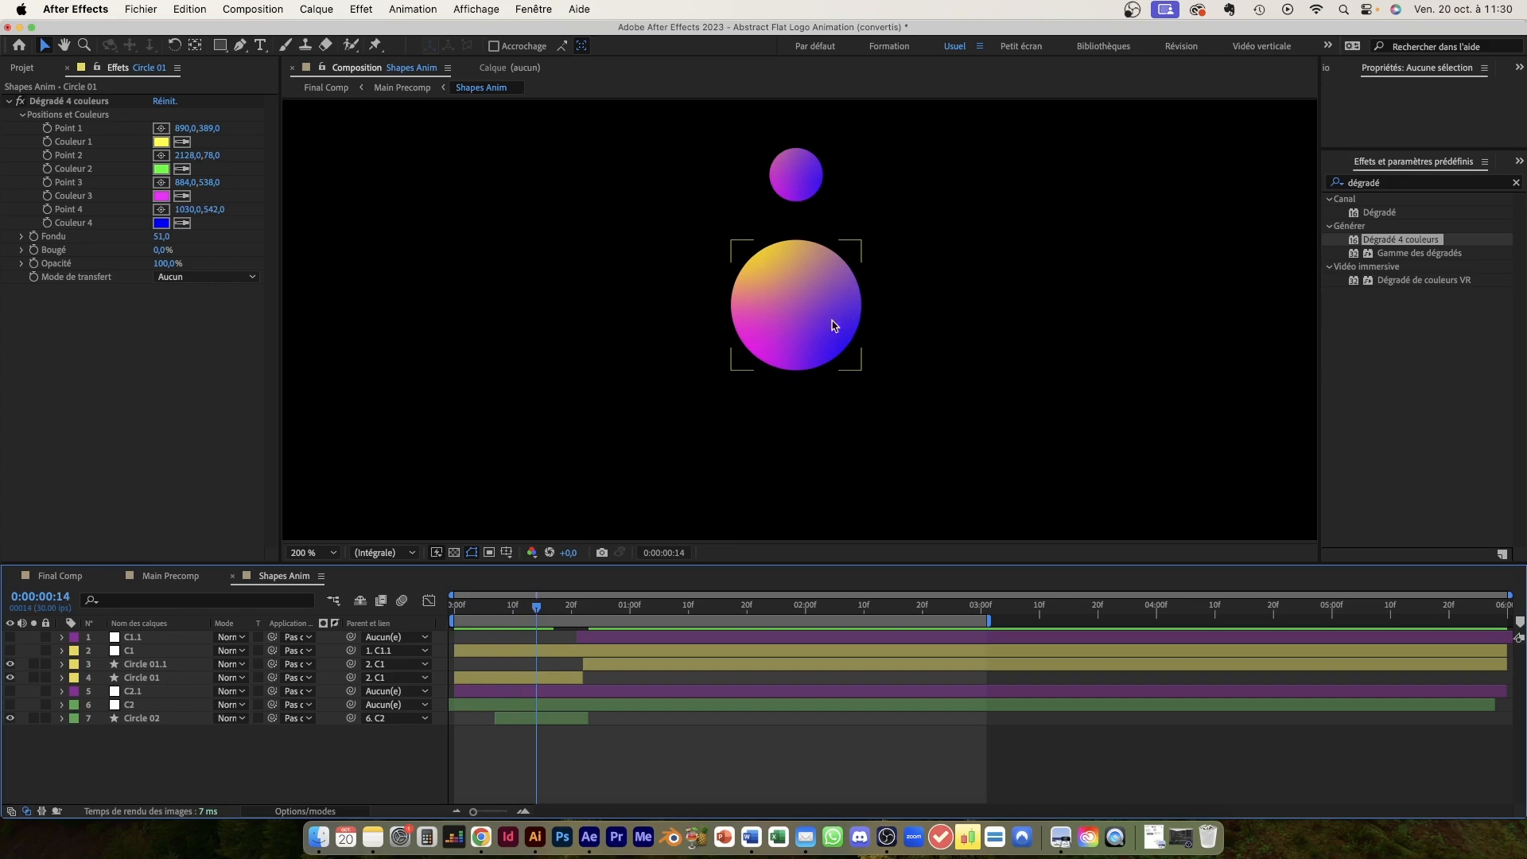
- Move the current time to frame 16 and add a Luminescence interne layer style to Circle 01
{"action": "left_click", "coordinate": [577, 231]}
{"action": "mouse_move", "coordinate": [537, 619]}
{"action": "left_mouse_down"}
{"action": "mouse_move", "coordinate": [475, 621]}
{"action": "mouse_move", "coordinate": [623, 614]}
{"action": "mouse_move", "coordinate": [525, 610]}
{"action": "mouse_move", "coordinate": [548, 609]}
{"action": "left_mouse_up"}
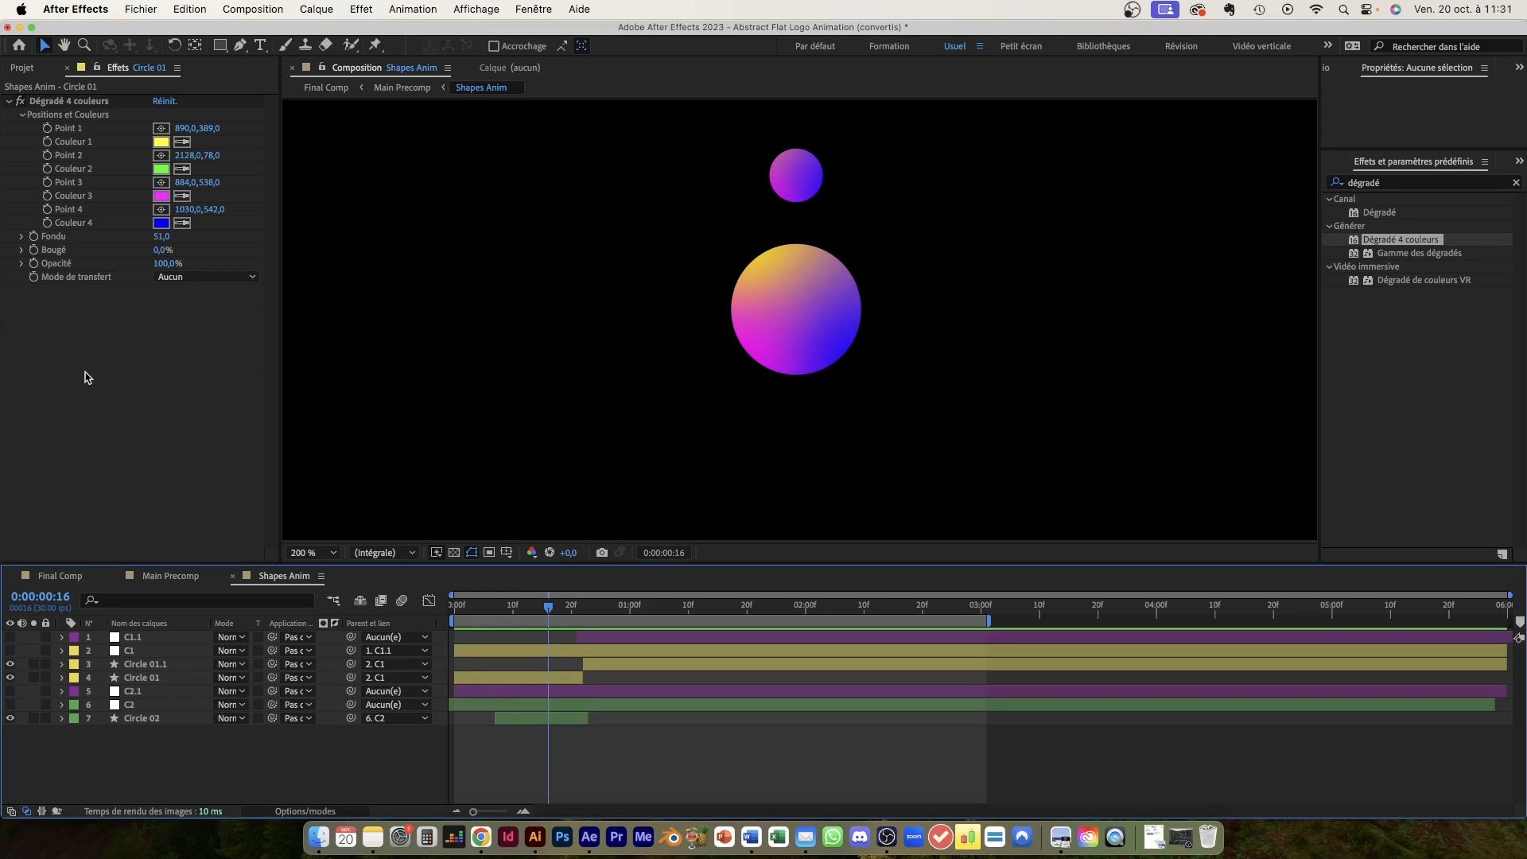
{"action": "left_click", "coordinate": [150, 678]}
{"action": "left_click", "coordinate": [62, 679]}
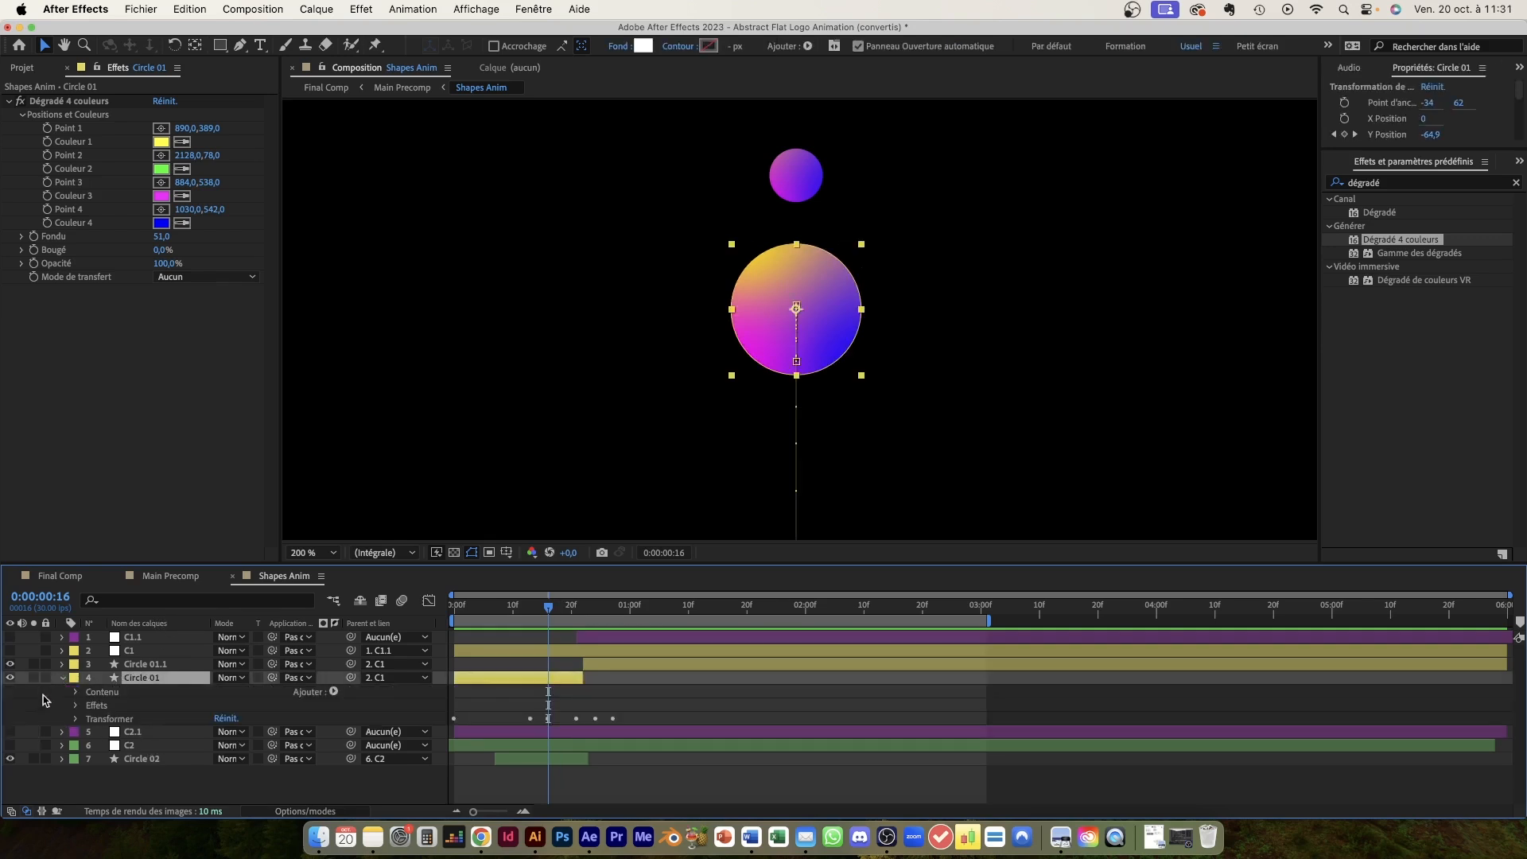
{"action": "right_click", "coordinate": [143, 681]}
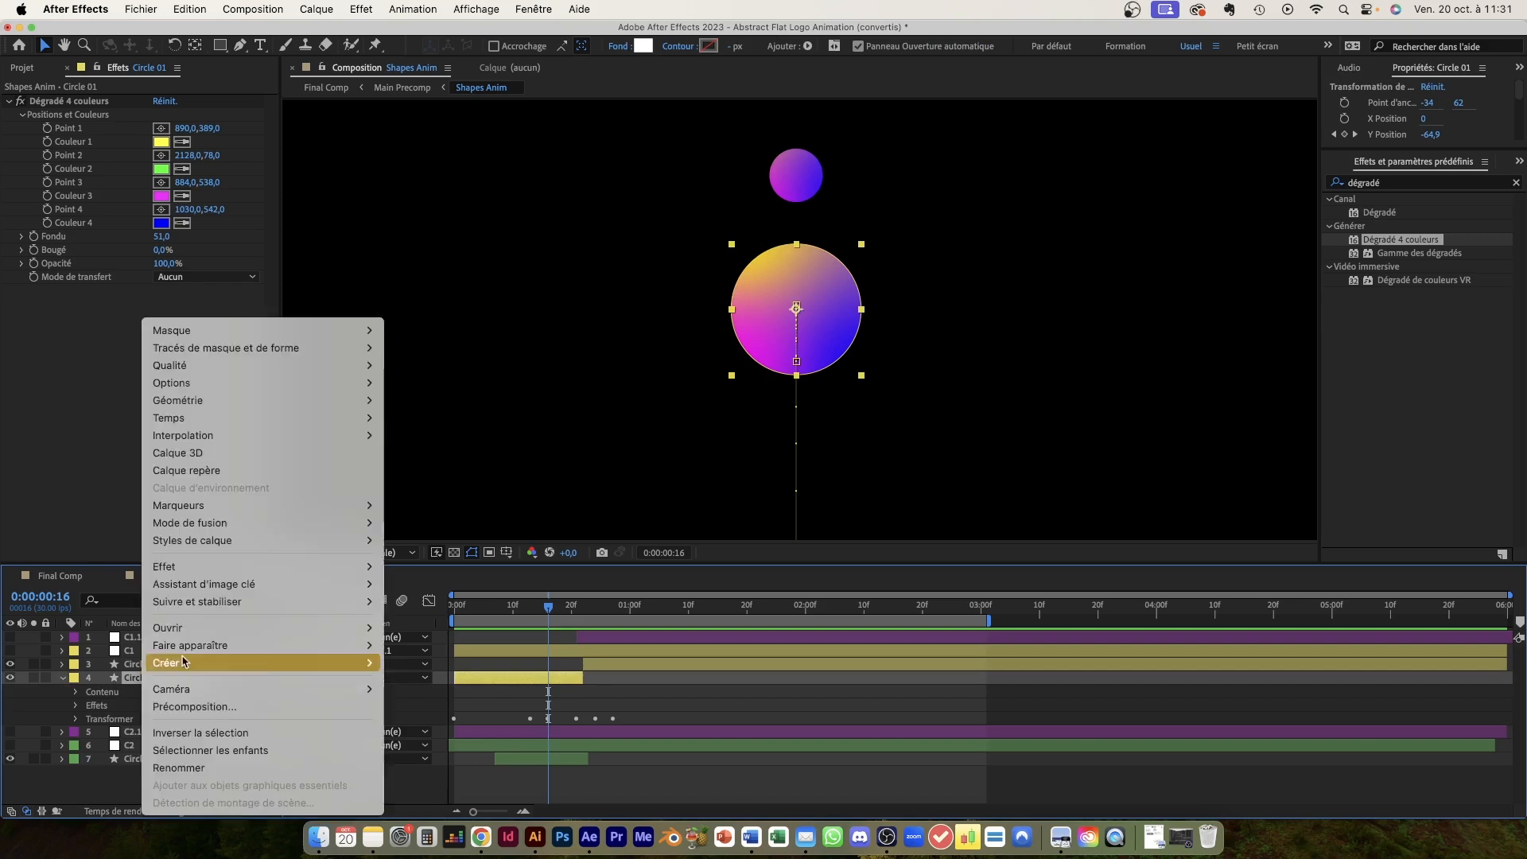
{"action": "mouse_move", "coordinate": [275, 573]}
{"action": "mouse_move", "coordinate": [204, 546]}
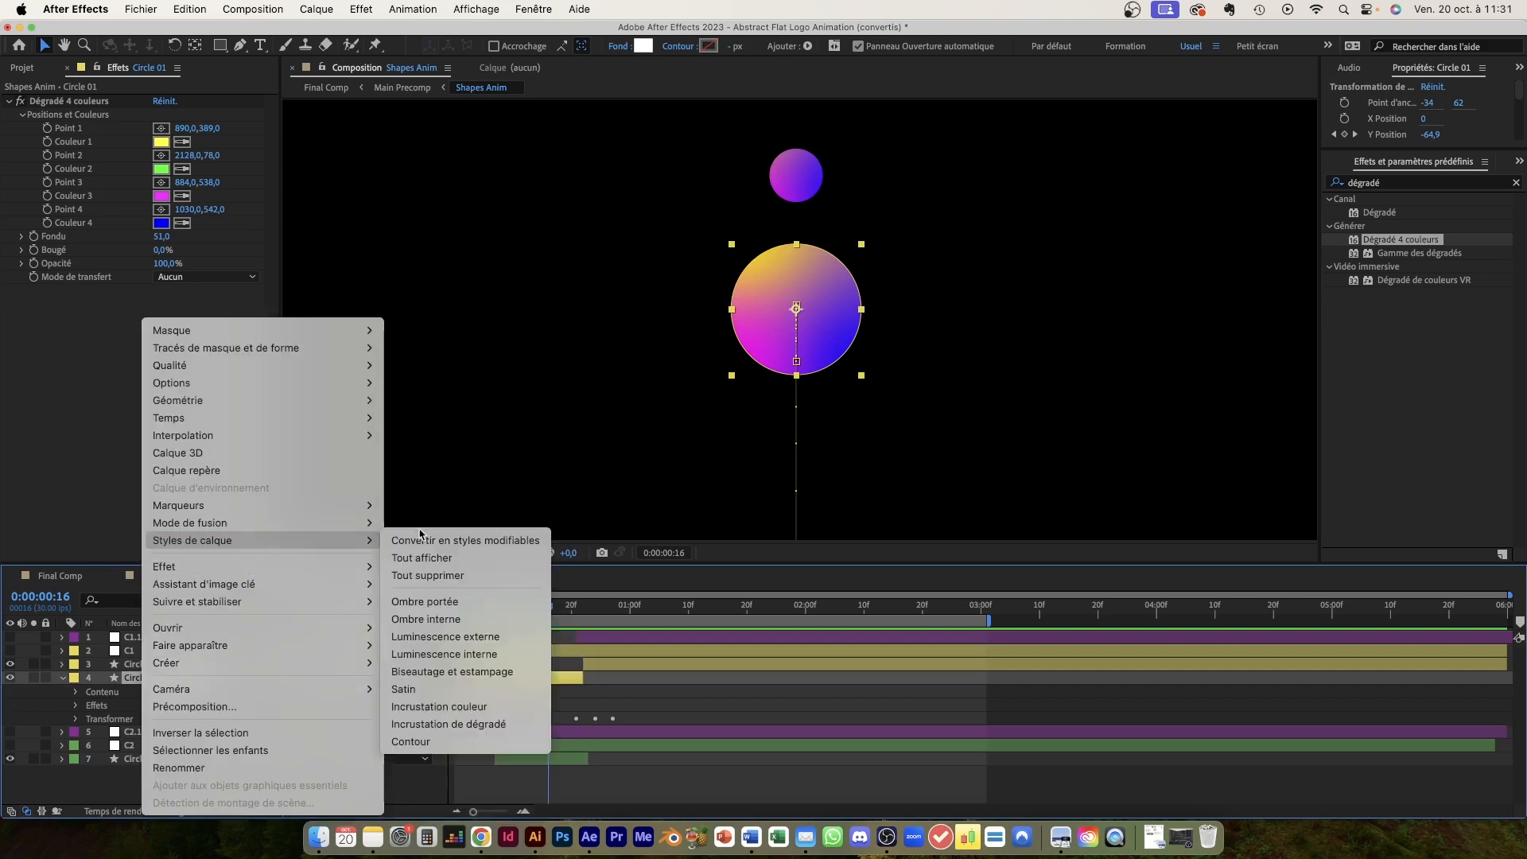
{"action": "left_click", "coordinate": [438, 655]}
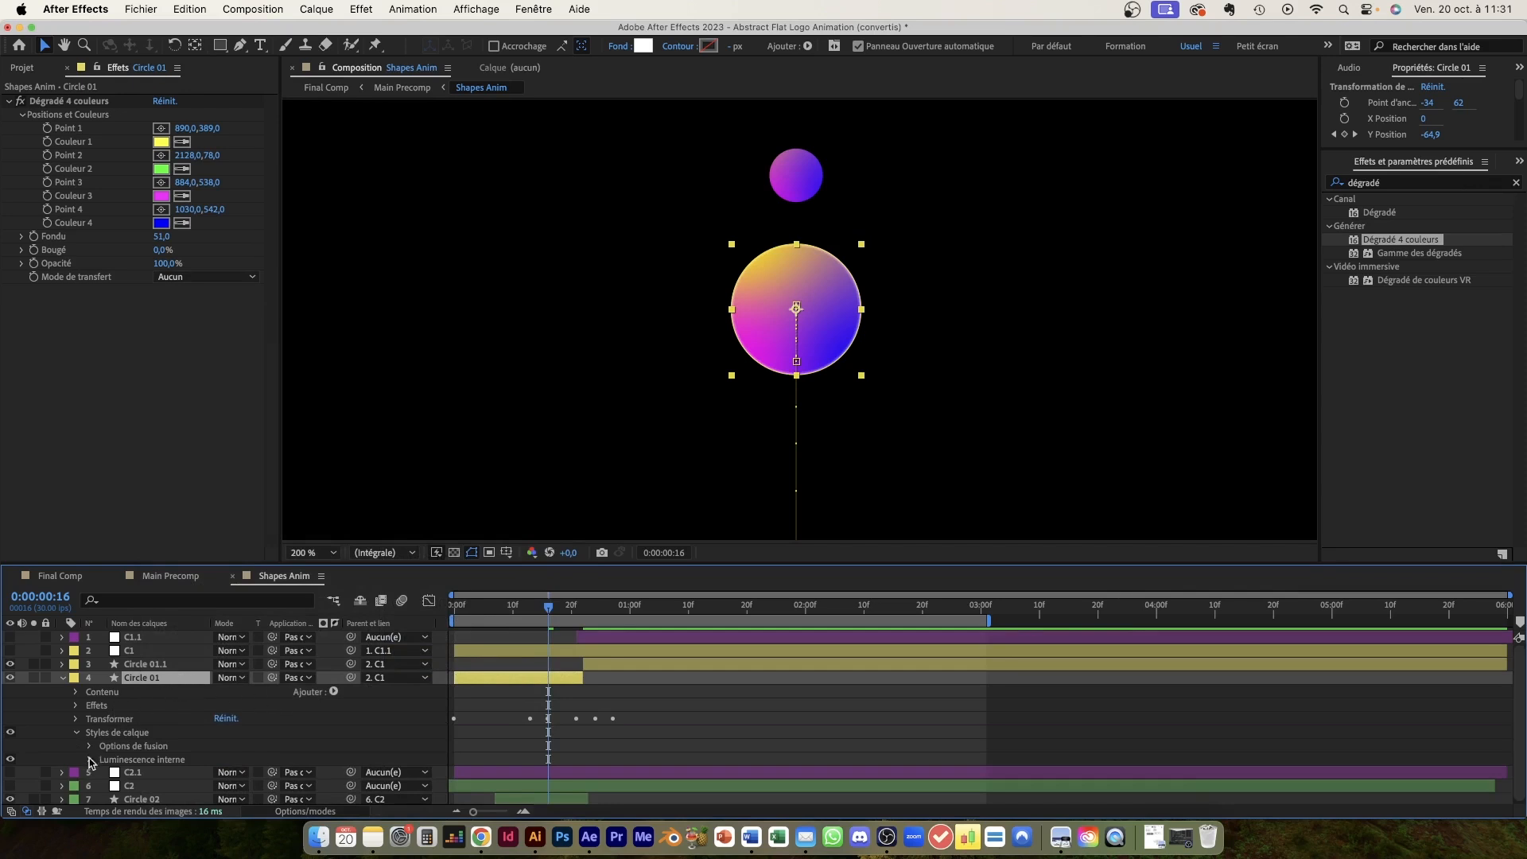
- Expand the Luminescence interne settings of Circle 01 and set its Taille to 72
{"action": "left_click", "coordinate": [90, 762]}
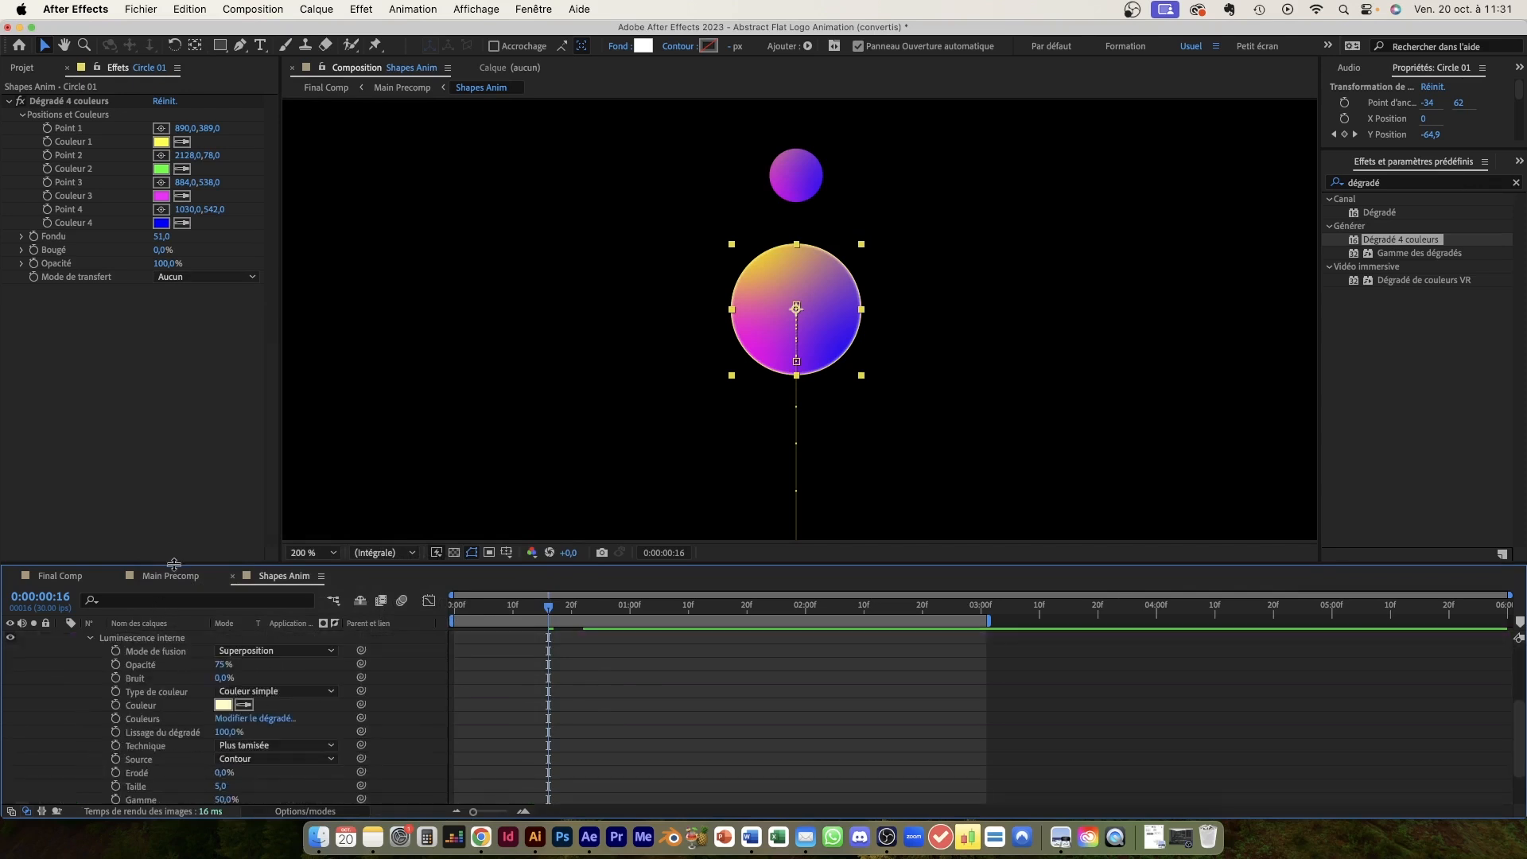
{"action": "left_click_drag", "start_coordinate": [174, 563], "coordinate": [175, 499]}
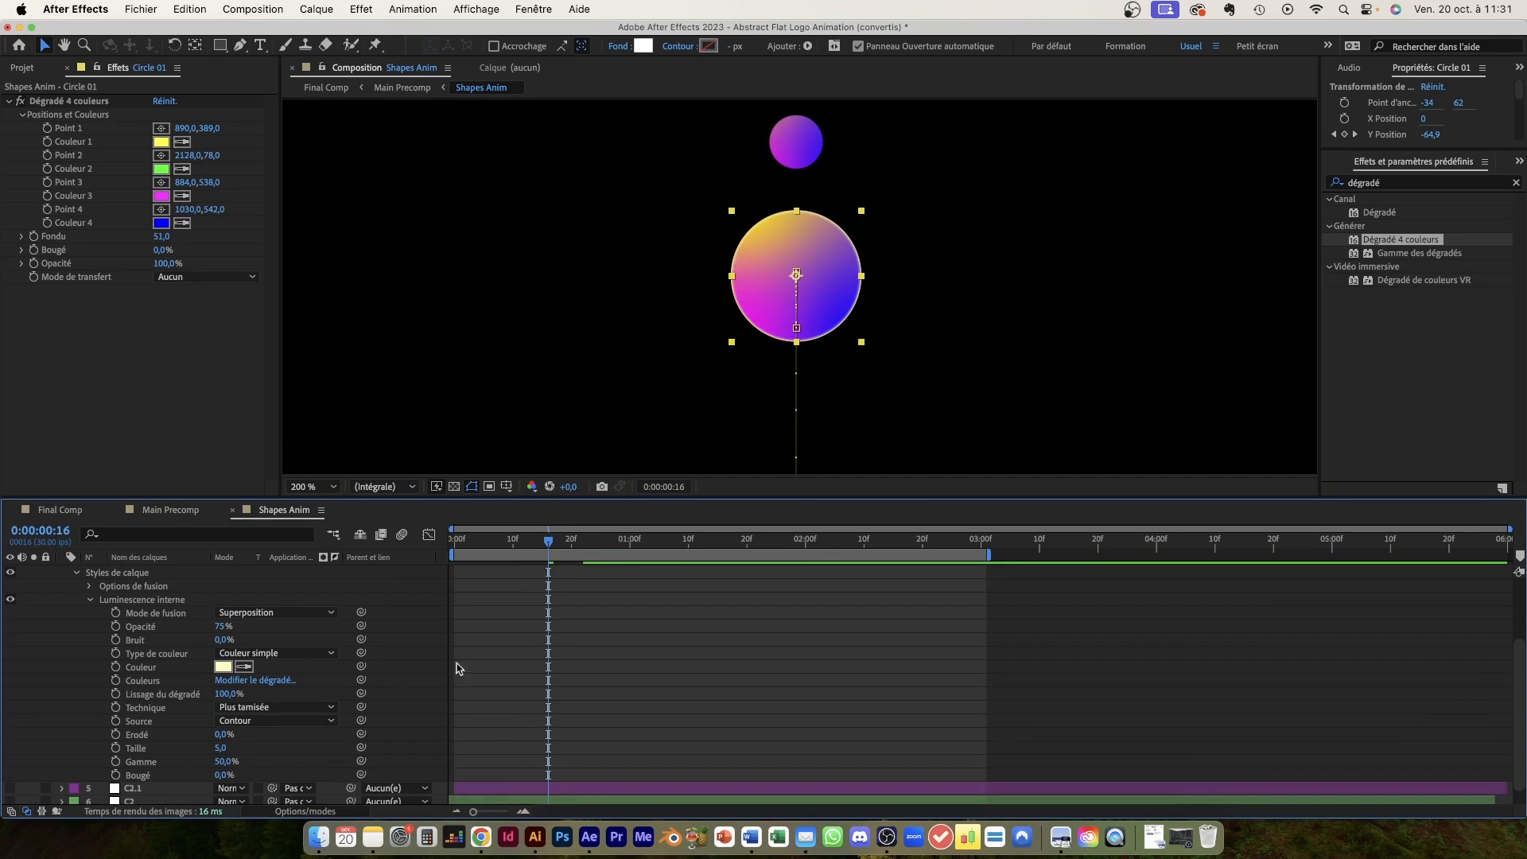
{"action": "left_click_drag", "start_coordinate": [221, 749], "coordinate": [271, 749]}
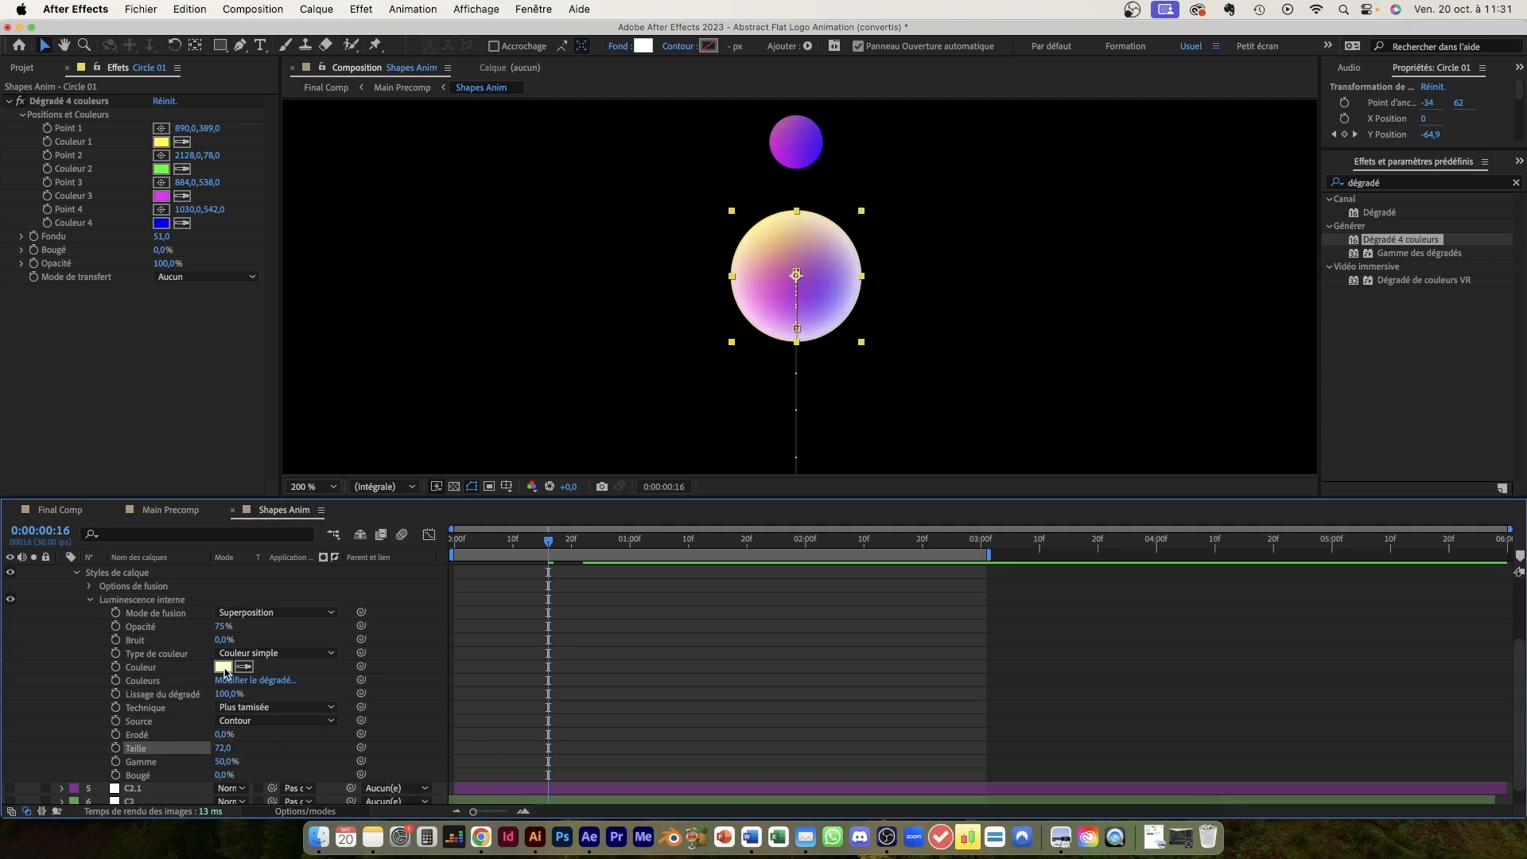
- Set the colour of Circle 01's Luminescence interne to white, FFFFFF
{"action": "left_click", "coordinate": [222, 667]}
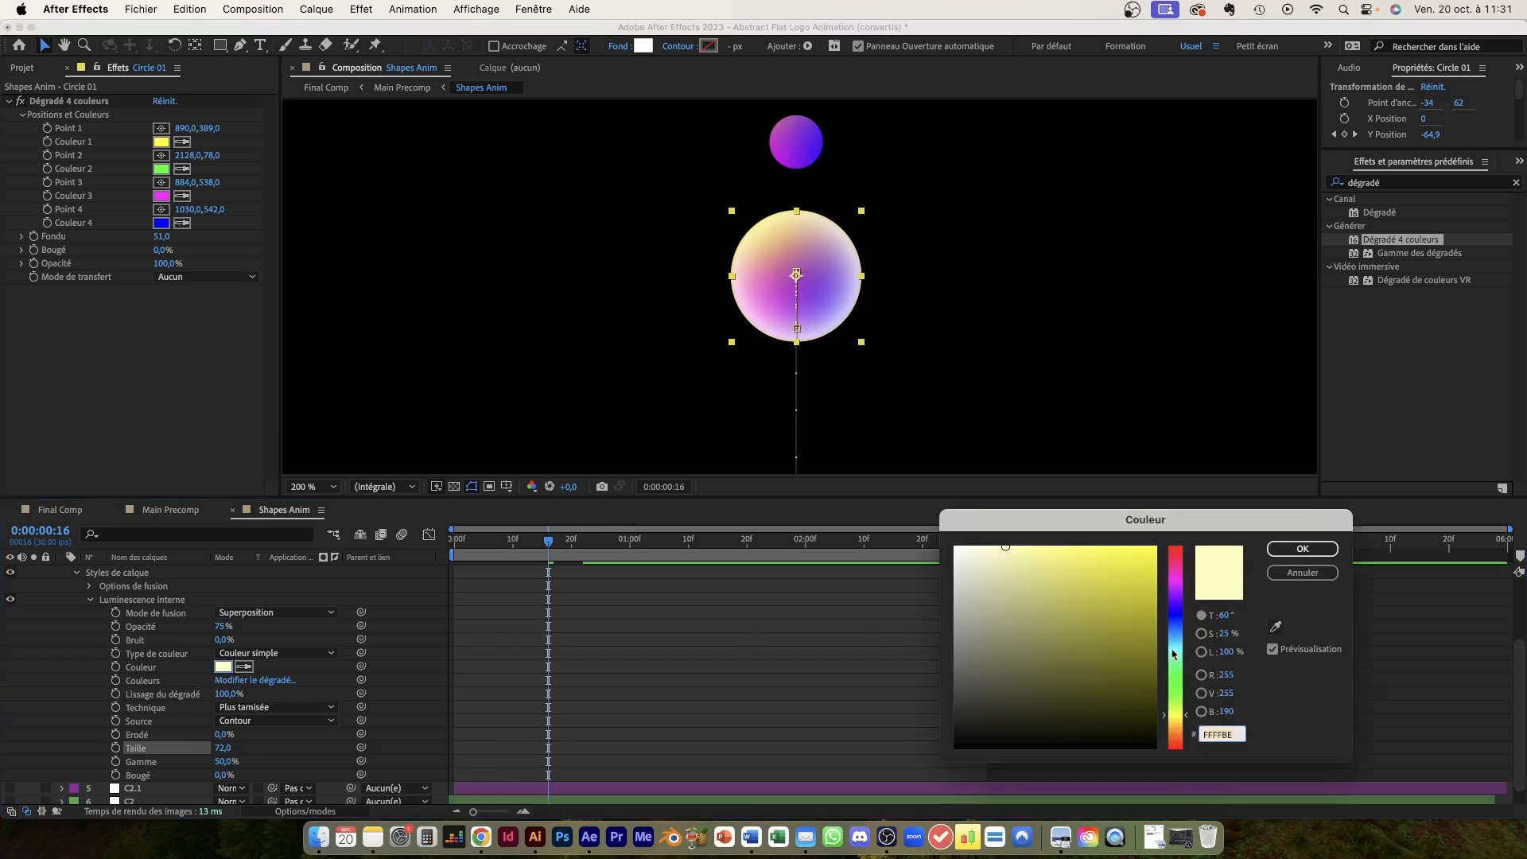
{"action": "left_click_drag", "start_coordinate": [1174, 668], "coordinate": [1177, 603]}
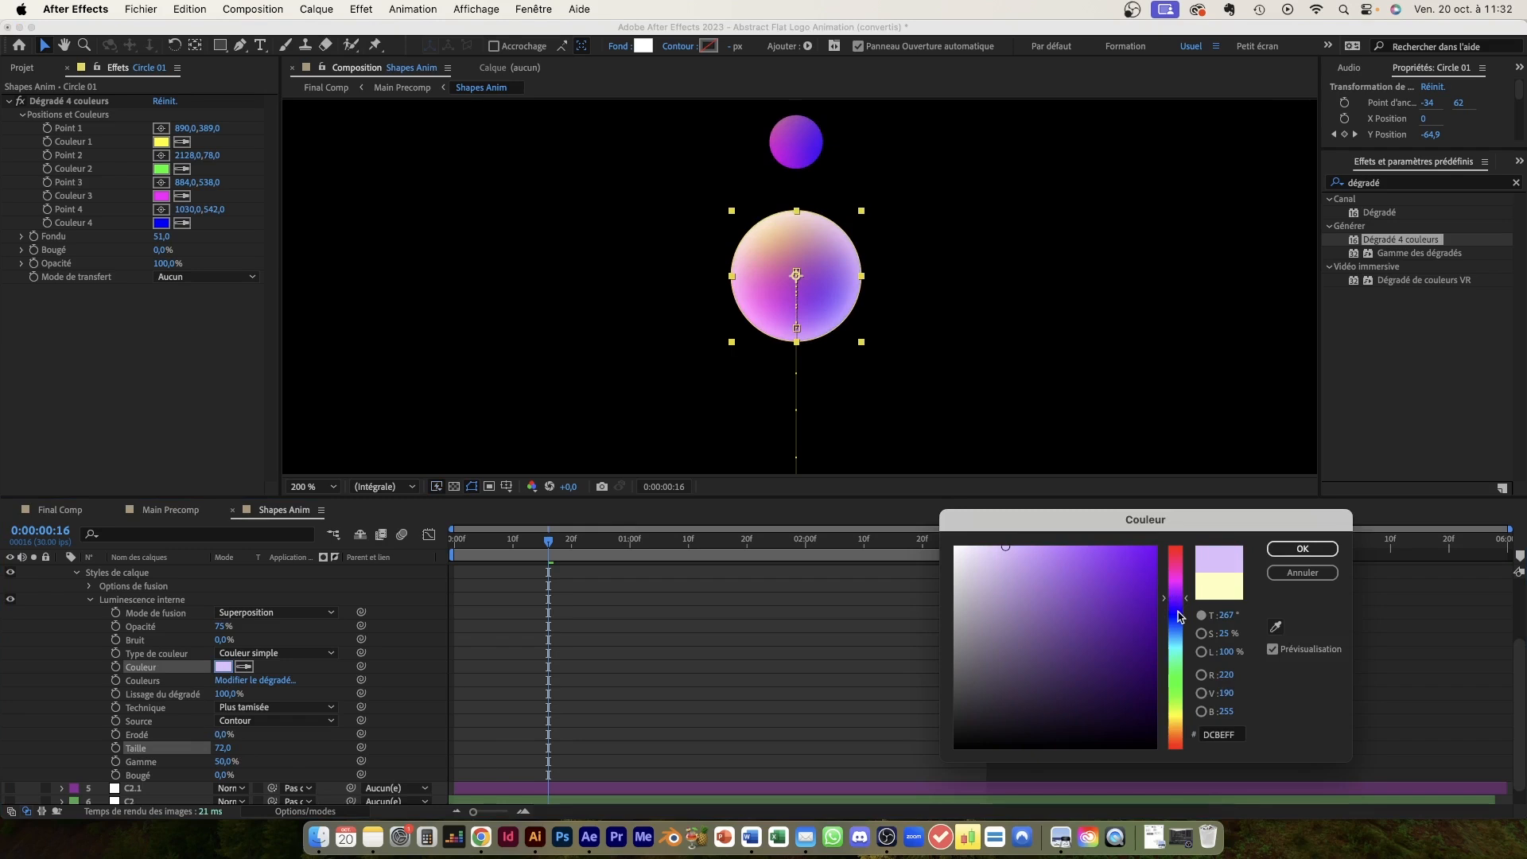
{"action": "left_click_drag", "start_coordinate": [1179, 600], "coordinate": [1177, 608]}
{"action": "mouse_move", "coordinate": [1124, 559]}
{"action": "left_mouse_down"}
{"action": "mouse_move", "coordinate": [1158, 542]}
{"action": "mouse_move", "coordinate": [1157, 657]}
{"action": "mouse_move", "coordinate": [1193, 740]}
{"action": "mouse_move", "coordinate": [923, 756]}
{"action": "mouse_move", "coordinate": [895, 538]}
{"action": "mouse_move", "coordinate": [1147, 507]}
{"action": "mouse_move", "coordinate": [935, 514]}
{"action": "left_mouse_up"}
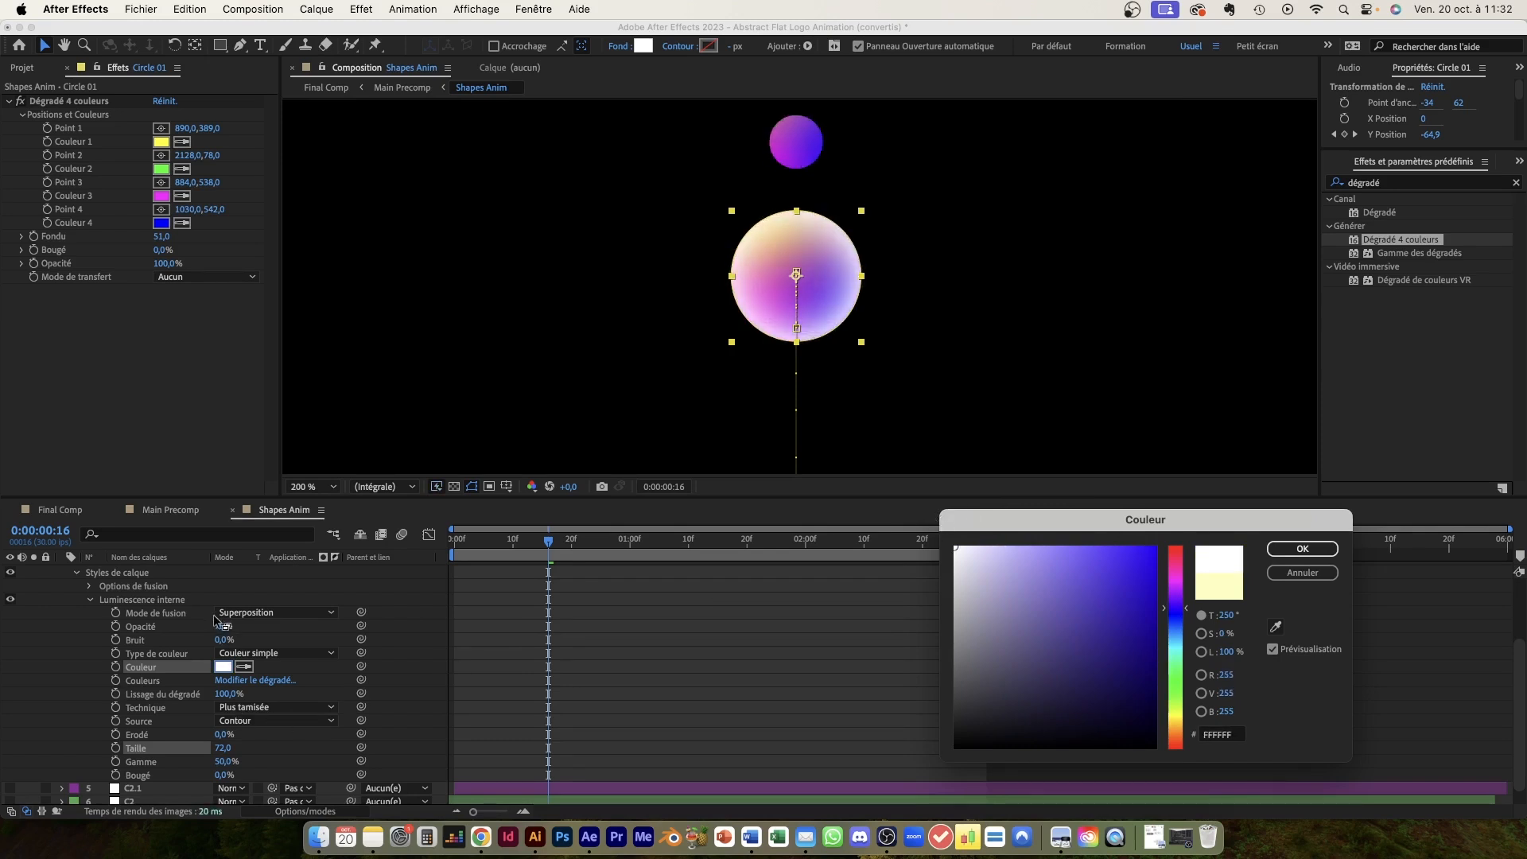
{"action": "left_click", "coordinate": [1301, 548]}
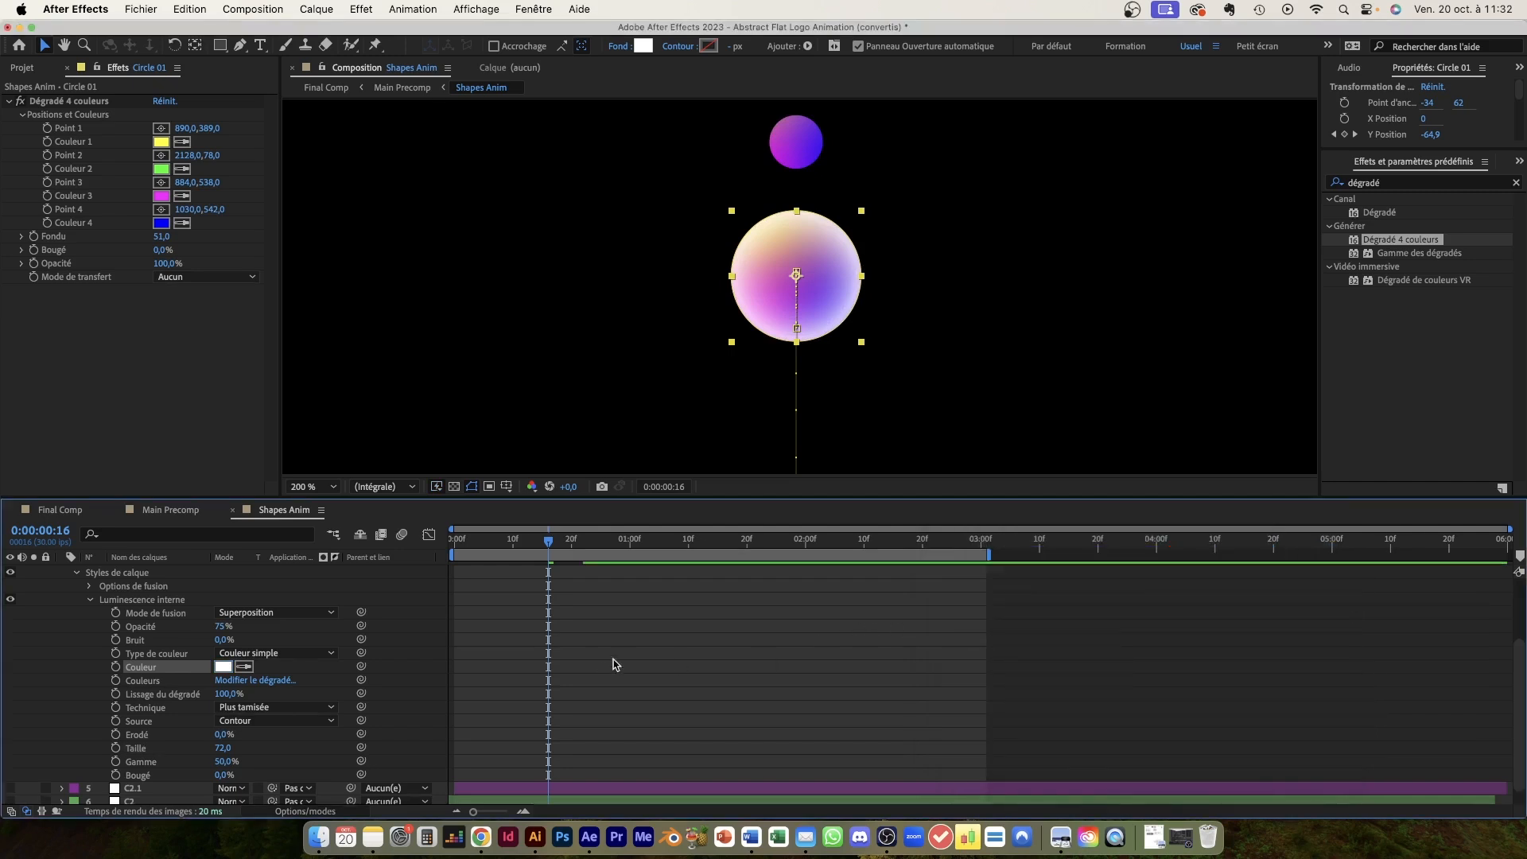
- Set Circle 01's Luminescence interne to Normal blend mode, 34% opacity and a Taille of 50
{"action": "left_click", "coordinate": [276, 612]}
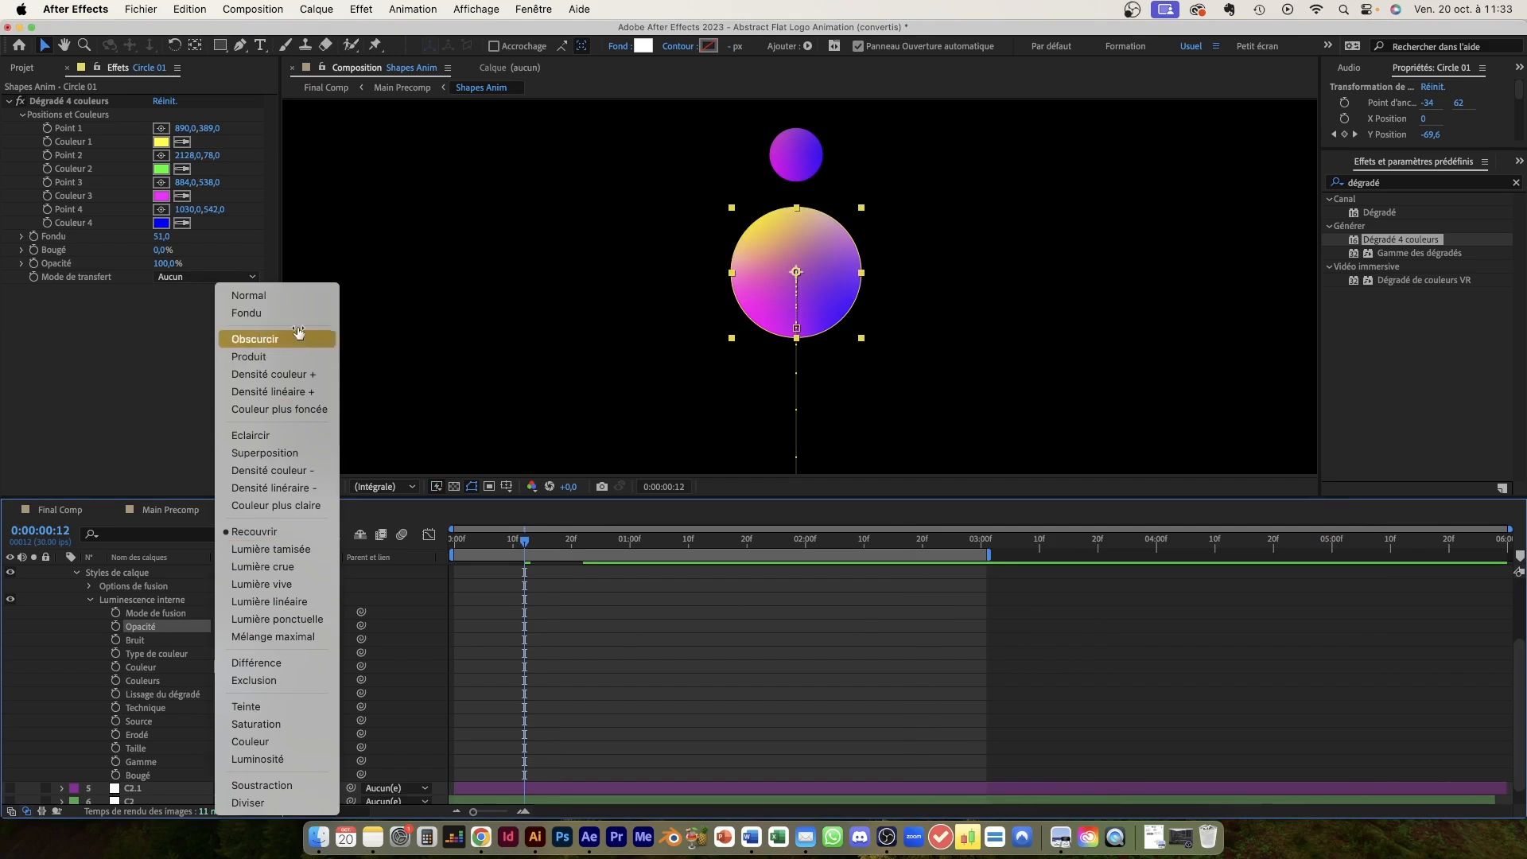
{"action": "key", "text": "Escape"}
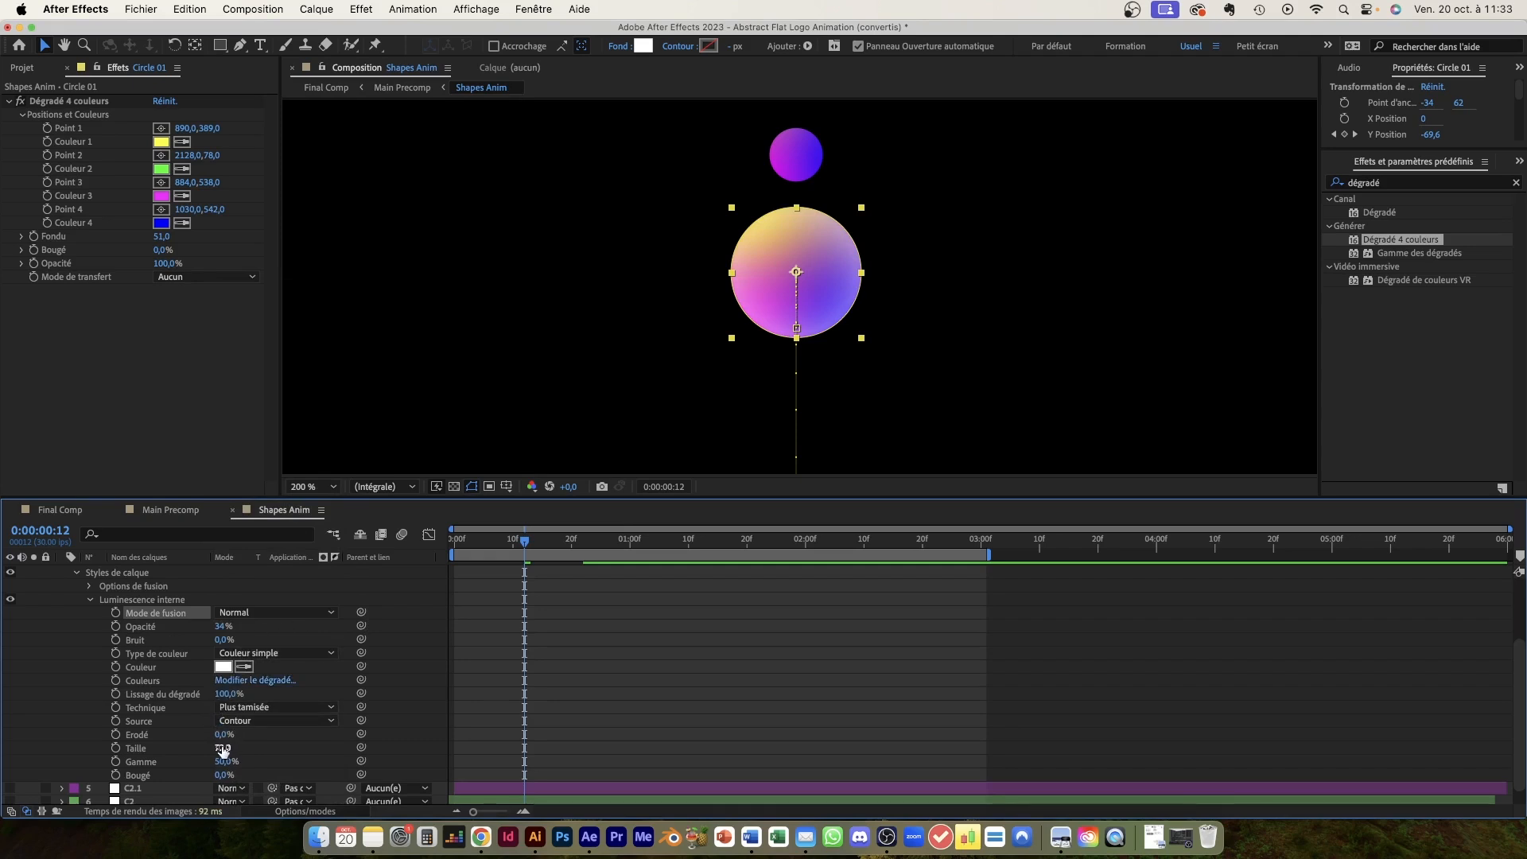
{"action": "left_click_drag", "start_coordinate": [224, 750], "coordinate": [207, 751]}
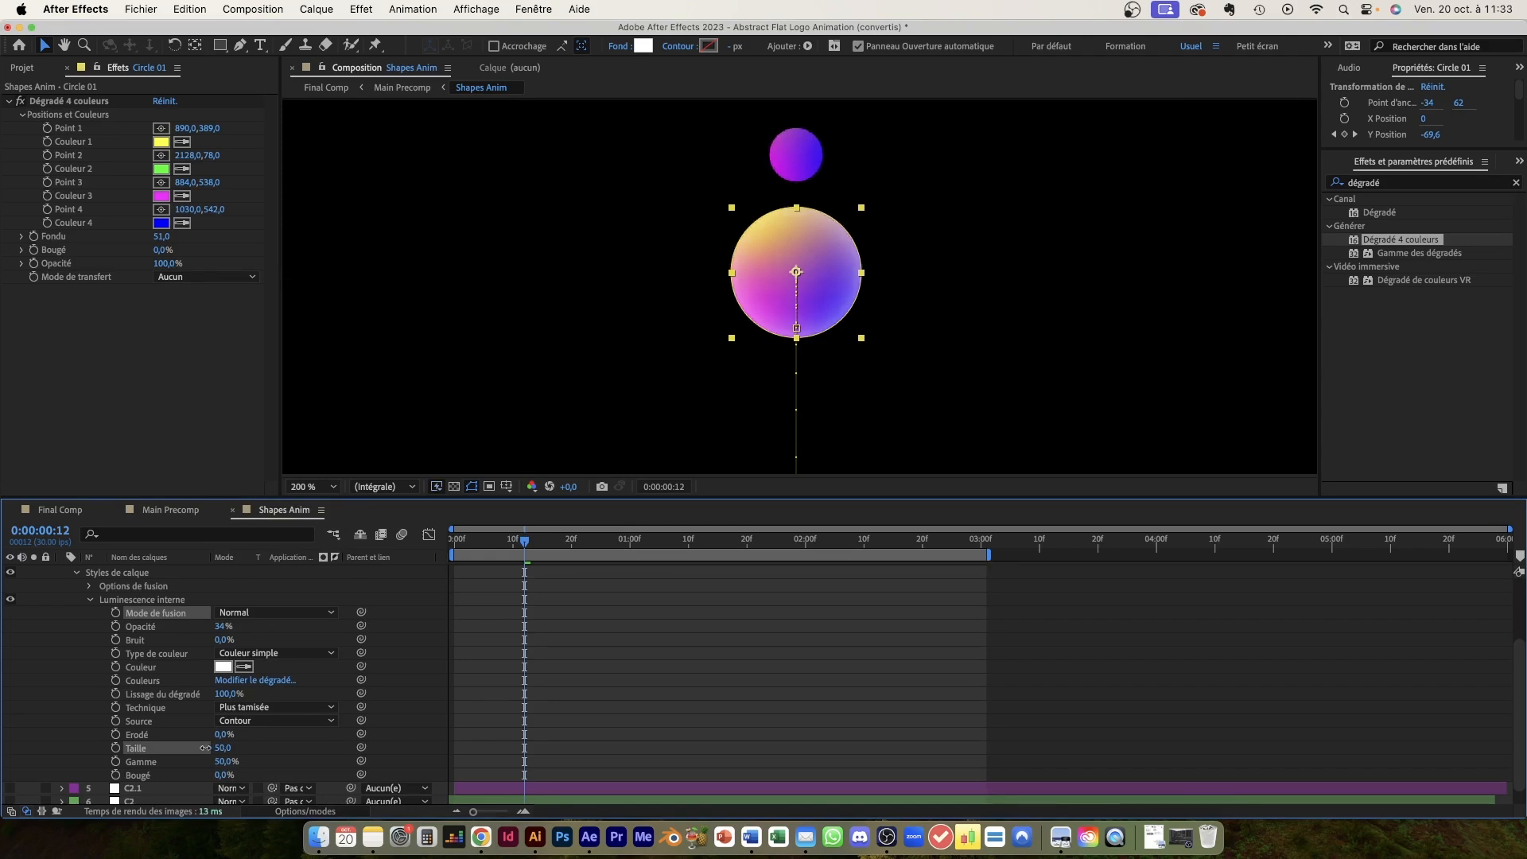
{"action": "left_click", "coordinate": [396, 680]}
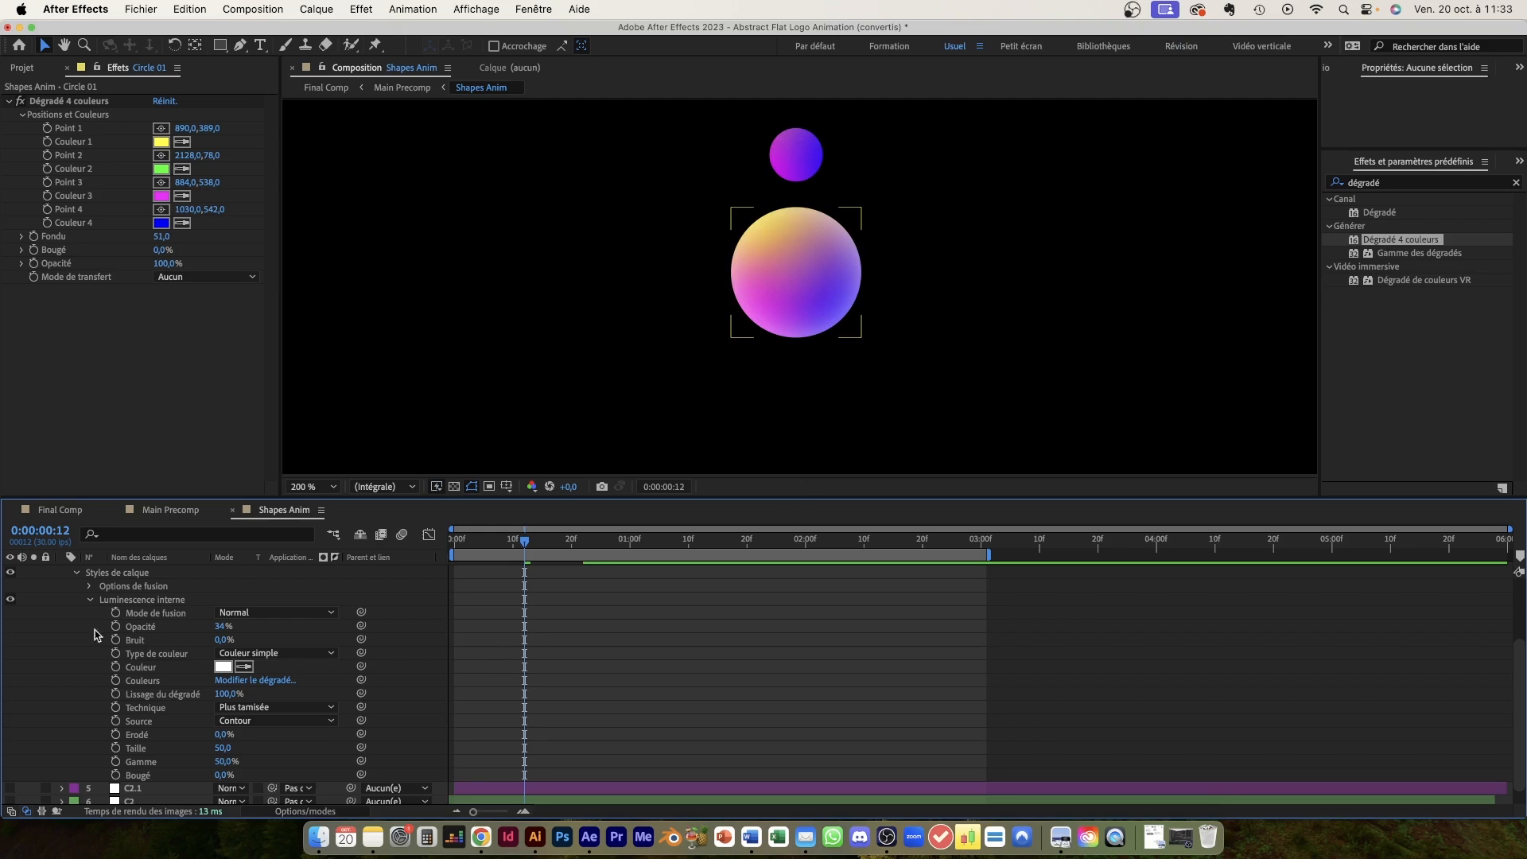
- Search the effects for "lueur" and apply Lueur diffuse to Circle 01
{"action": "scroll", "coordinate": [99, 634], "scroll_direction": "up", "scroll_amount": 5}
{"action": "left_click", "coordinate": [144, 612]}
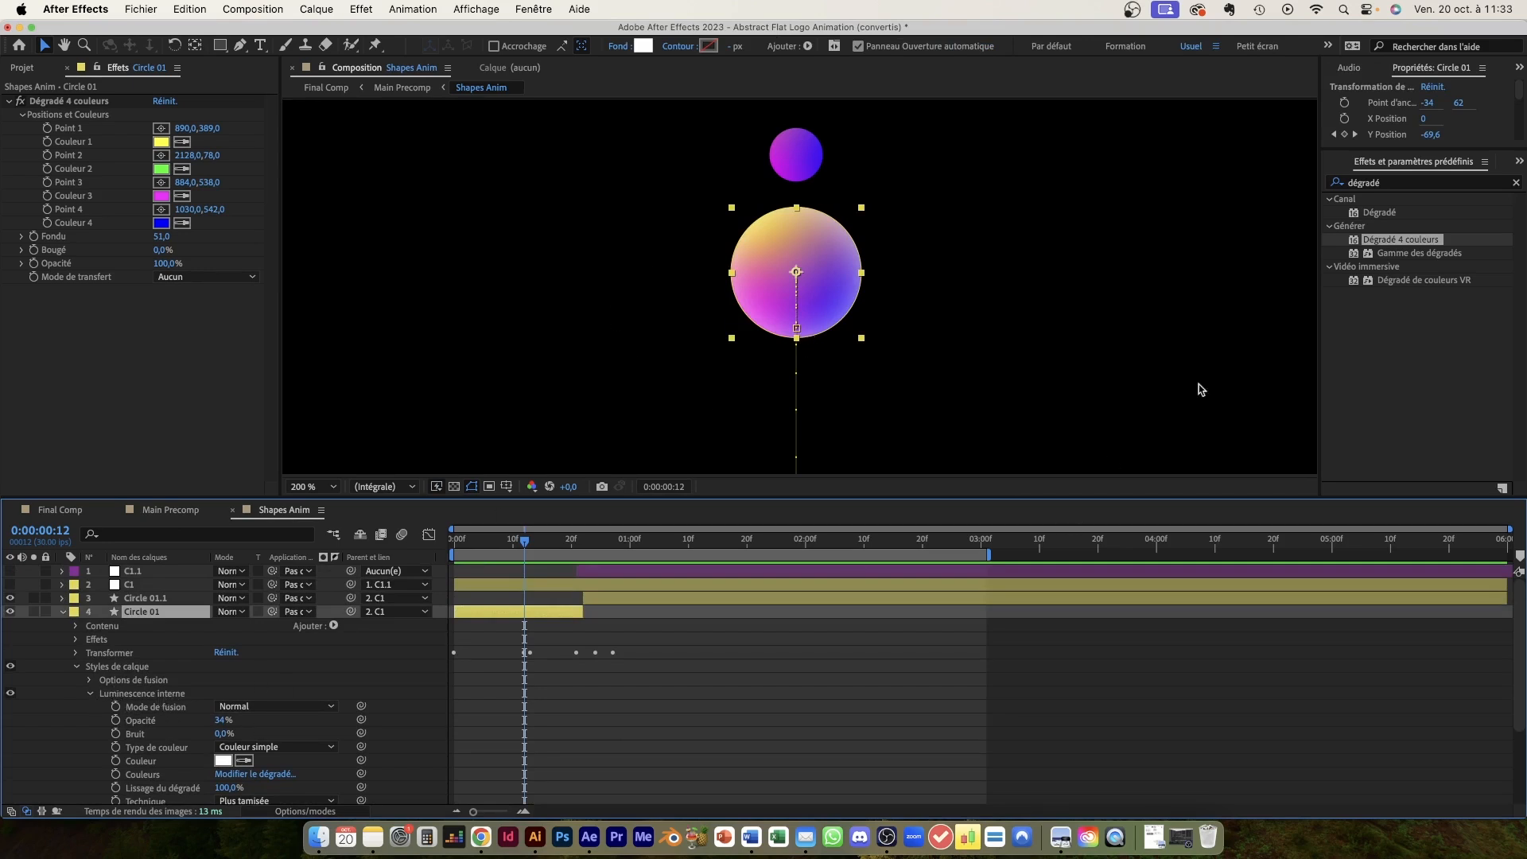
{"action": "left_click", "coordinate": [1515, 182]}
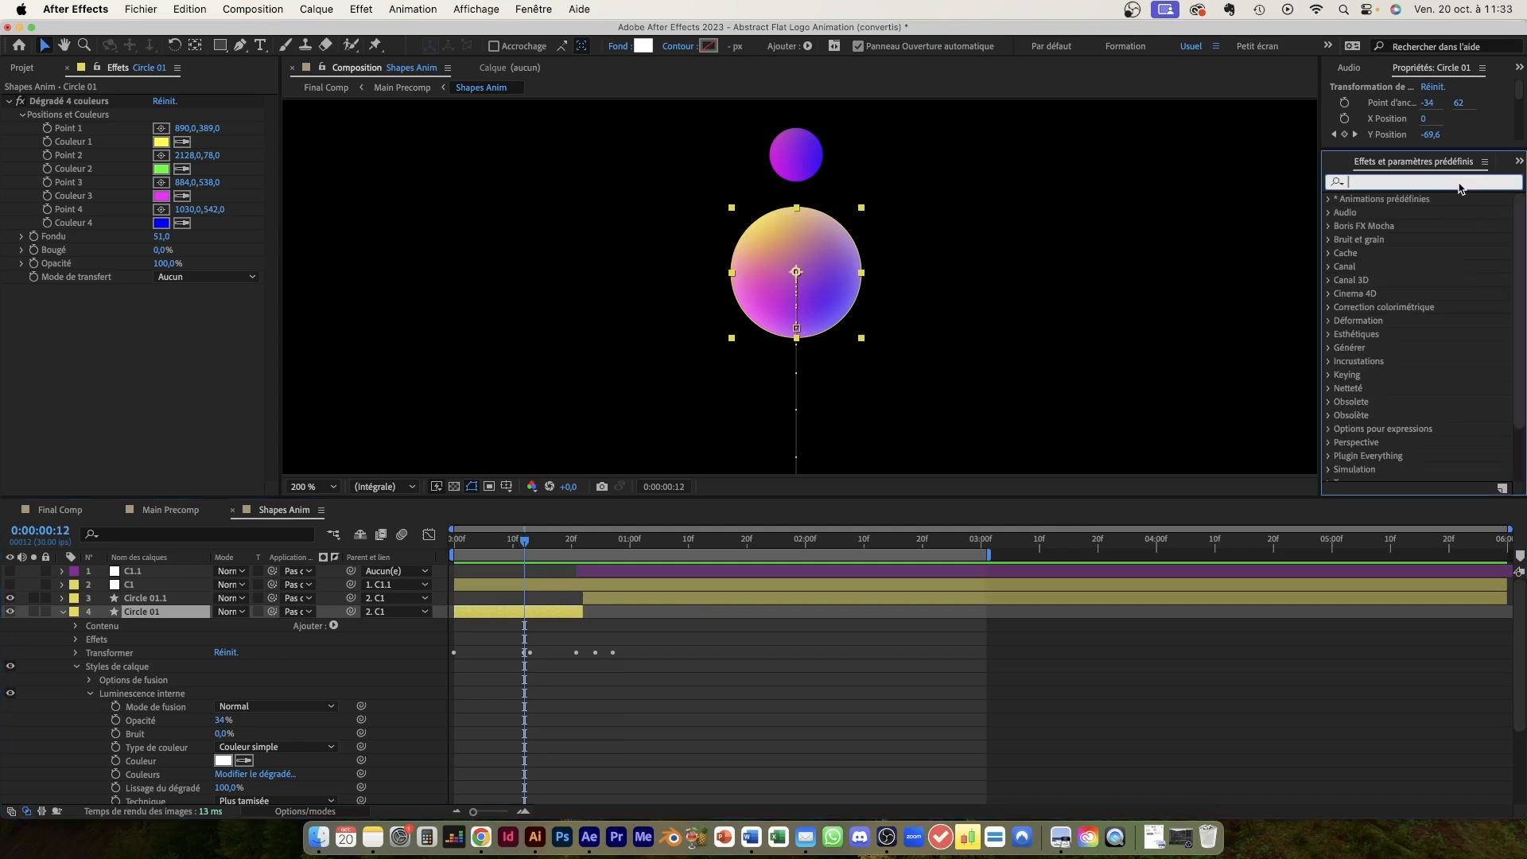
{"action": "type", "text": "lueur"}
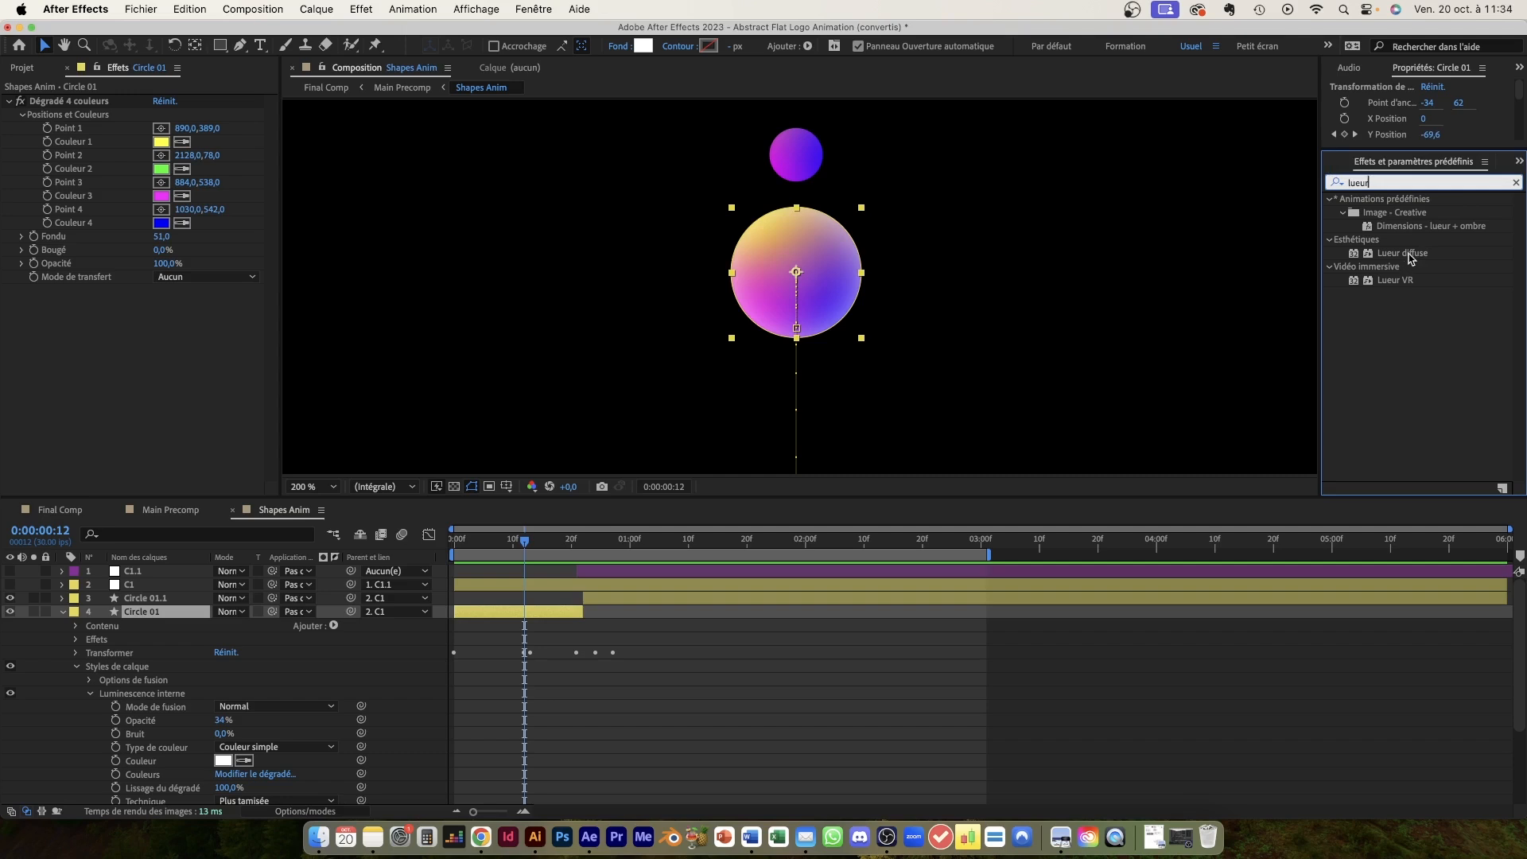
{"action": "double_click", "coordinate": [1407, 253]}
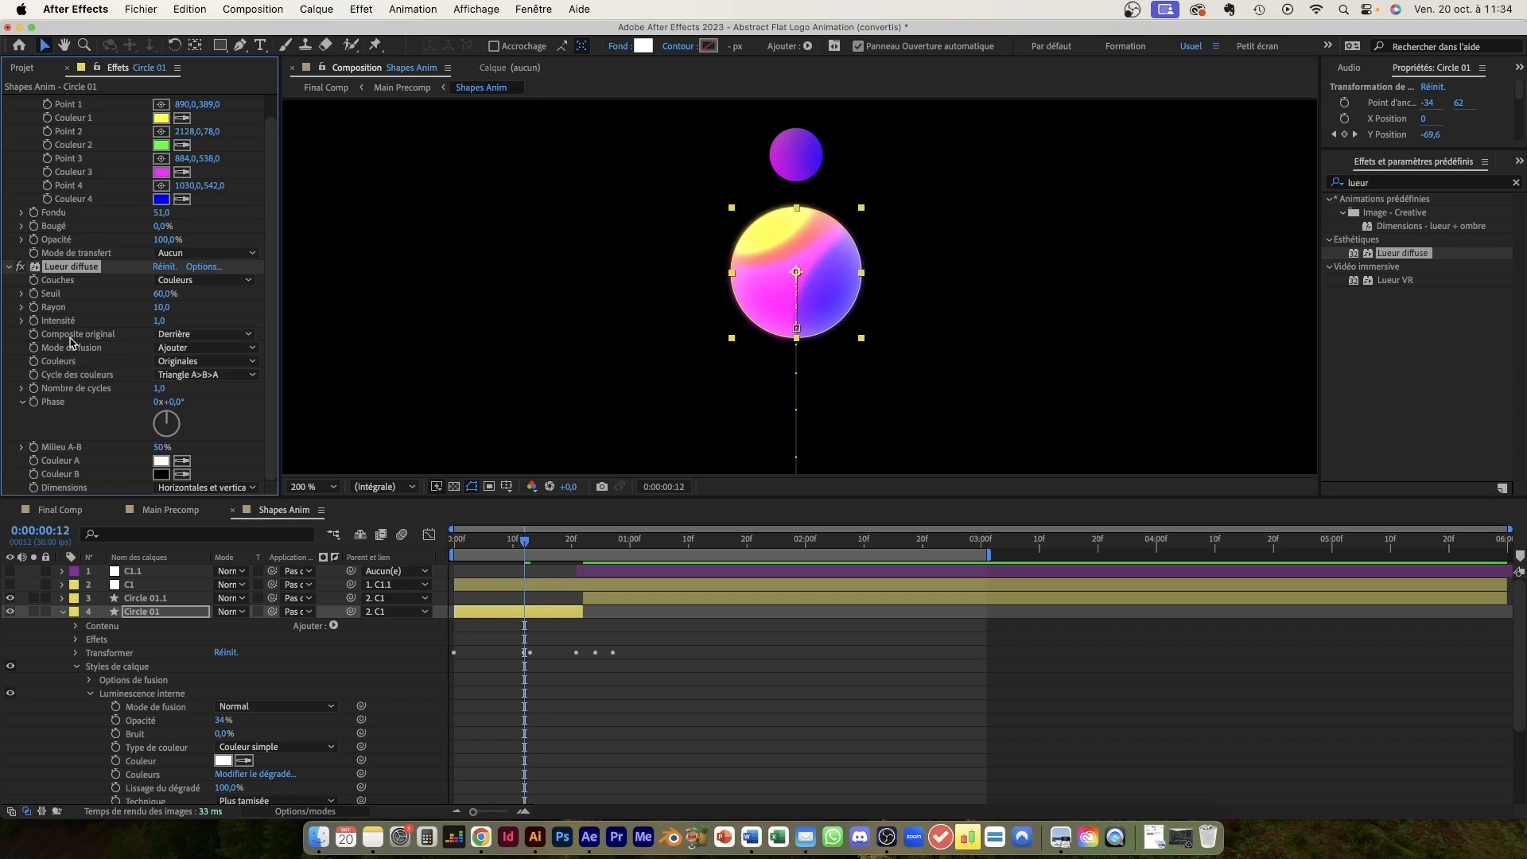
- Set Lueur diffuse's Composite original to Devant and its Rayon to 195 on Circle 01
{"action": "left_click", "coordinate": [203, 336]}
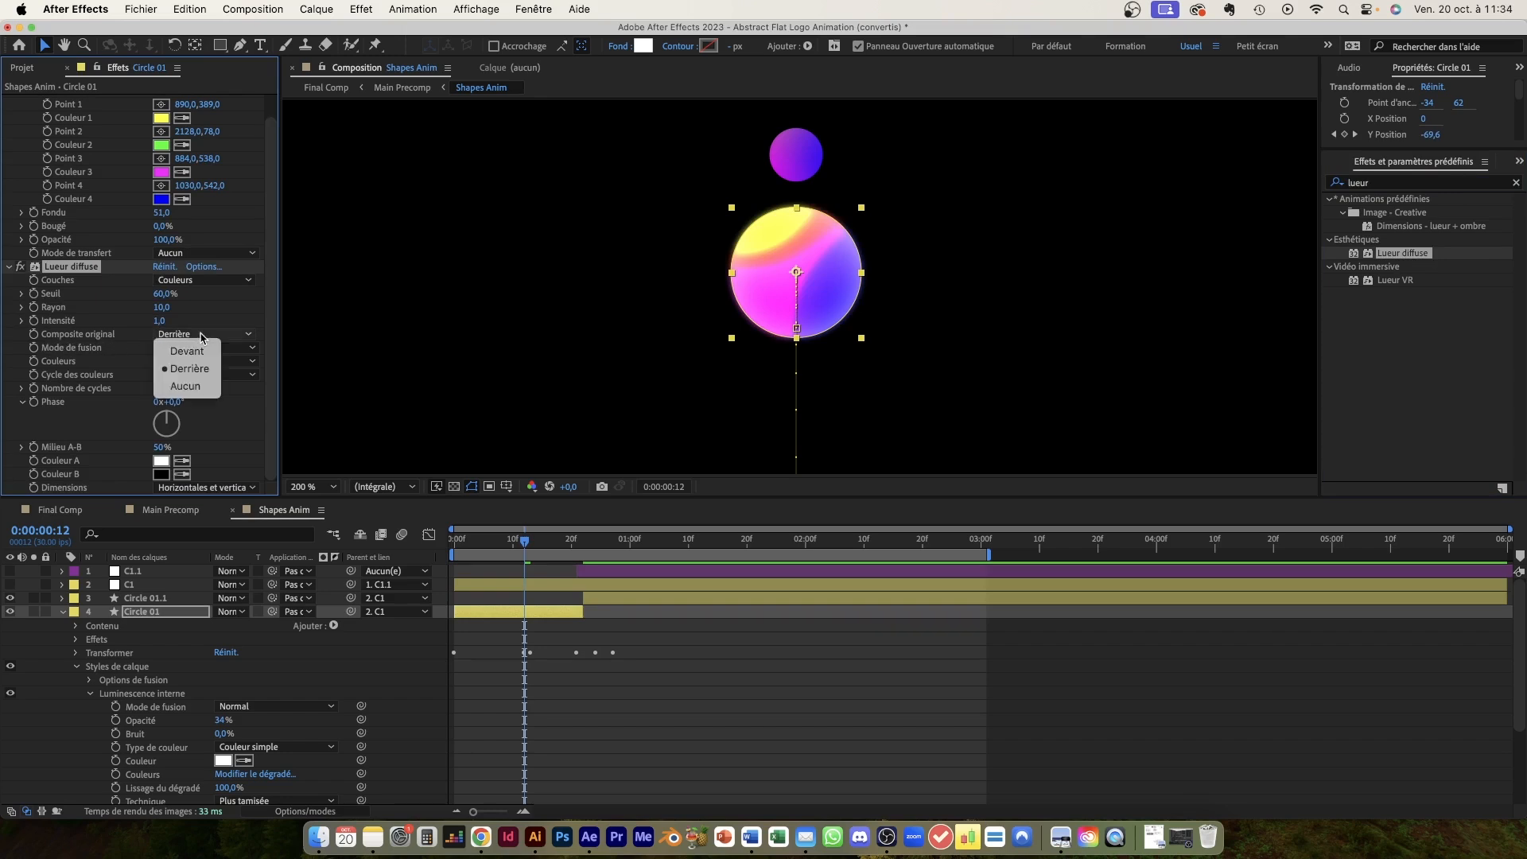
{"action": "left_click", "coordinate": [187, 351]}
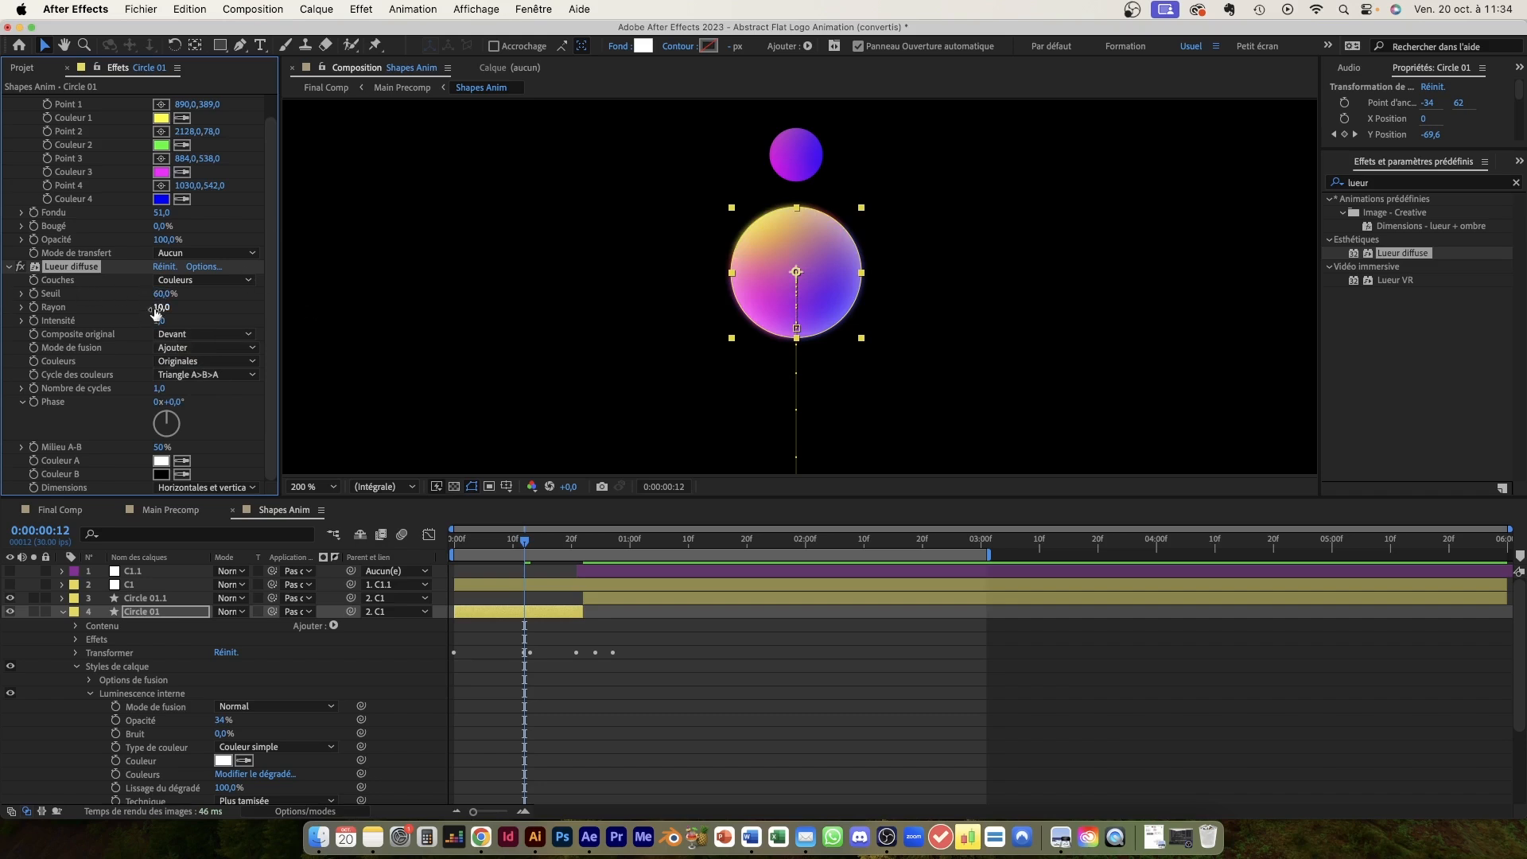
{"action": "left_click_drag", "start_coordinate": [159, 307], "coordinate": [304, 307]}
{"action": "left_click", "coordinate": [723, 661]}
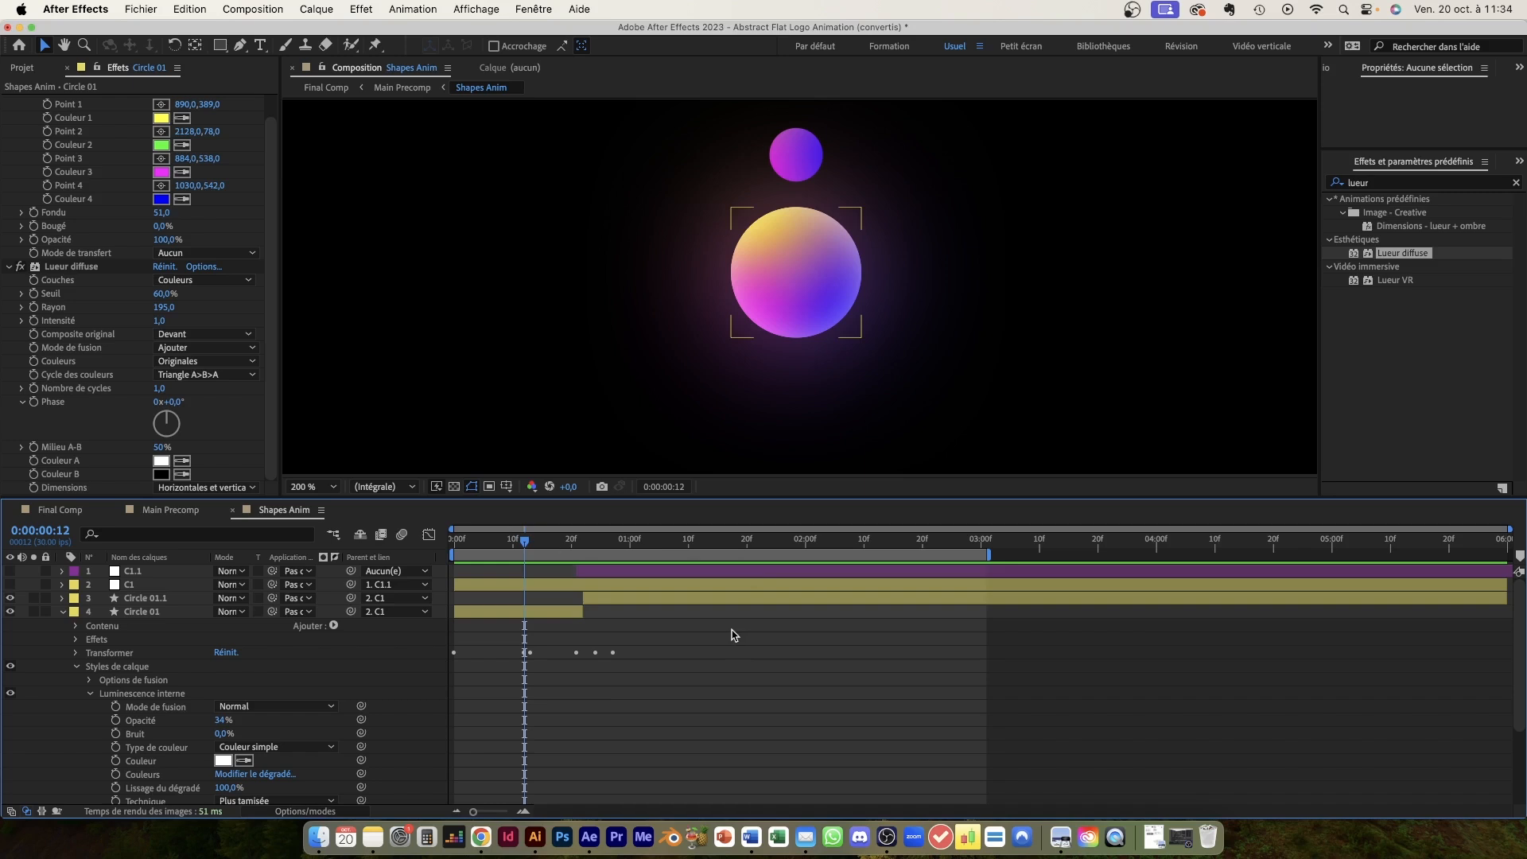
- Search the effects for "echo" and apply Echo to Circle 01
{"action": "mouse_move", "coordinate": [527, 547]}
{"action": "left_mouse_down"}
{"action": "mouse_move", "coordinate": [586, 547]}
{"action": "mouse_move", "coordinate": [495, 547]}
{"action": "mouse_move", "coordinate": [530, 547]}
{"action": "left_mouse_up"}
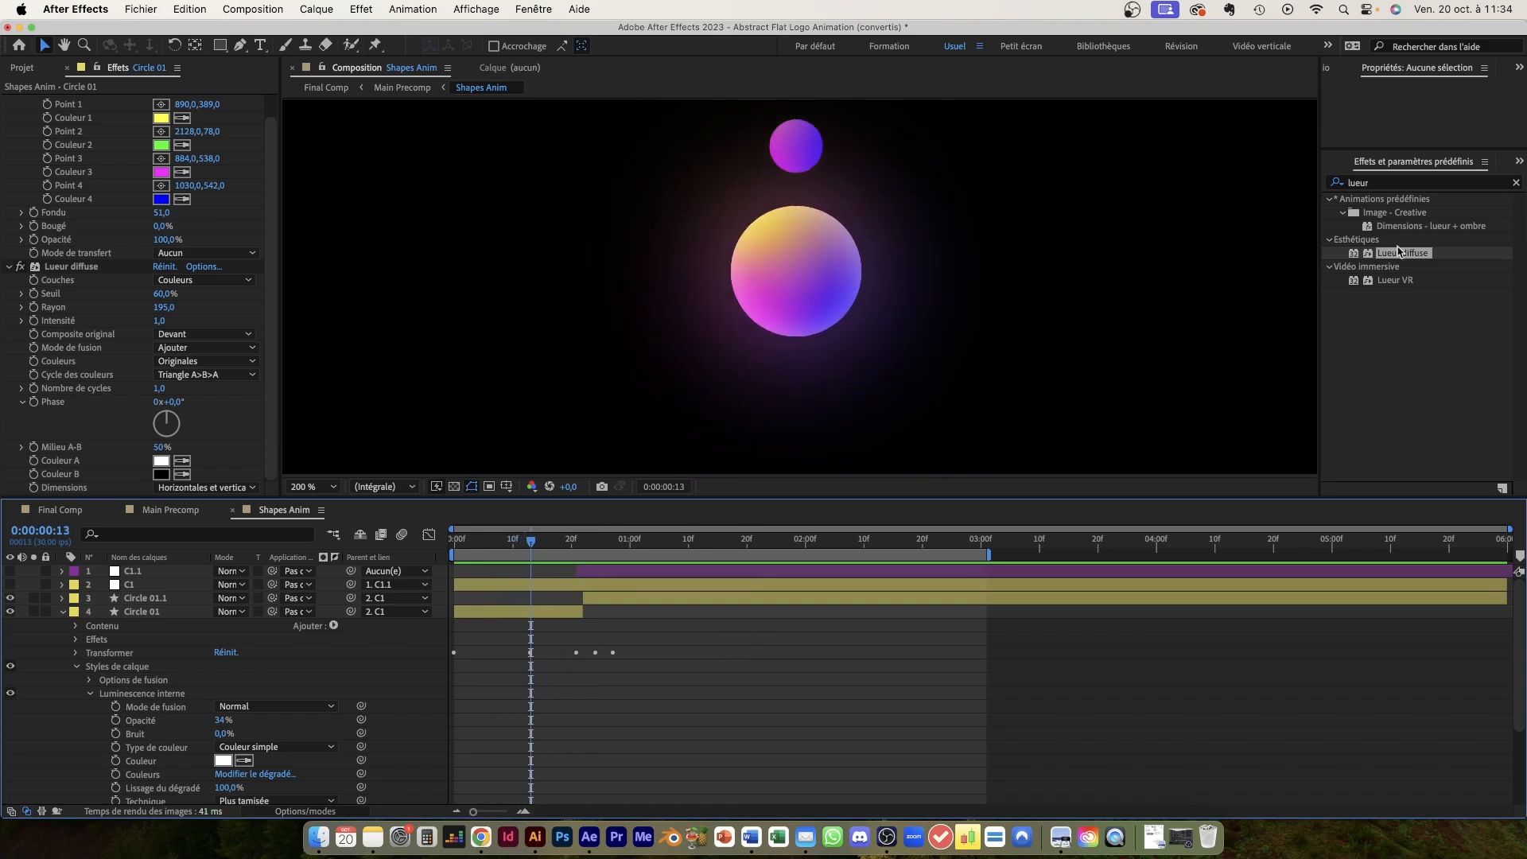
{"action": "left_click", "coordinate": [145, 612]}
{"action": "left_click", "coordinate": [1515, 183]}
{"action": "left_click", "coordinate": [1447, 189]}
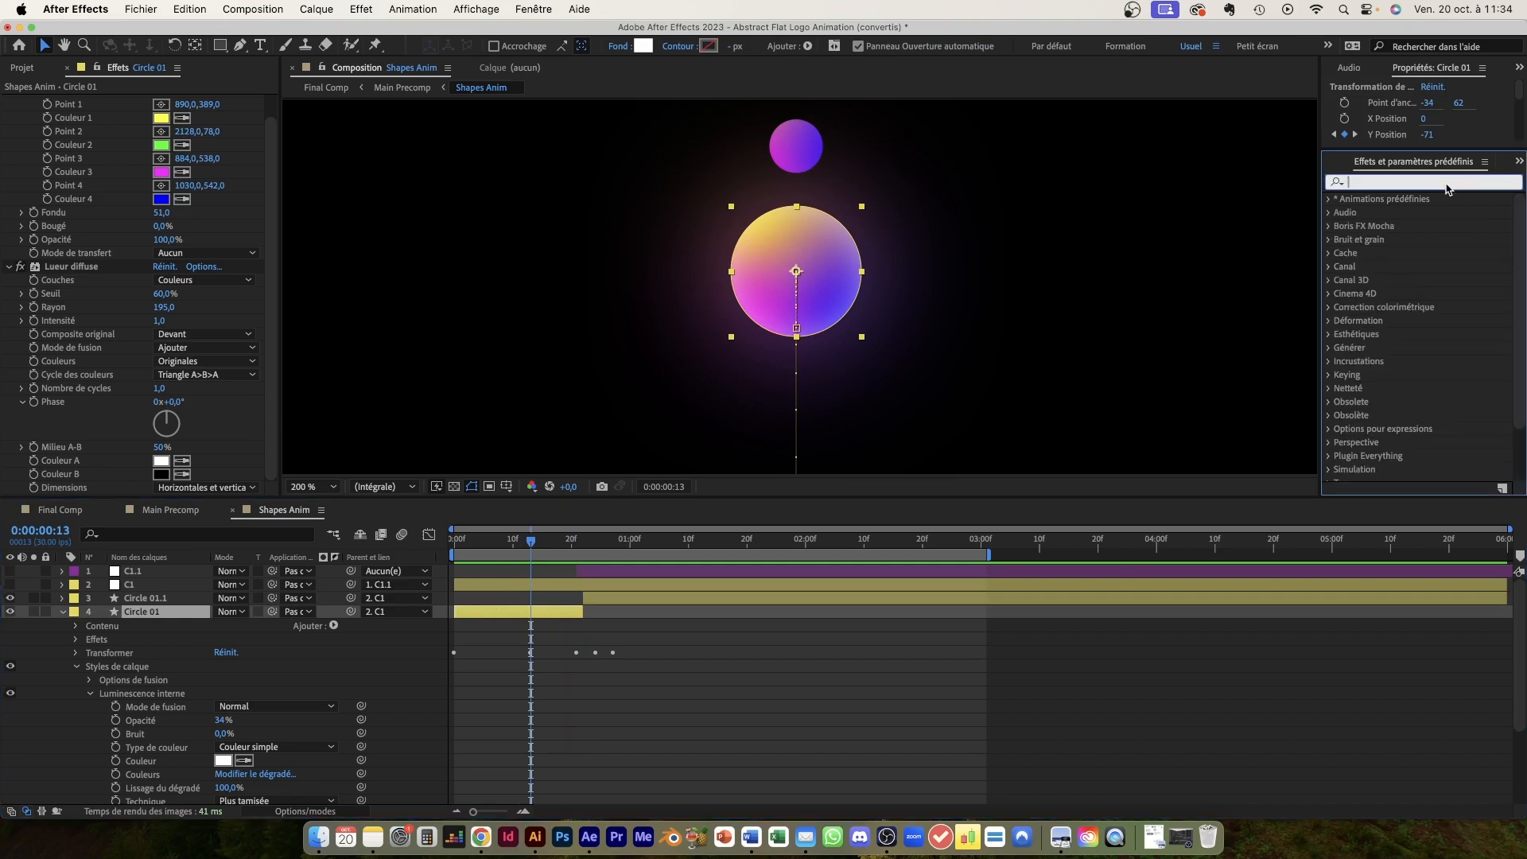
{"action": "type", "text": "echo"}
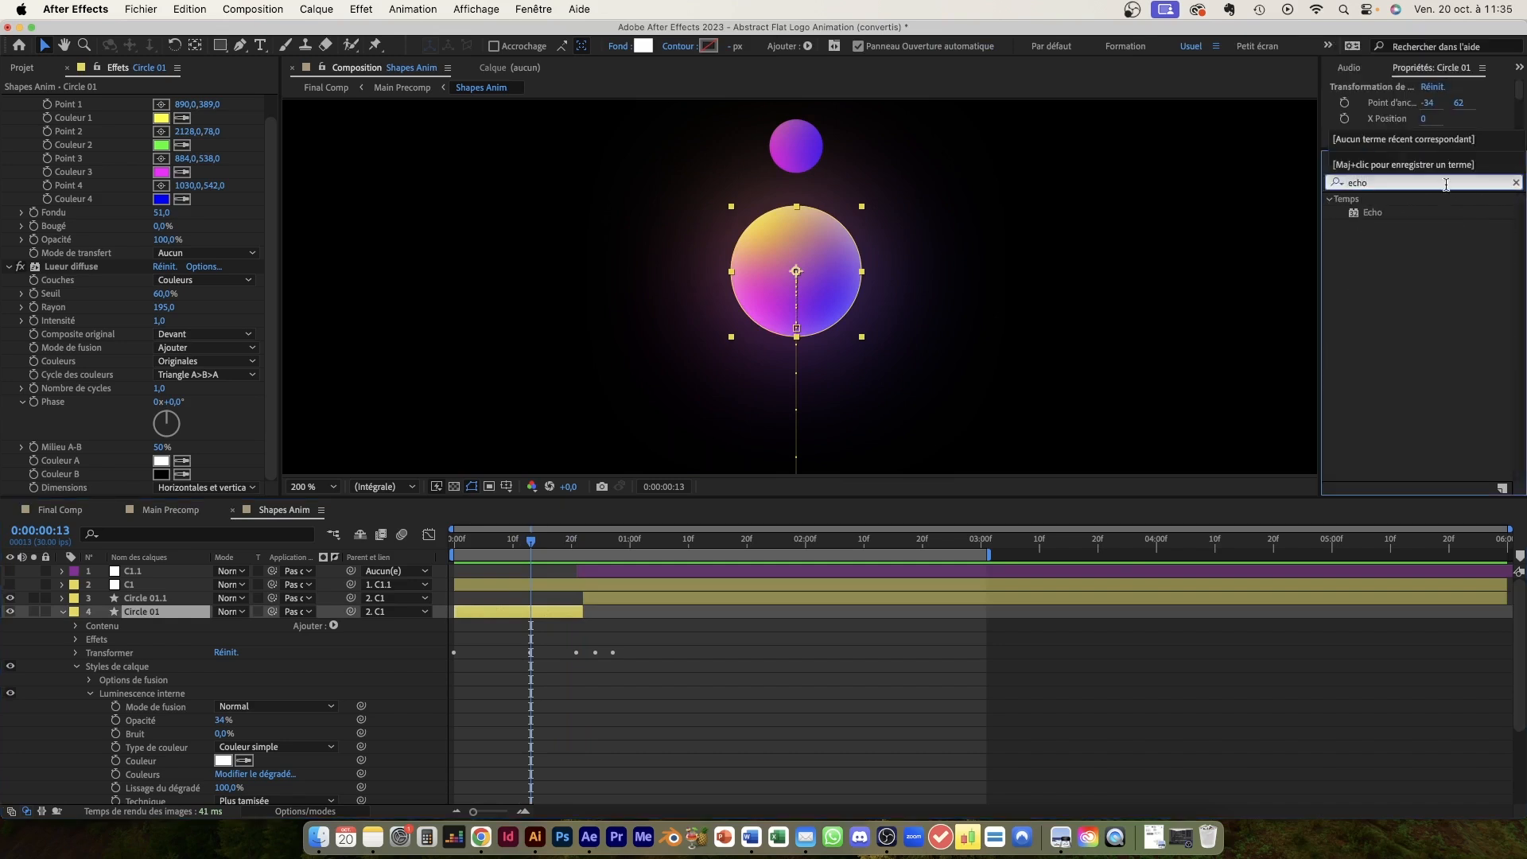
{"action": "double_click", "coordinate": [1373, 213]}
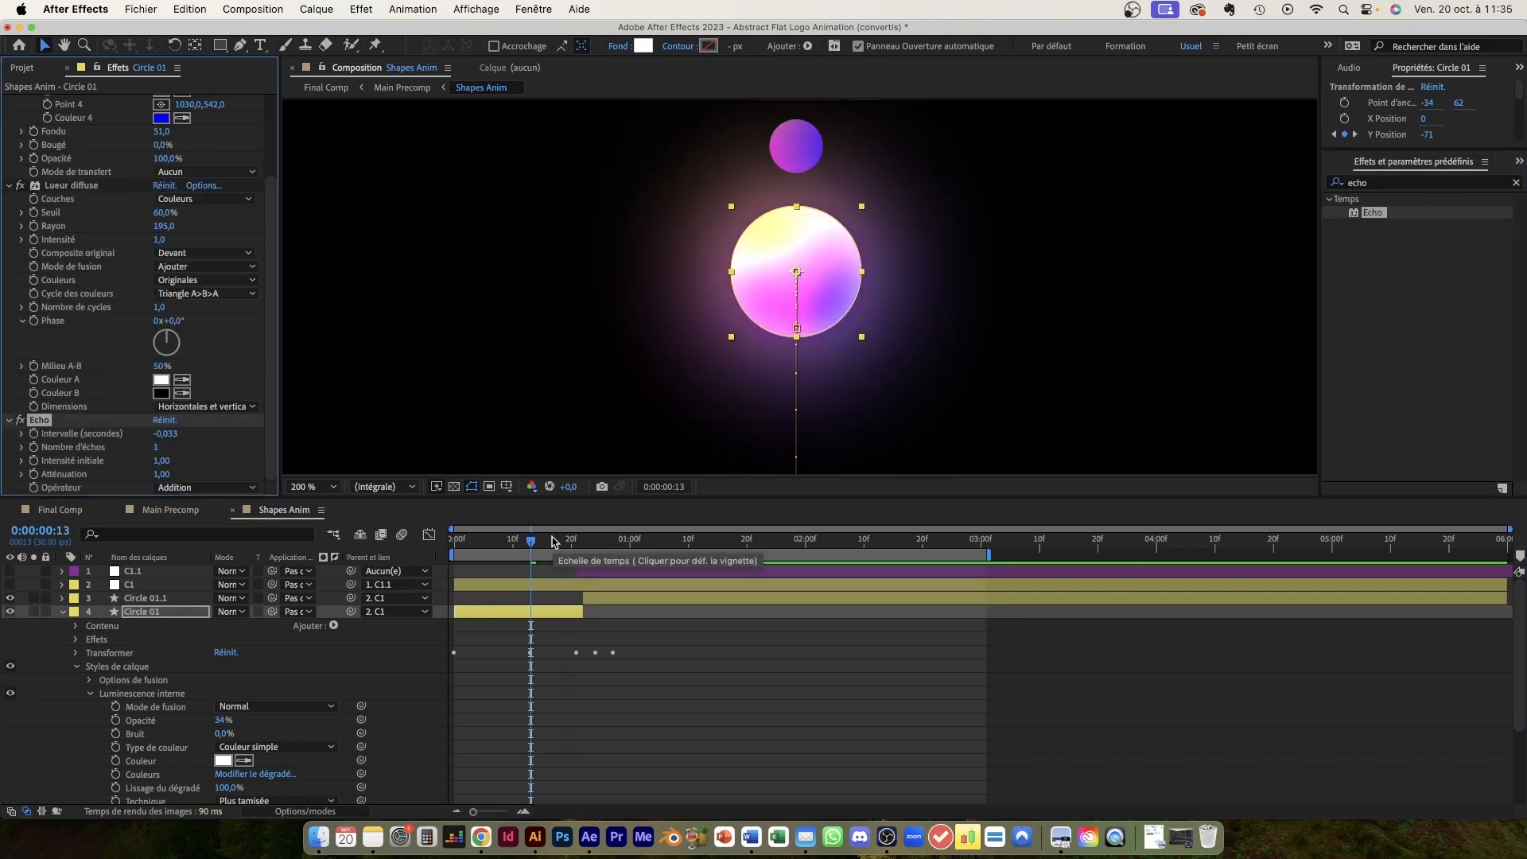
- Move the Echo effect to the start of Circle 01's effect stack, before Dégradé 4 couleurs and Lueur diffuse
{"action": "scroll", "coordinate": [71, 275], "scroll_direction": "up", "scroll_amount": 3}
{"action": "scroll", "coordinate": [72, 274], "scroll_direction": "down", "scroll_amount": 3}
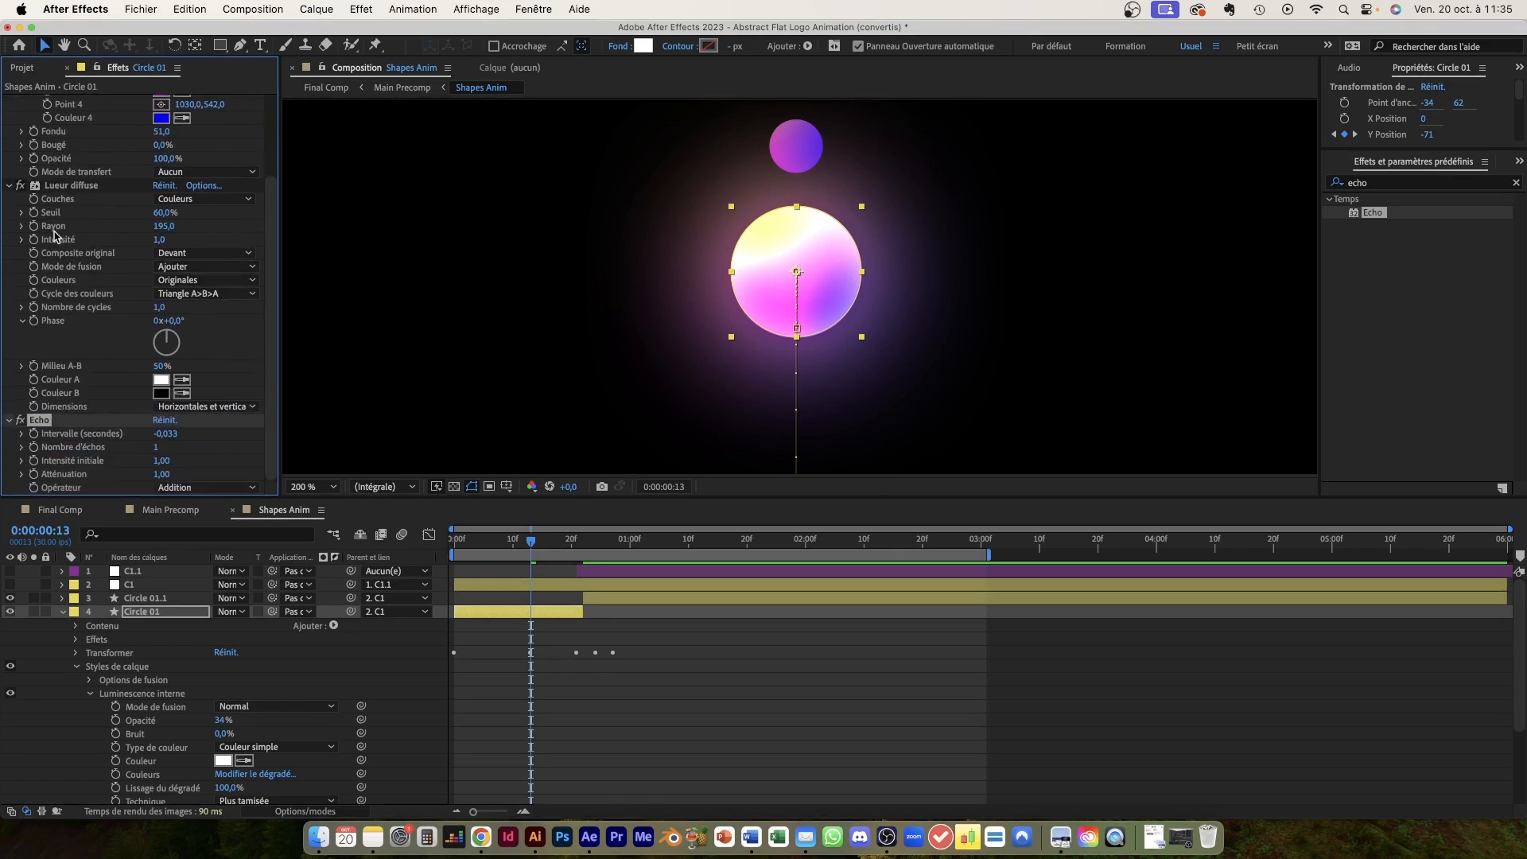
{"action": "scroll", "coordinate": [54, 234], "scroll_direction": "up", "scroll_amount": 4}
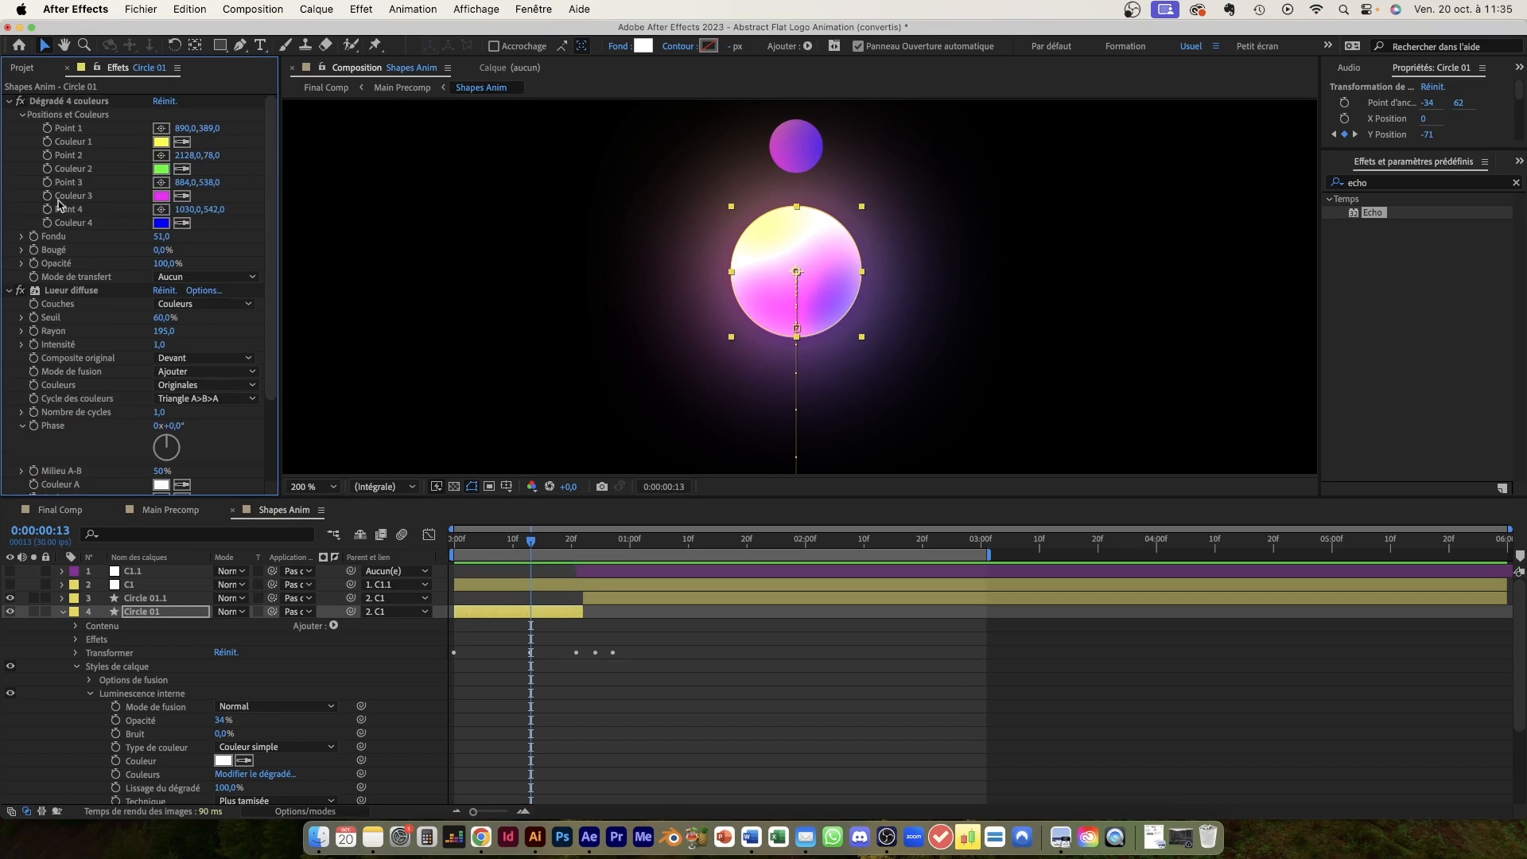
{"action": "scroll", "coordinate": [101, 286], "scroll_direction": "down", "scroll_amount": 4}
{"action": "left_click_drag", "start_coordinate": [43, 422], "coordinate": [63, 180]}
{"action": "scroll", "coordinate": [64, 183], "scroll_direction": "up", "scroll_amount": 4}
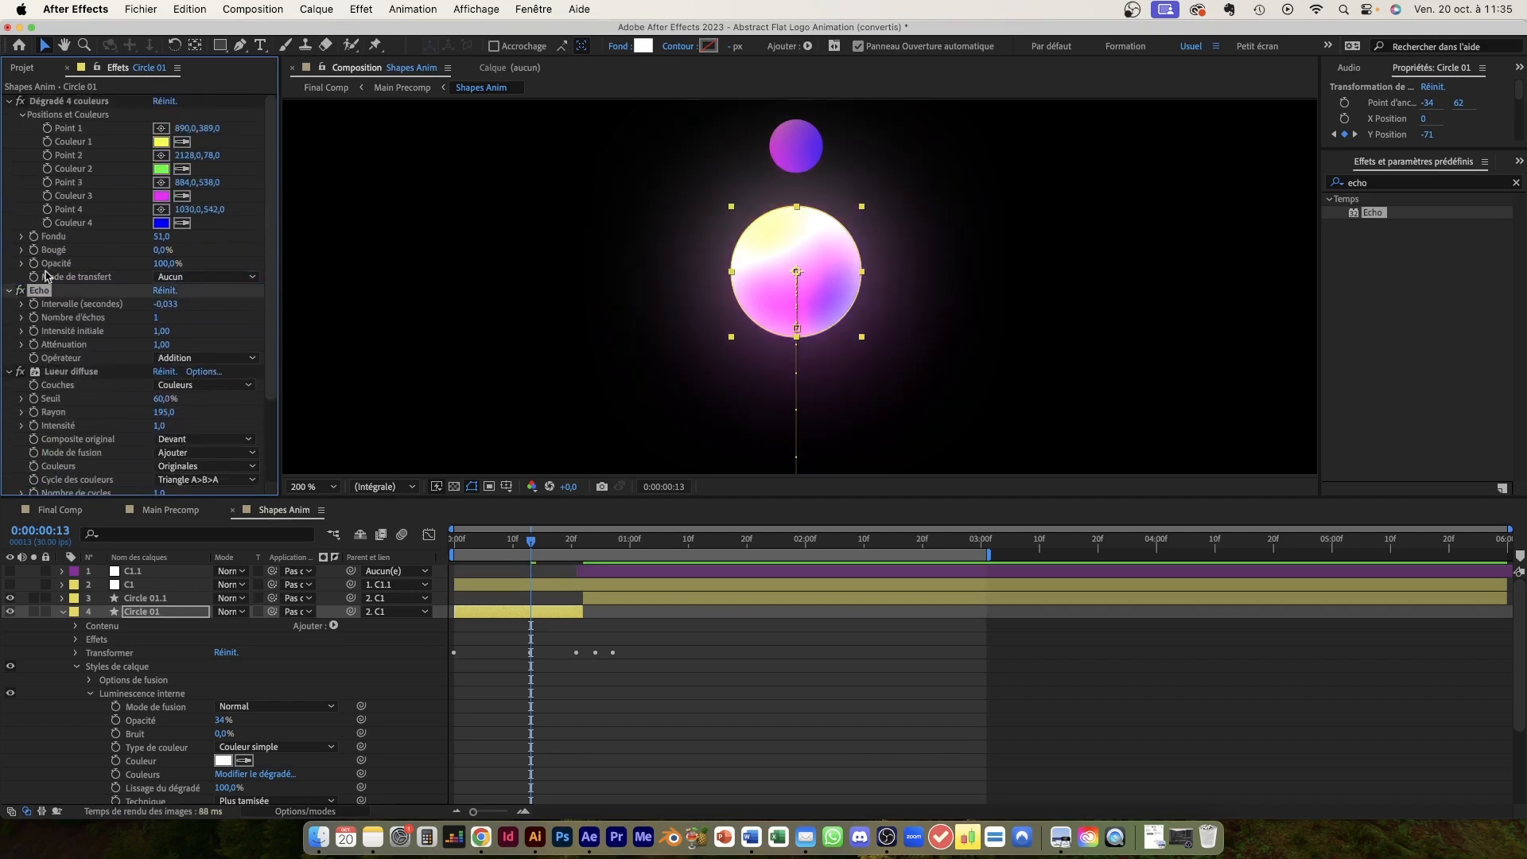
{"action": "left_click_drag", "start_coordinate": [40, 292], "coordinate": [63, 102]}
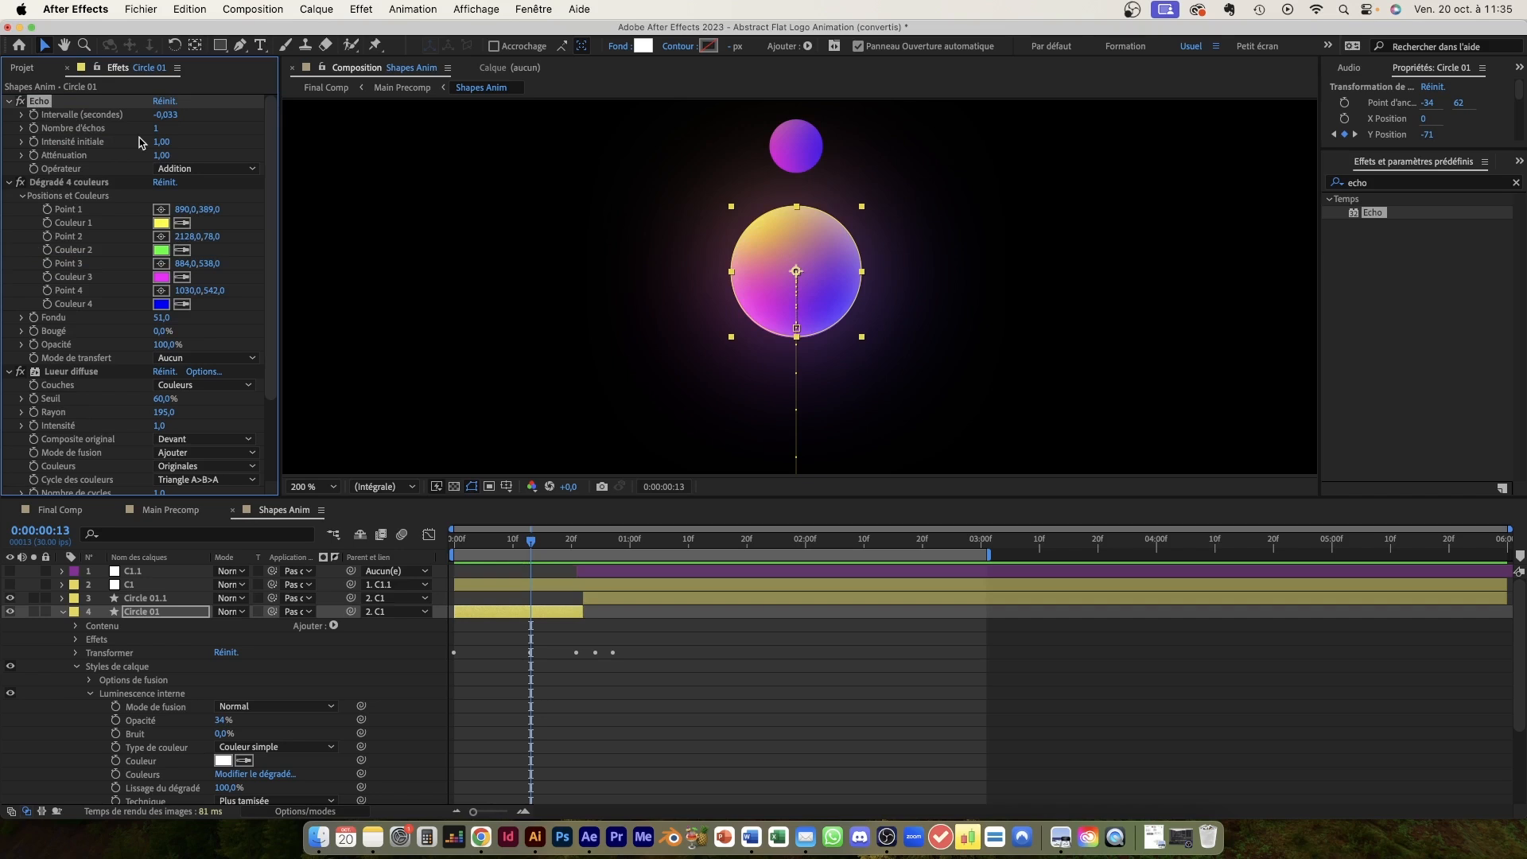
- Move the current time to frame 8 and set Echo's Intervalle (secondes) to -0,005
{"action": "left_click", "coordinate": [527, 541]}
{"action": "left_click_drag", "start_coordinate": [529, 543], "coordinate": [505, 543]}
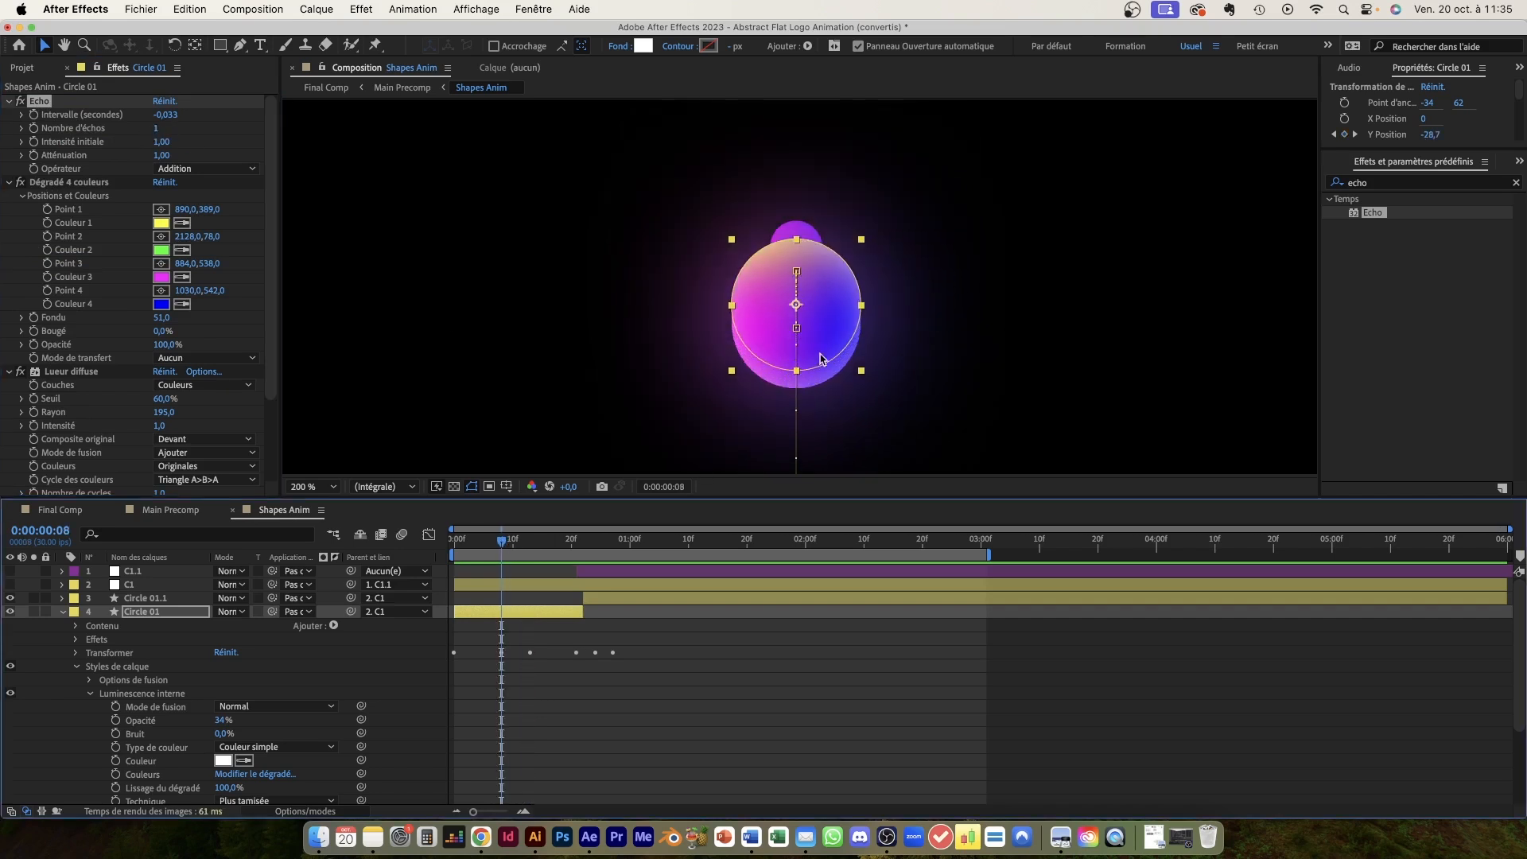
{"action": "left_click", "coordinate": [171, 116]}
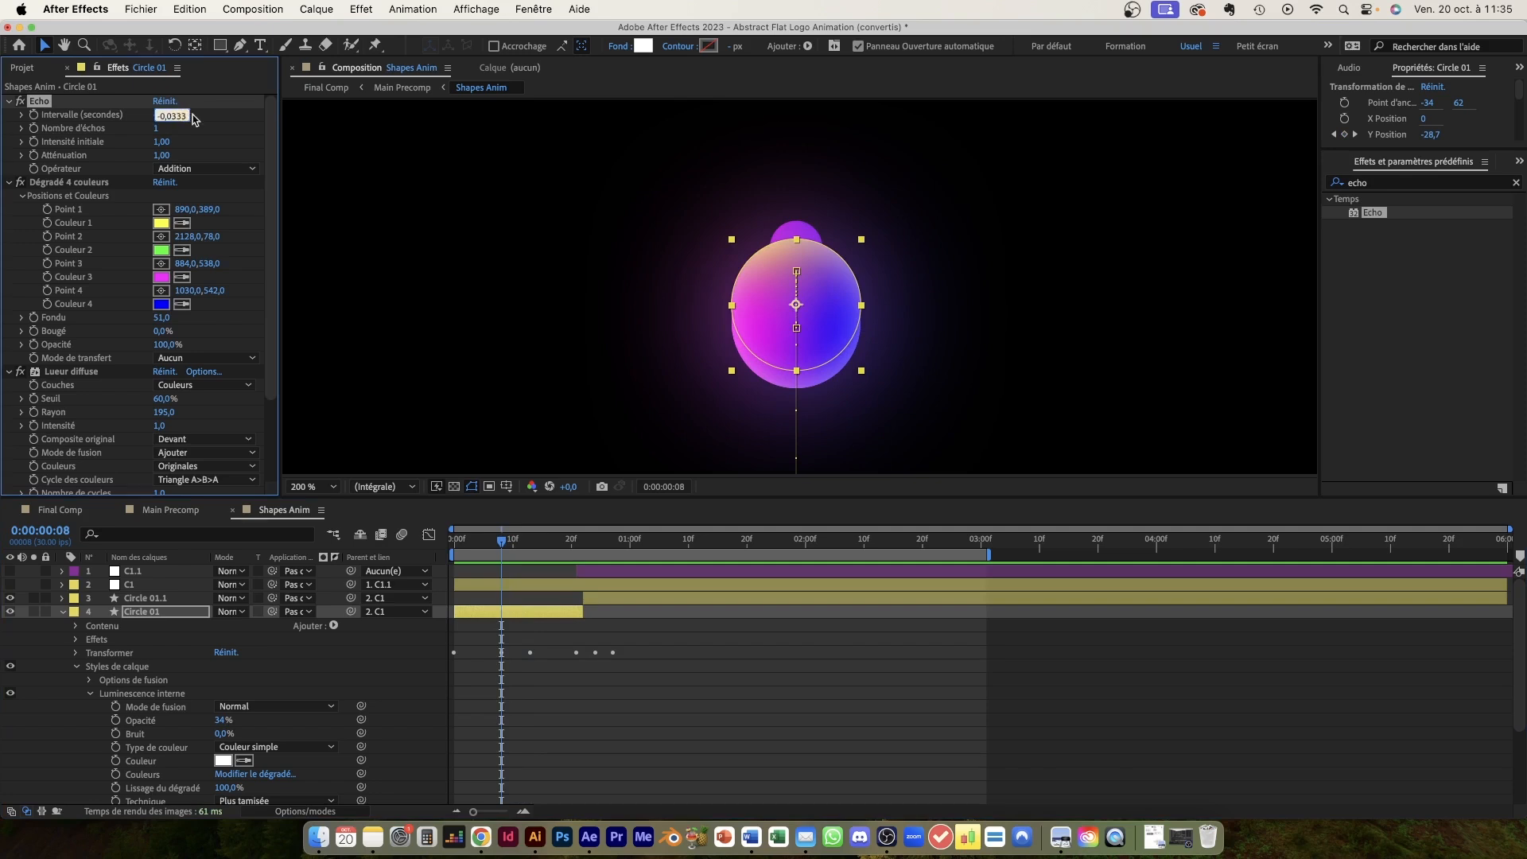
{"action": "type", "text": "-0,005"}
{"action": "key", "text": "Return"}
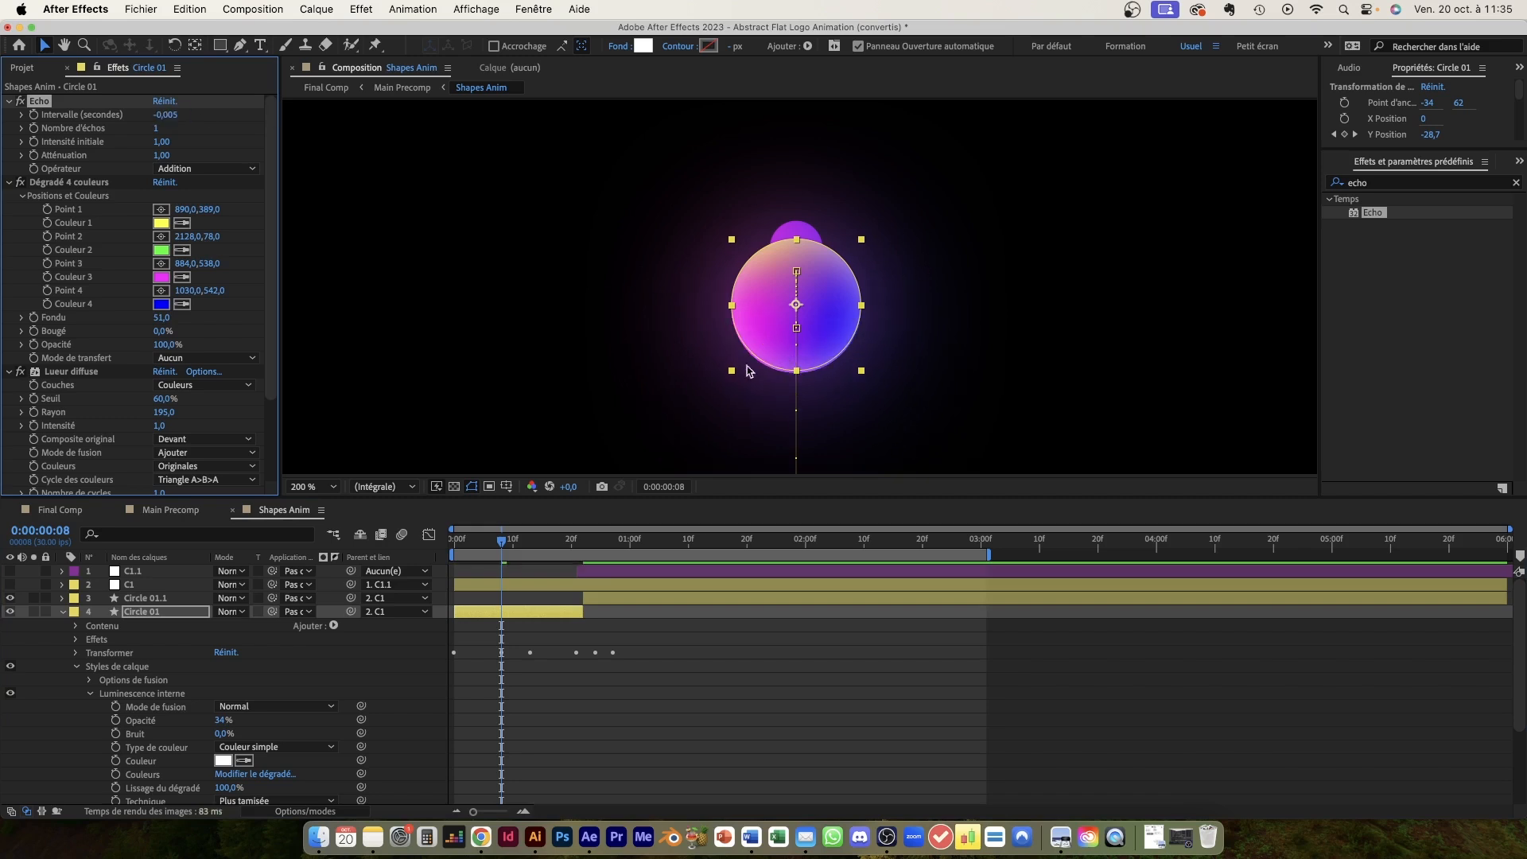
- Set Echo's Nombre d'échos to 7 on Circle 01 and move the current time to frame 12
{"action": "left_click", "coordinate": [158, 130]}
{"action": "key", "text": "Up"}
{"action": "key", "text": "Up"}
{"action": "key", "text": "Up"}
{"action": "key", "text": "Up"}
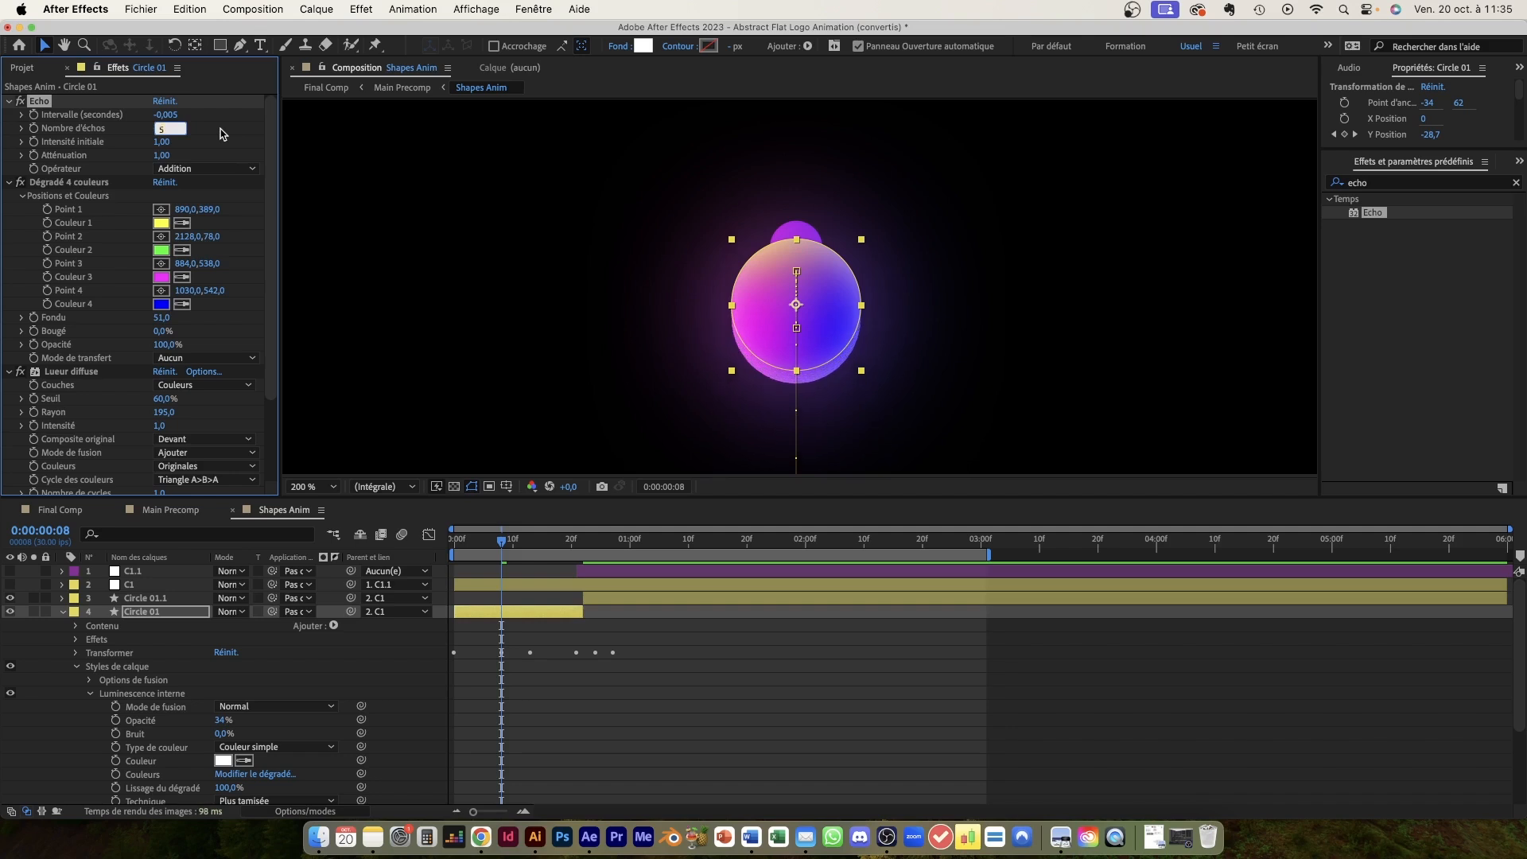
{"action": "key", "text": "Up"}
{"action": "key", "text": "Up"}
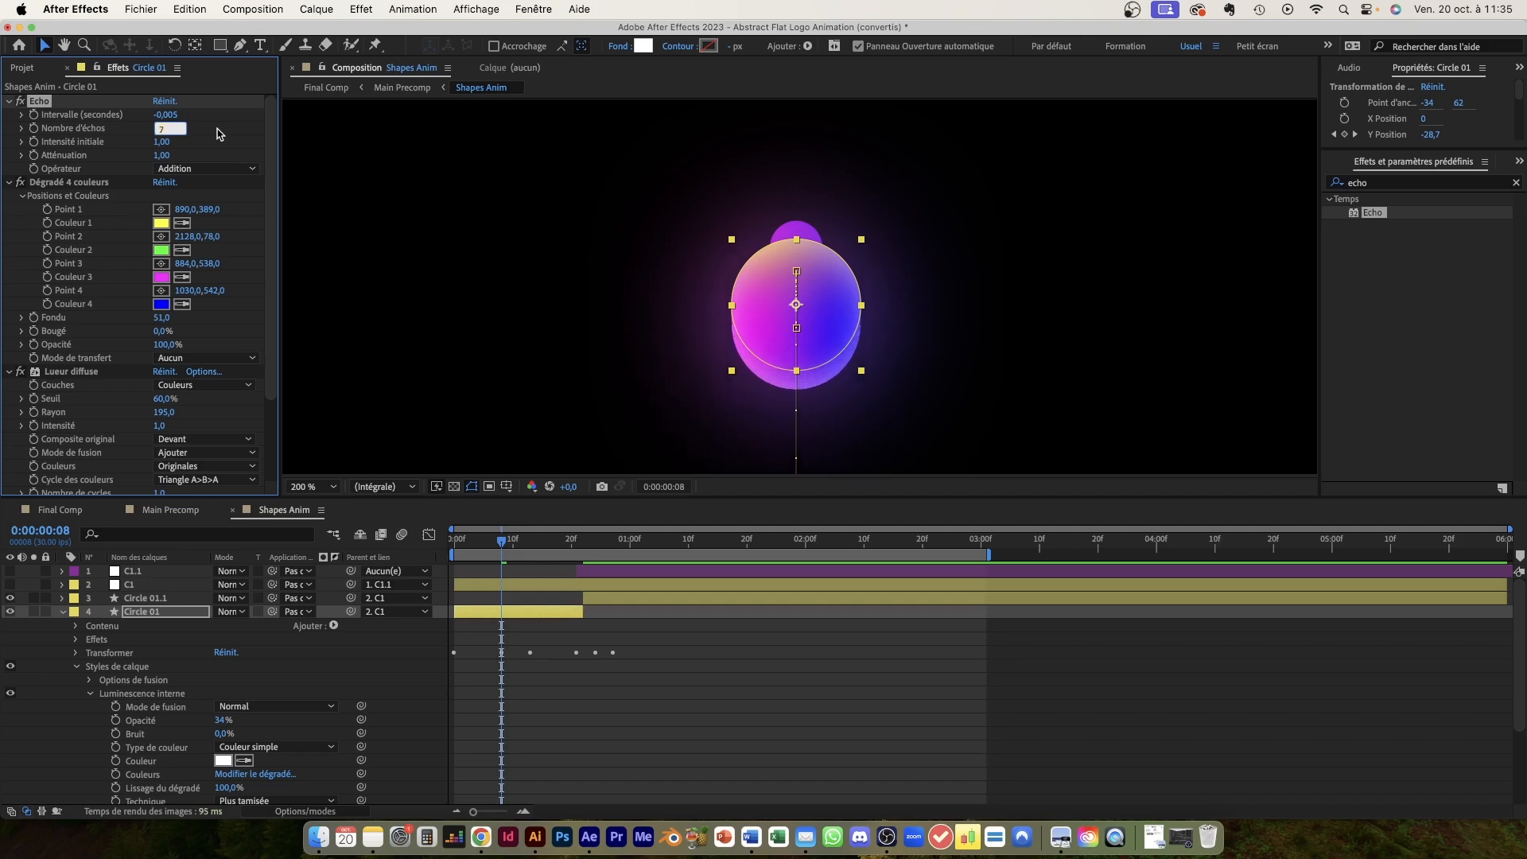
{"action": "left_click", "coordinate": [548, 636]}
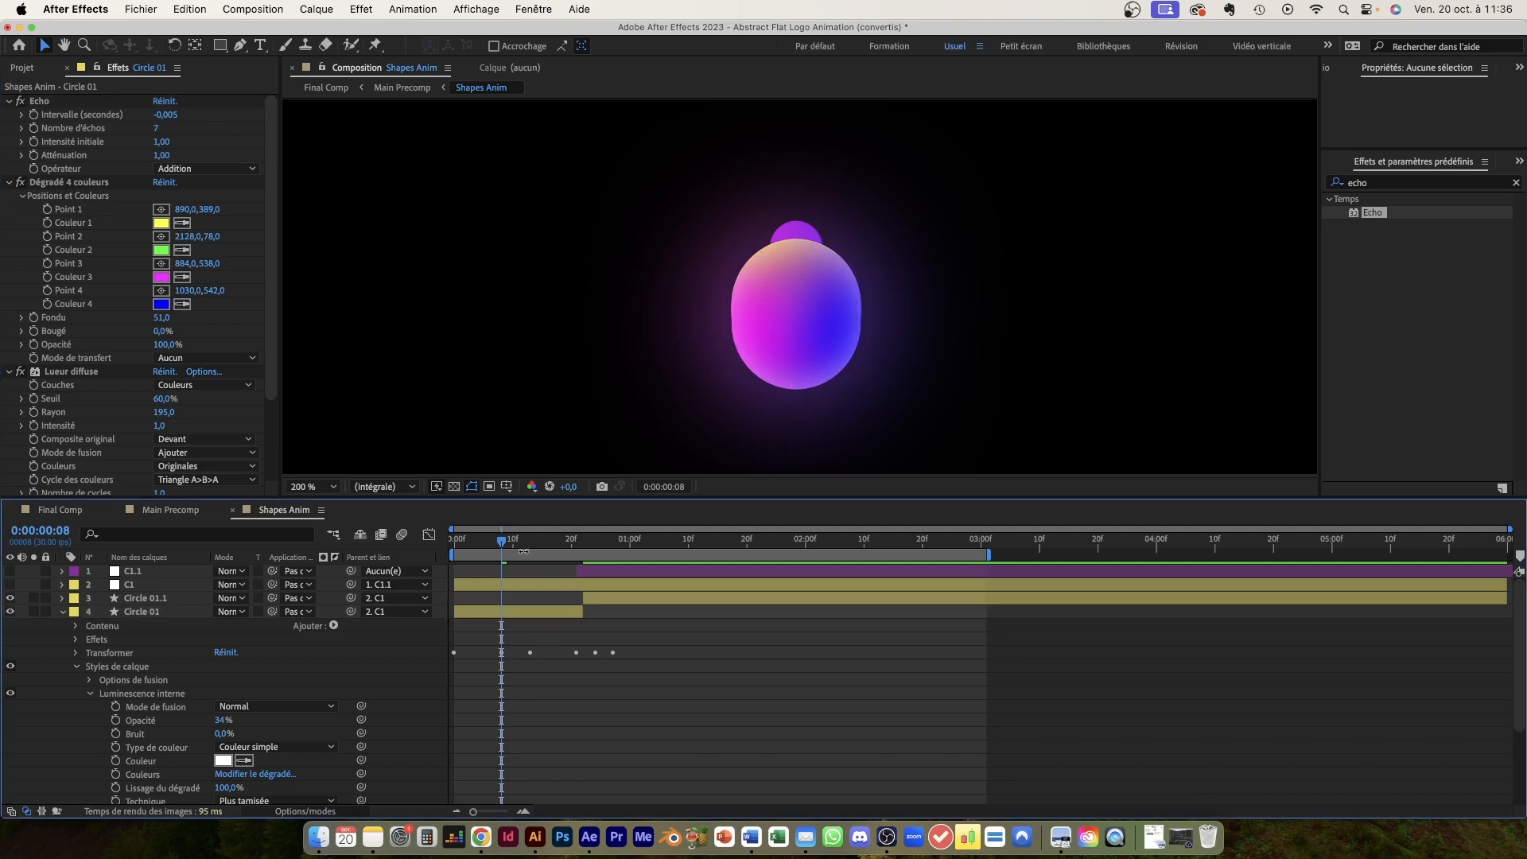
{"action": "mouse_move", "coordinate": [502, 542]}
{"action": "left_mouse_down"}
{"action": "mouse_move", "coordinate": [477, 543]}
{"action": "mouse_move", "coordinate": [646, 545]}
{"action": "mouse_move", "coordinate": [454, 544]}
{"action": "mouse_move", "coordinate": [633, 544]}
{"action": "mouse_move", "coordinate": [487, 547]}
{"action": "mouse_move", "coordinate": [524, 545]}
{"action": "left_mouse_up"}
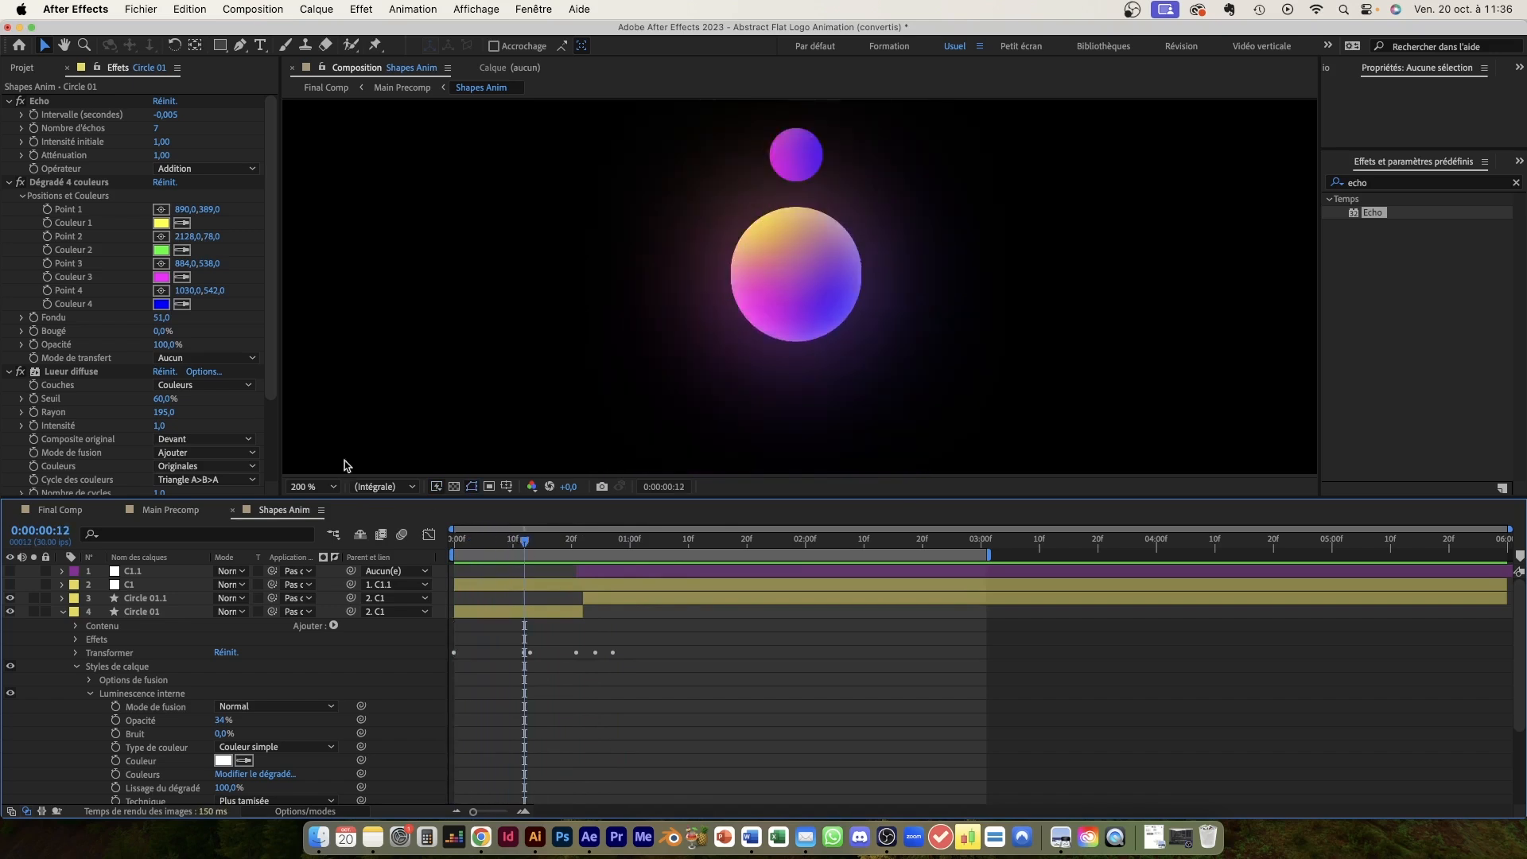
- Copy Circle 01's Echo effect to Circle 02 and place it before Dégradé 4 couleurs
{"action": "left_click", "coordinate": [41, 102]}
{"action": "key", "text": "super+v"}
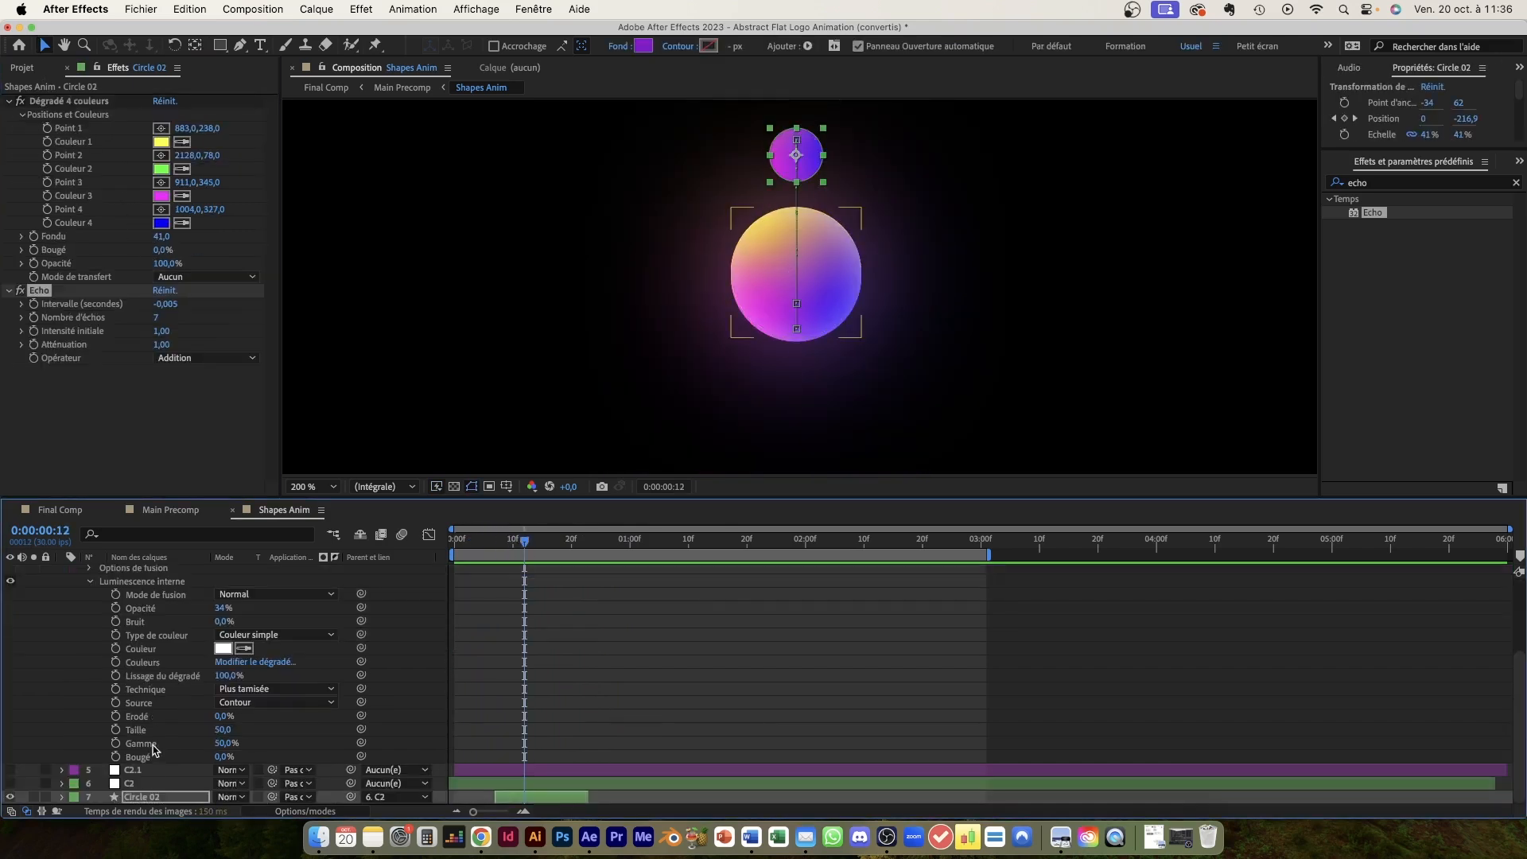
{"action": "left_click_drag", "start_coordinate": [40, 290], "coordinate": [58, 102]}
- Copy Circle 01's Lueur diffuse effect to Circle 02 and move the current time to frame 11
{"action": "scroll", "coordinate": [137, 604], "scroll_direction": "up", "scroll_amount": 10}
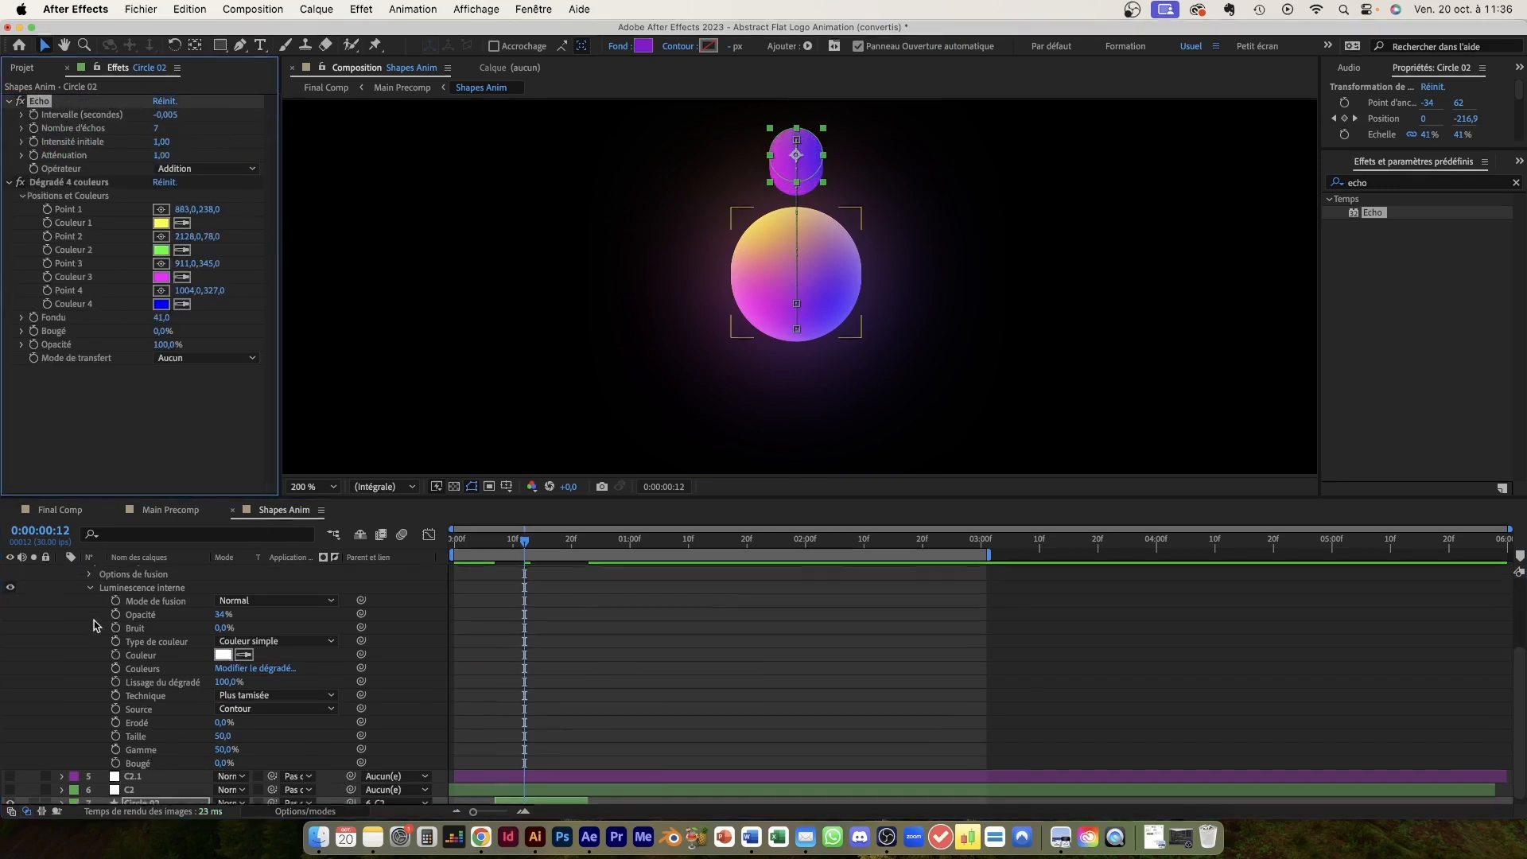
{"action": "left_click", "coordinate": [138, 608]}
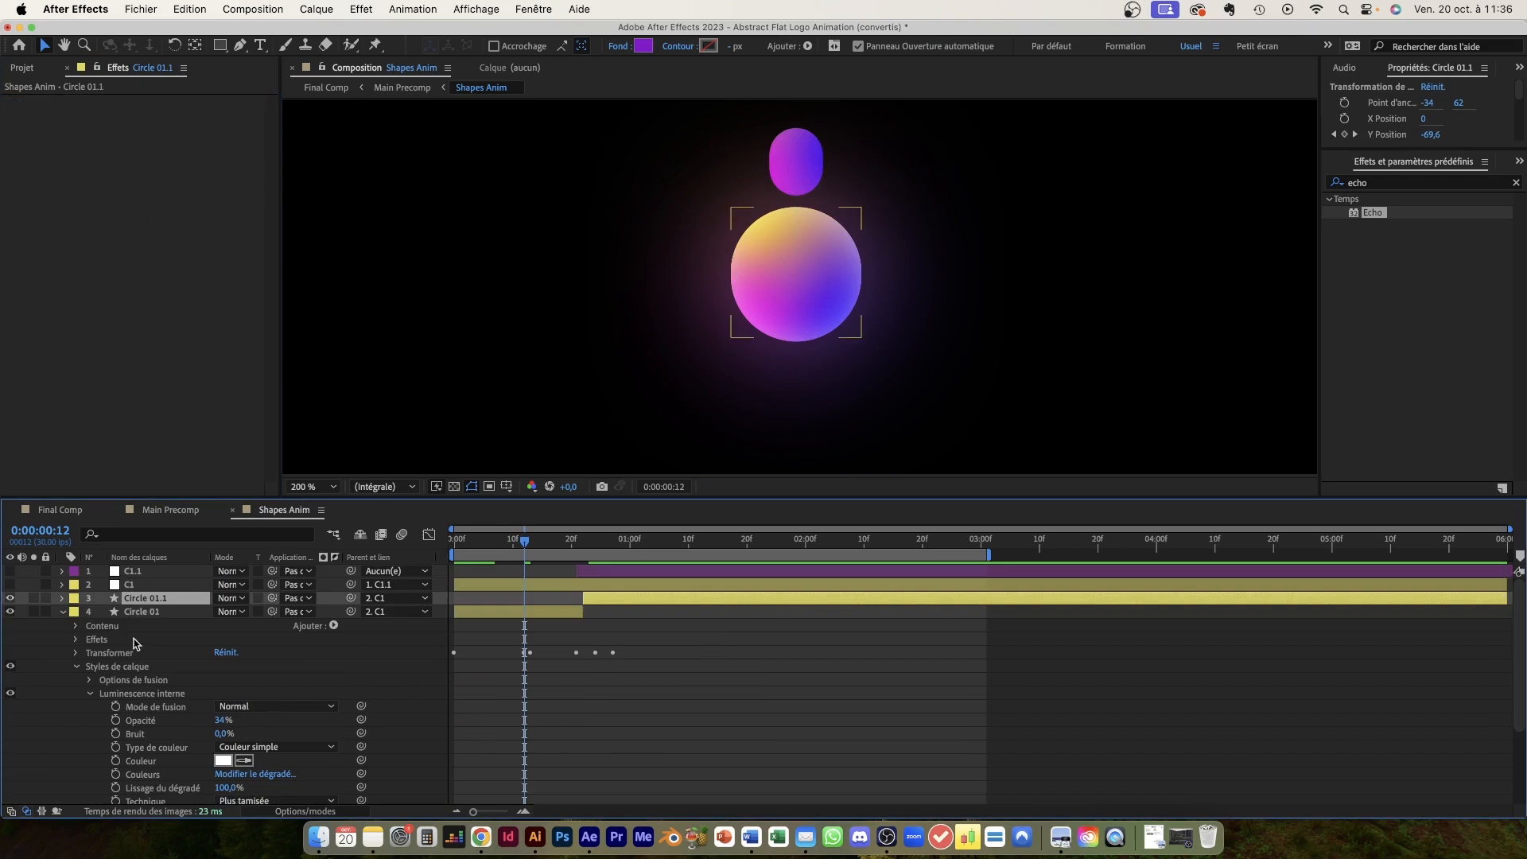
{"action": "scroll", "coordinate": [132, 715], "scroll_direction": "down", "scroll_amount": 5}
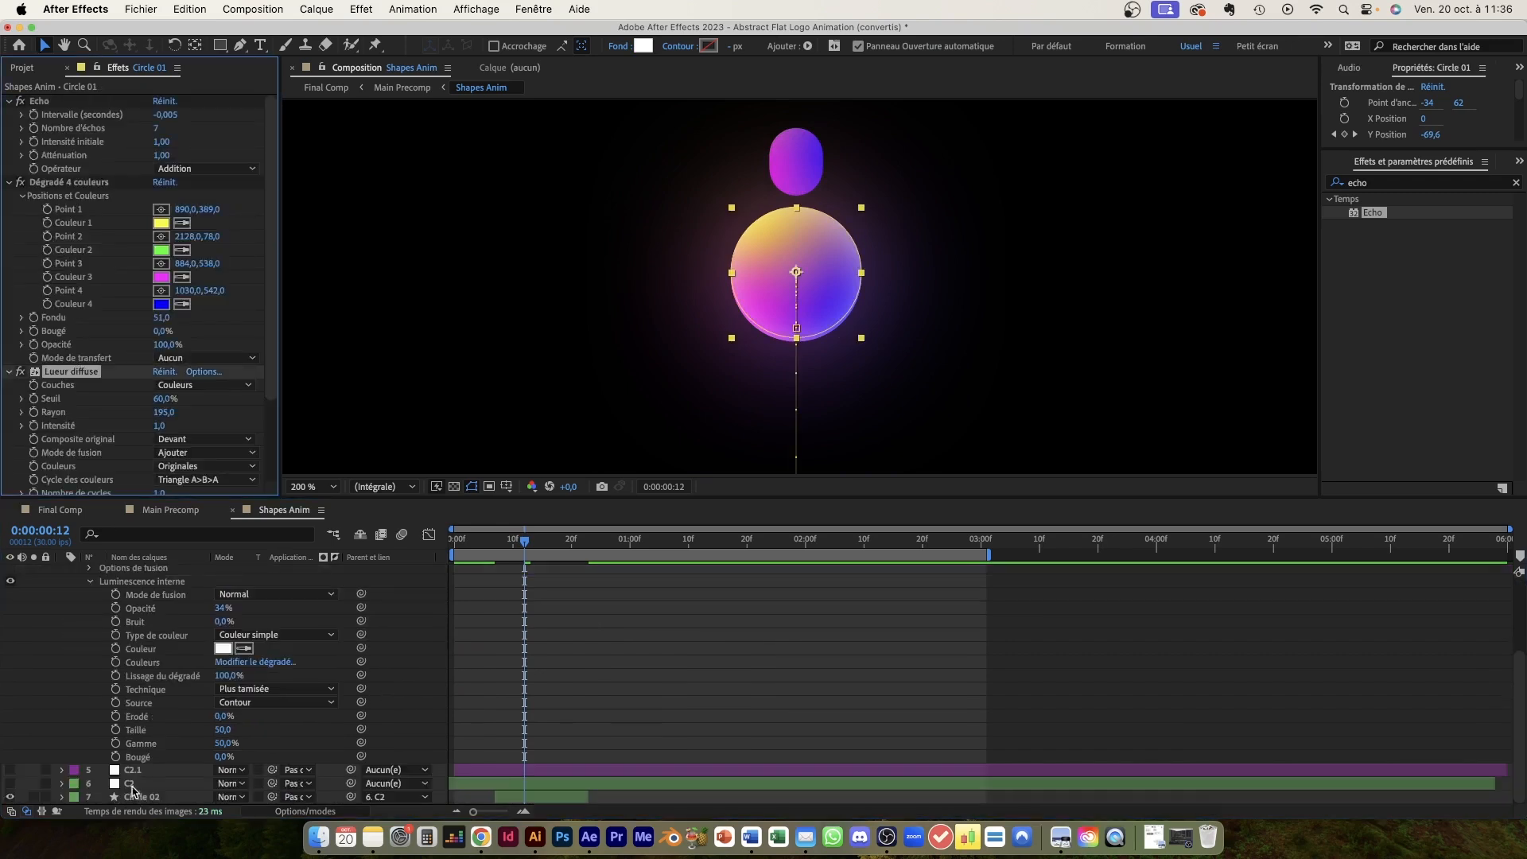
{"action": "left_click", "coordinate": [133, 796]}
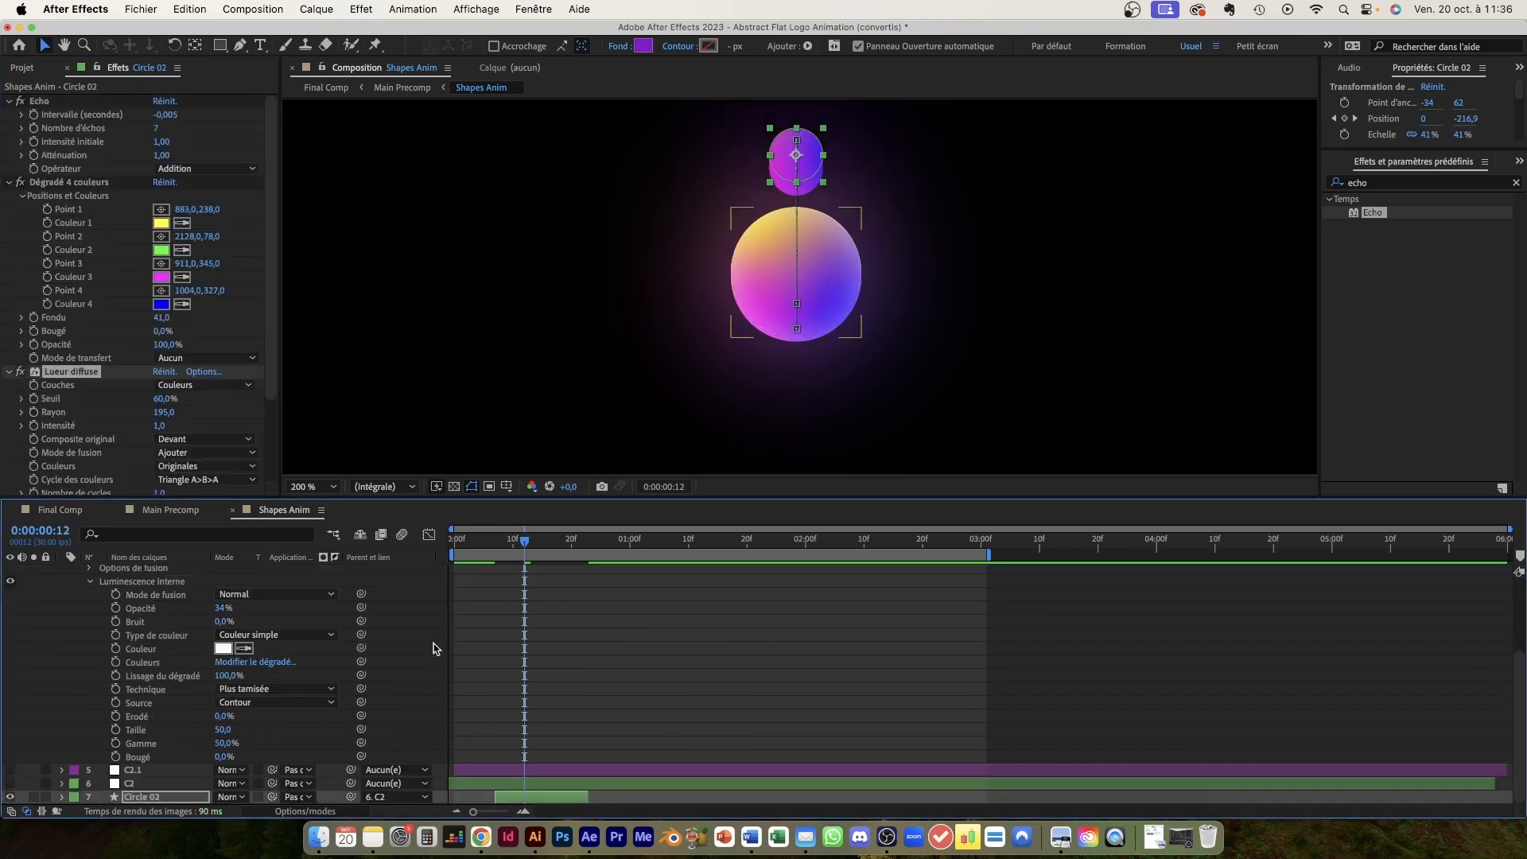
{"action": "left_click", "coordinate": [538, 585]}
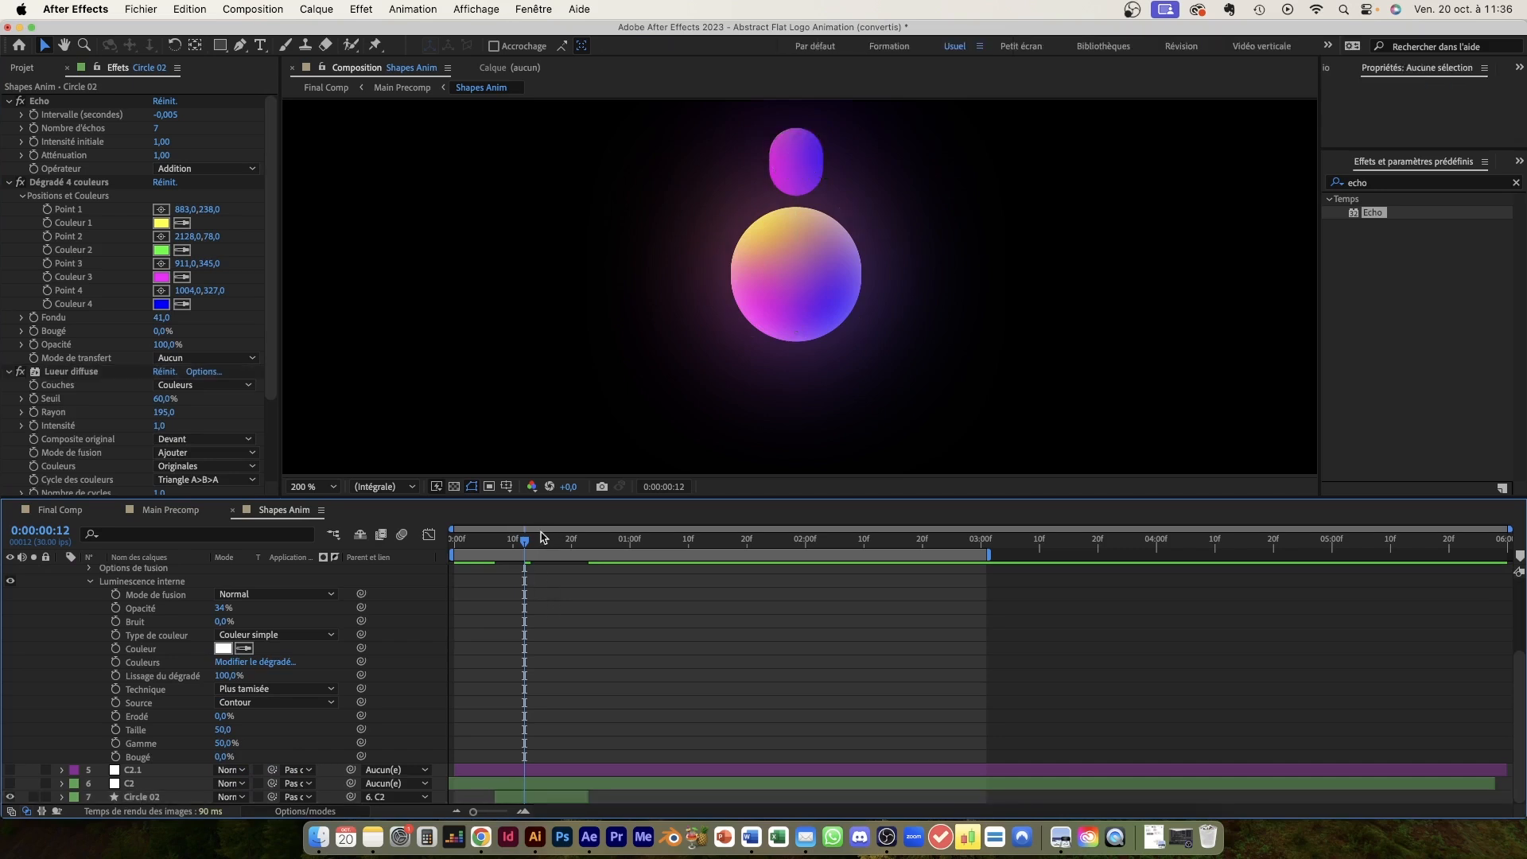
{"action": "mouse_move", "coordinate": [522, 540]}
{"action": "left_mouse_down"}
{"action": "mouse_move", "coordinate": [472, 544]}
{"action": "mouse_move", "coordinate": [624, 533]}
{"action": "mouse_move", "coordinate": [454, 533]}
{"action": "mouse_move", "coordinate": [586, 541]}
{"action": "mouse_move", "coordinate": [525, 545]}
{"action": "left_mouse_up"}
{"action": "left_click_drag", "start_coordinate": [525, 544], "coordinate": [519, 543]}
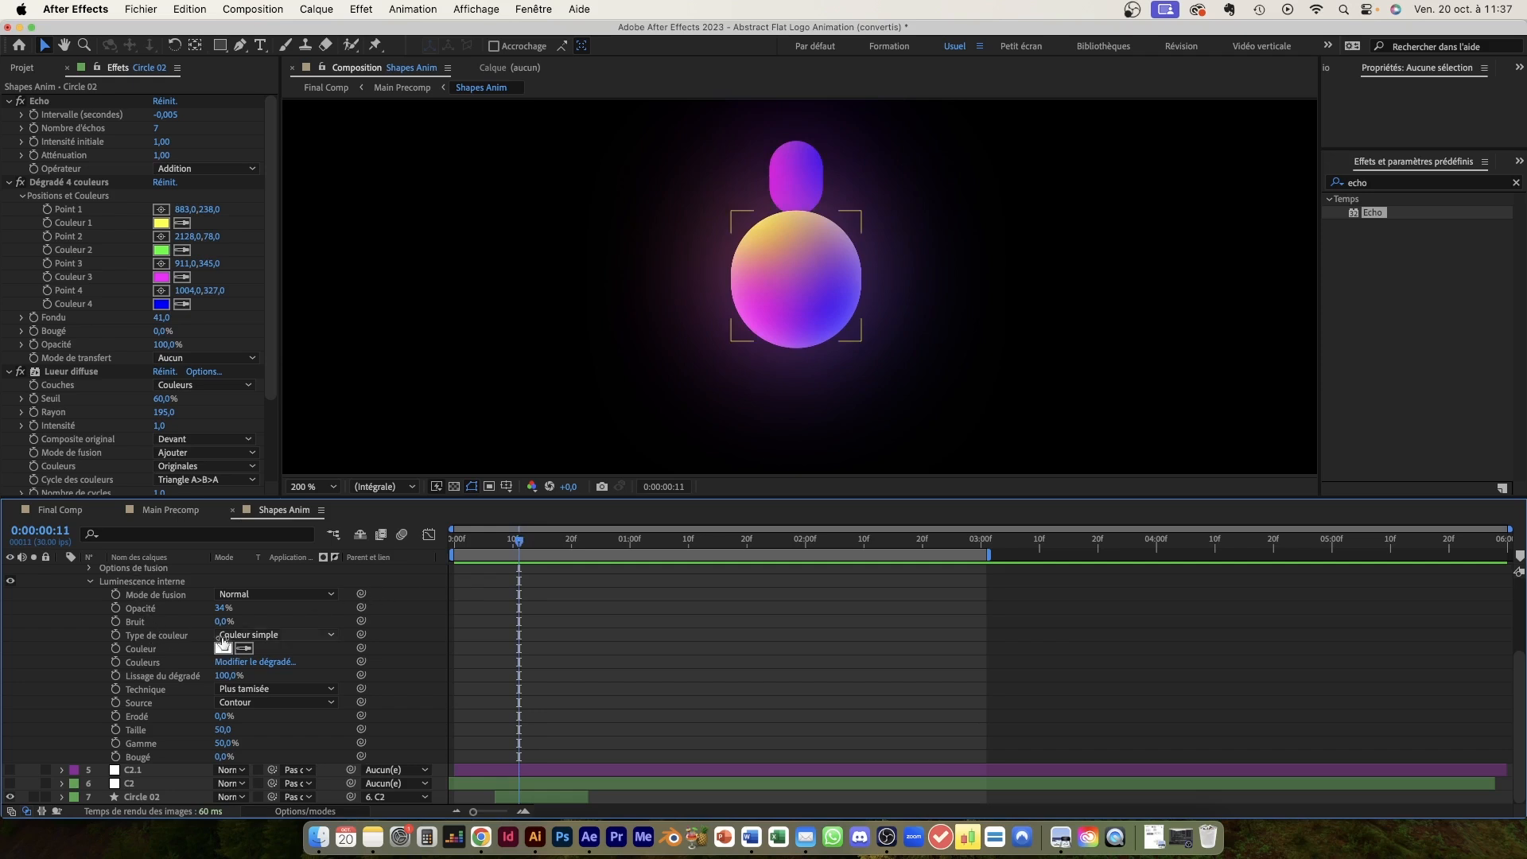
- Try a Bruit of 25% in Circle 01's Luminescence interne layer style and undo the change
{"action": "left_click_drag", "start_coordinate": [221, 621], "coordinate": [241, 621]}
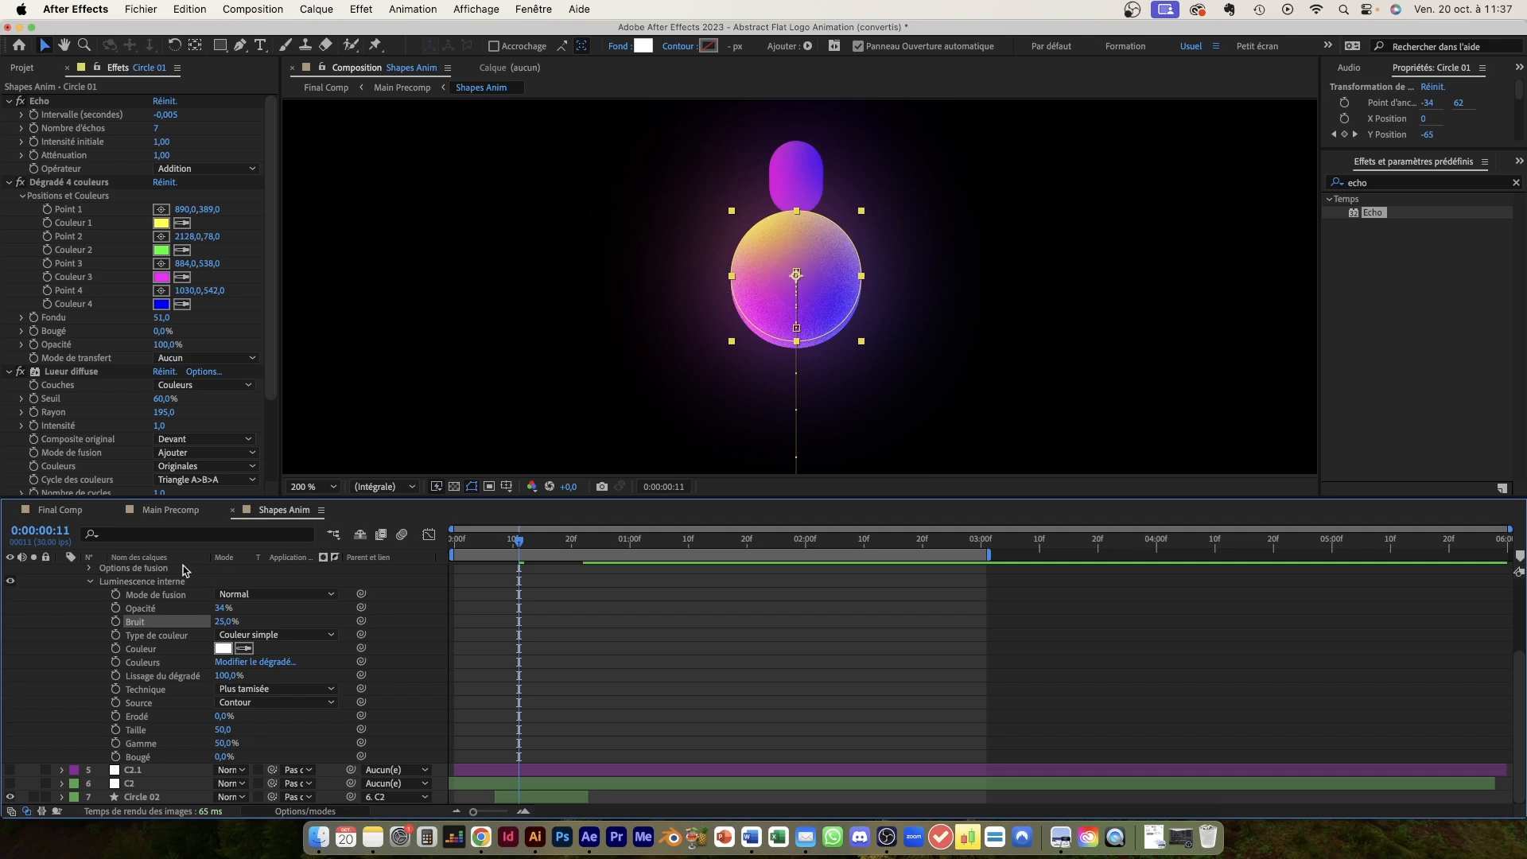
{"action": "key", "text": "super+z"}
- Add a new adjustment layer (Calque d'effets) to the Shapes Anim composition
{"action": "scroll", "coordinate": [617, 604], "scroll_direction": "up", "scroll_amount": 5}
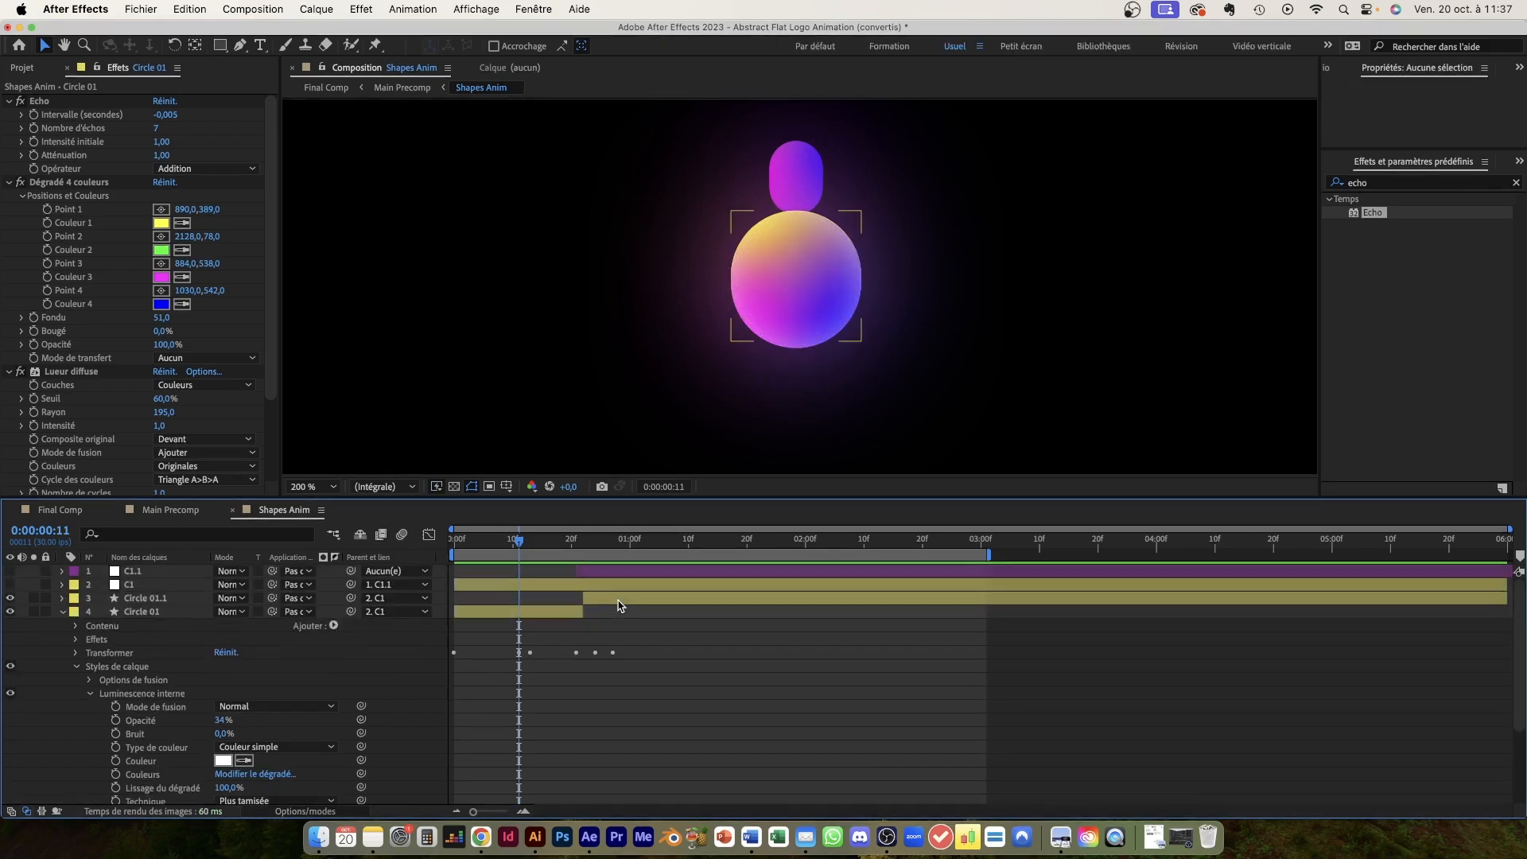
{"action": "right_click", "coordinate": [582, 633]}
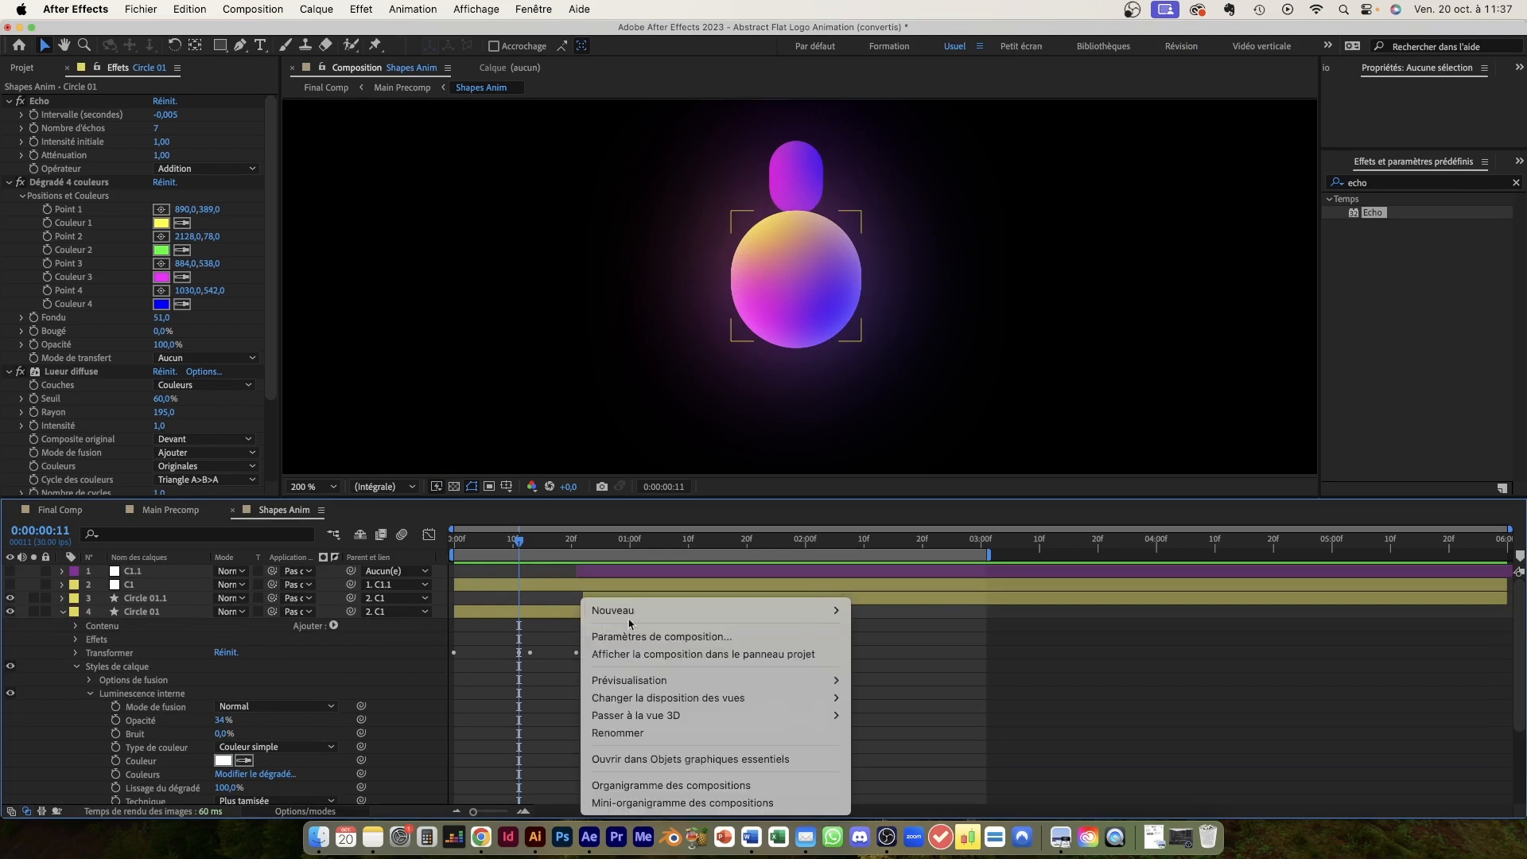
{"action": "mouse_move", "coordinate": [636, 610]}
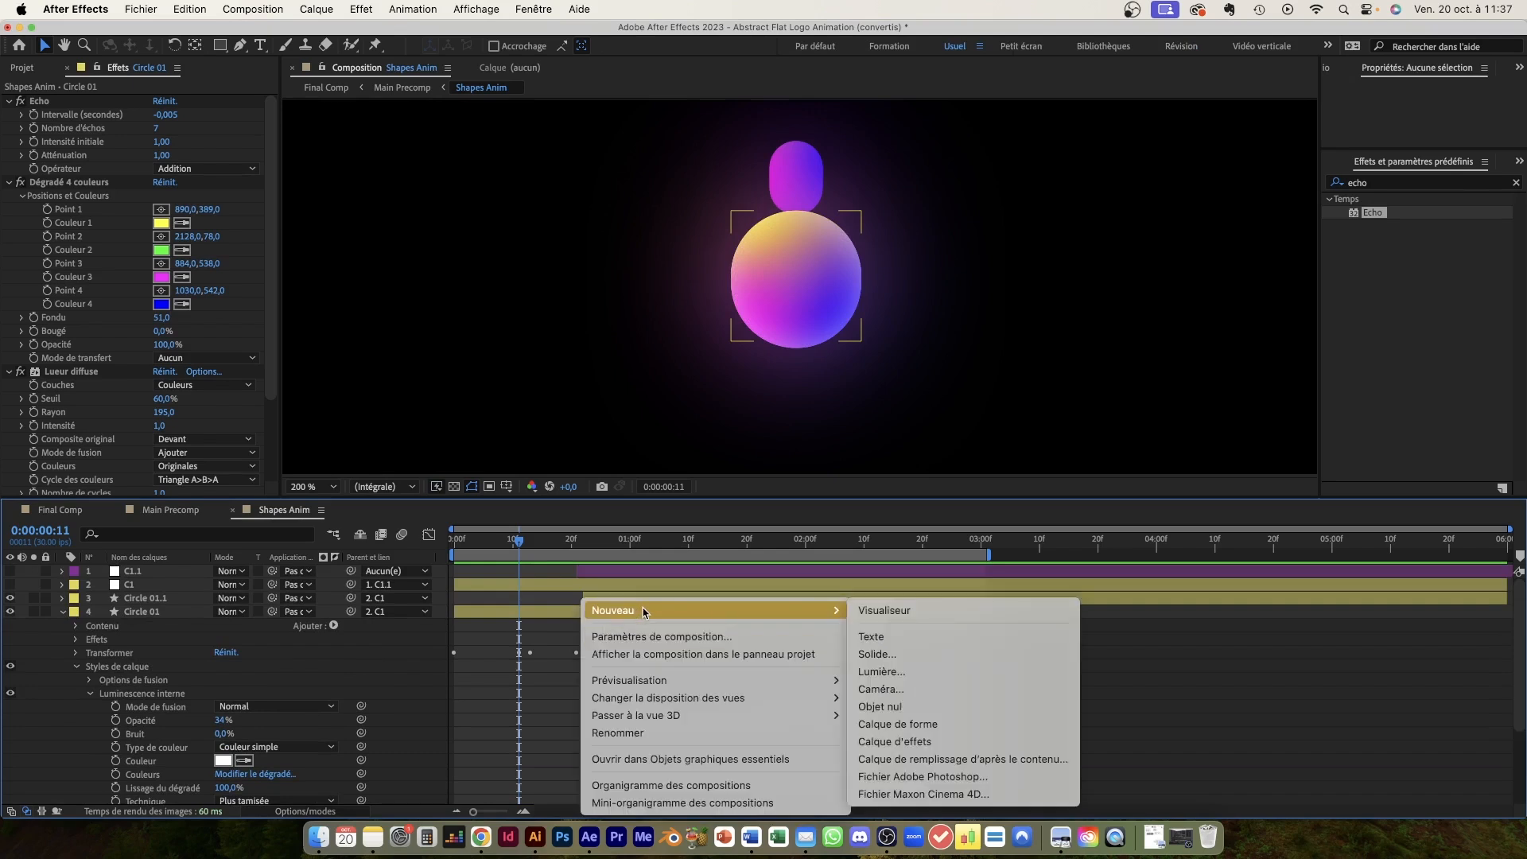
{"action": "left_click", "coordinate": [939, 742]}
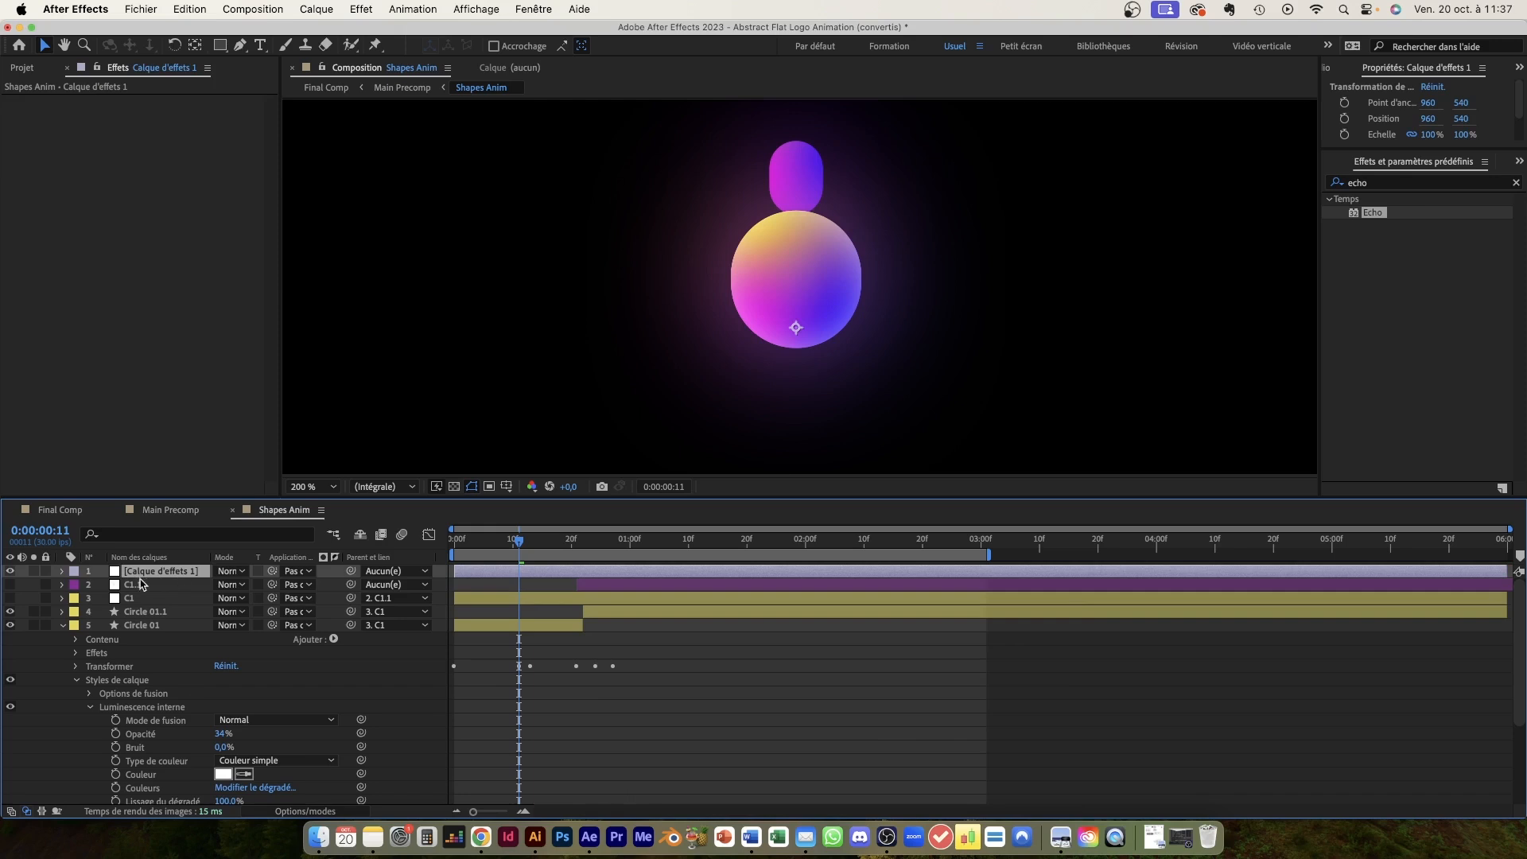
- Search the effects for "grain" and apply Ajout de grain to the adjustment layer
{"action": "left_click", "coordinate": [1516, 182]}
{"action": "type", "text": "grain"}
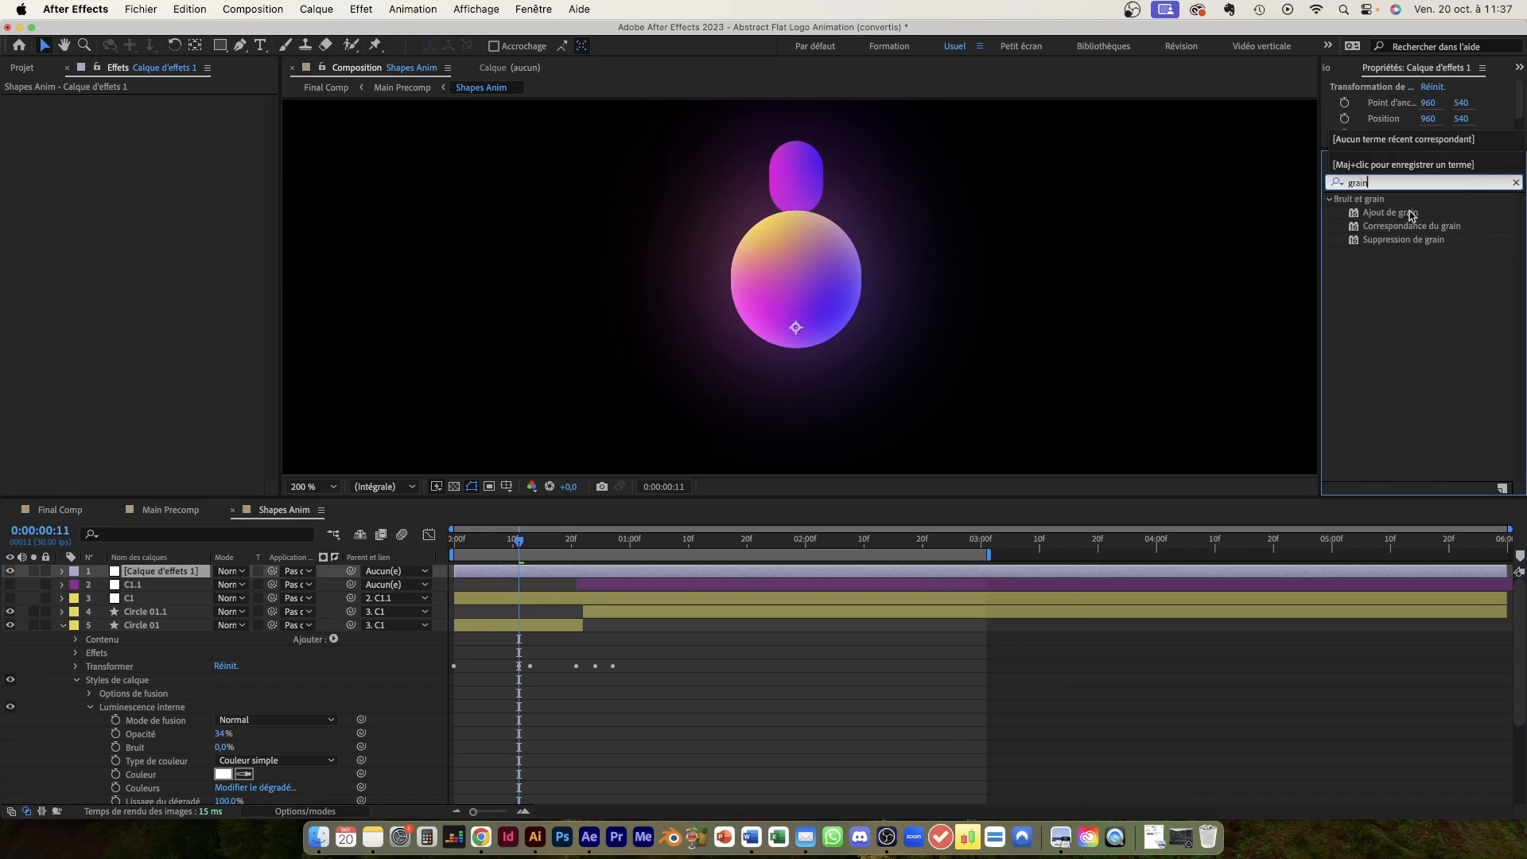
{"action": "double_click", "coordinate": [1380, 213]}
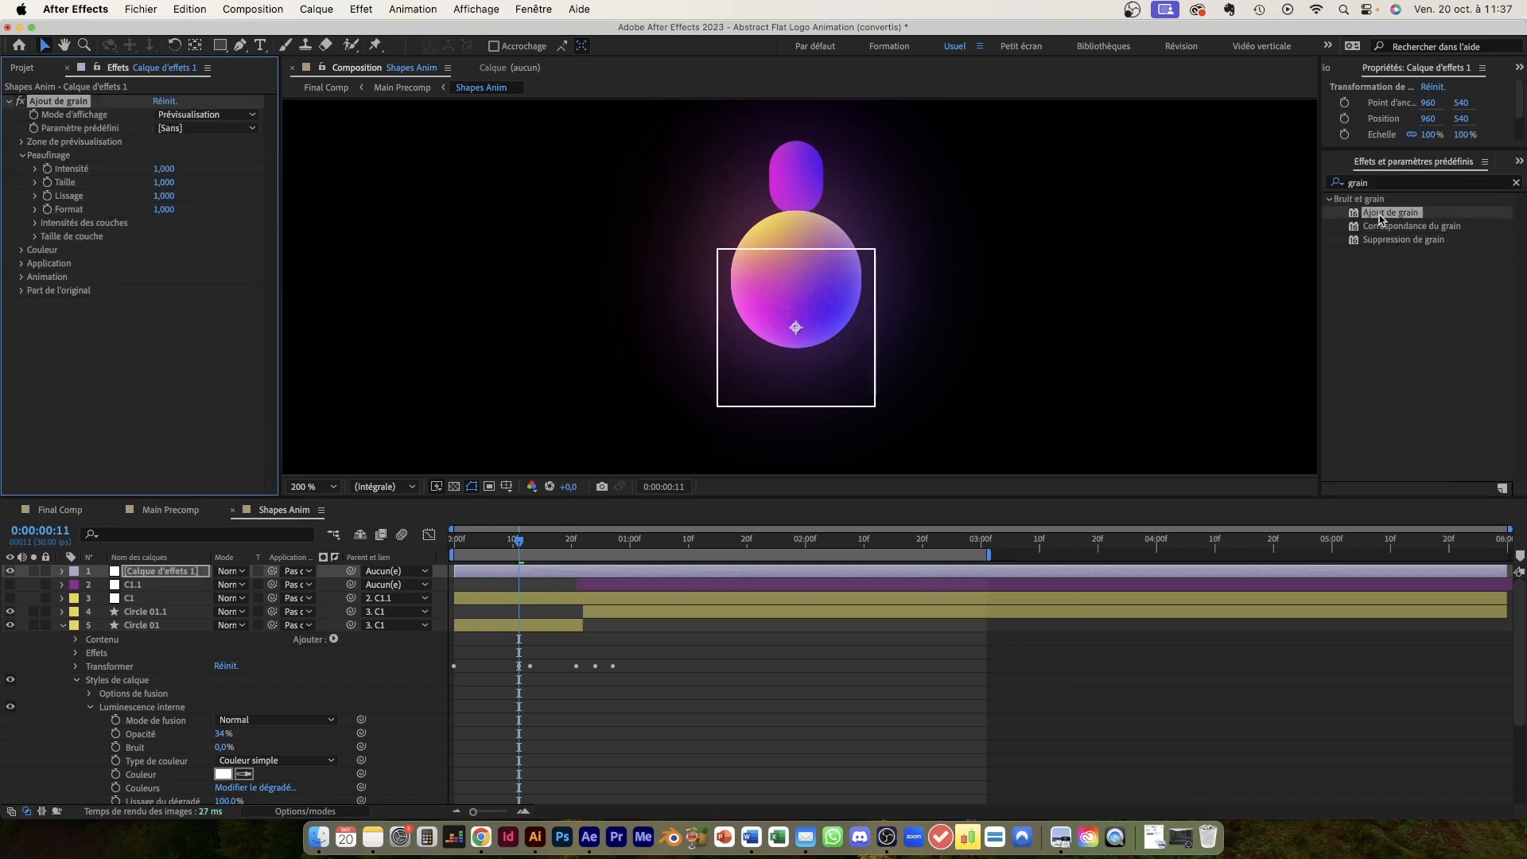
- Set Ajout de grain's Mode d'affichage to Résultat final and scrub back from frame 11 to review the grain
{"action": "left_click", "coordinate": [203, 115]}
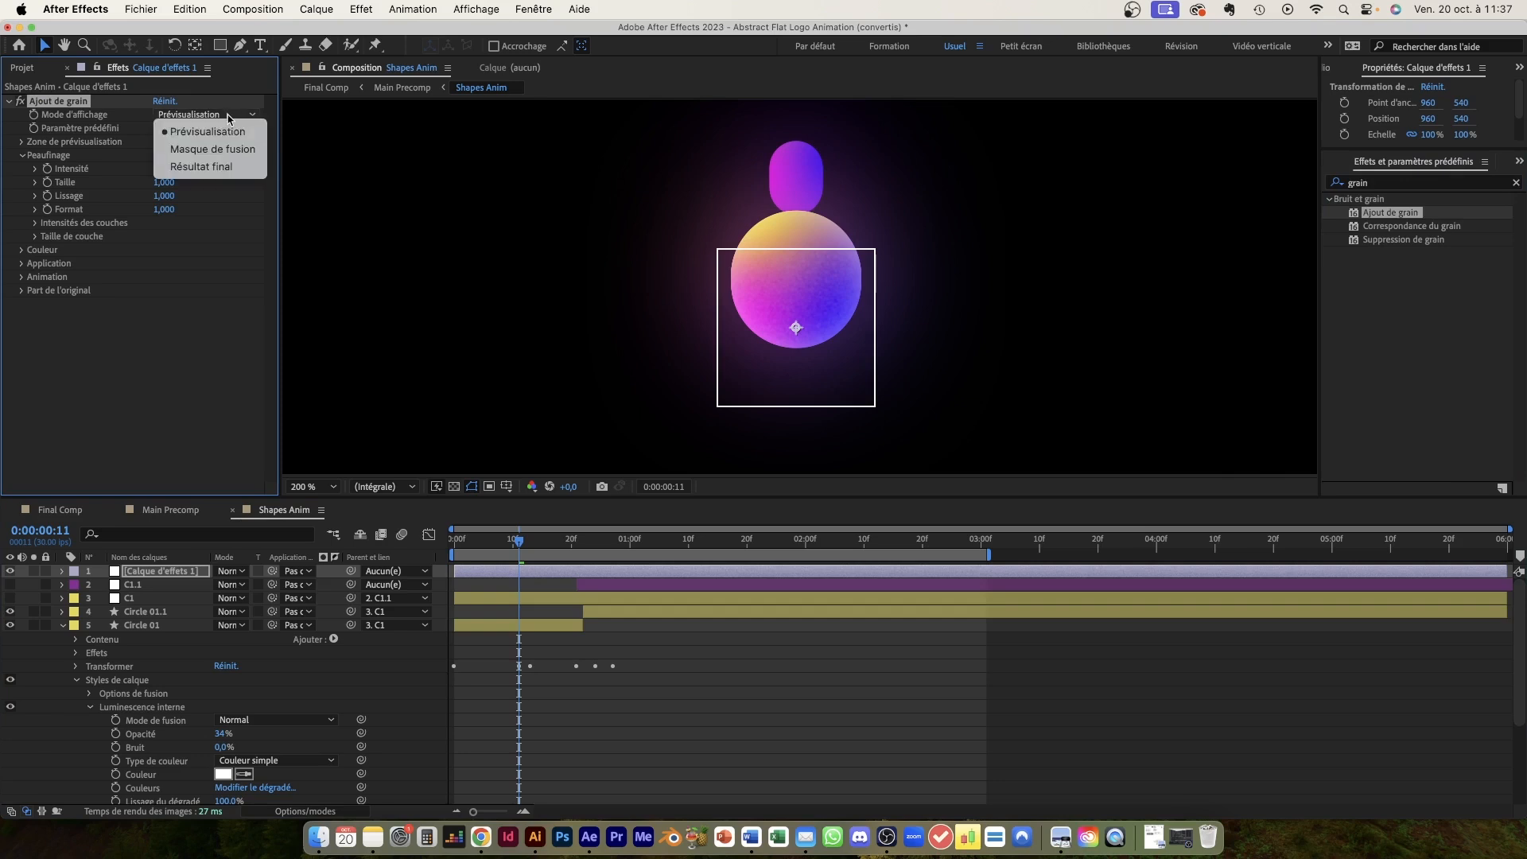
{"action": "left_click", "coordinate": [211, 168]}
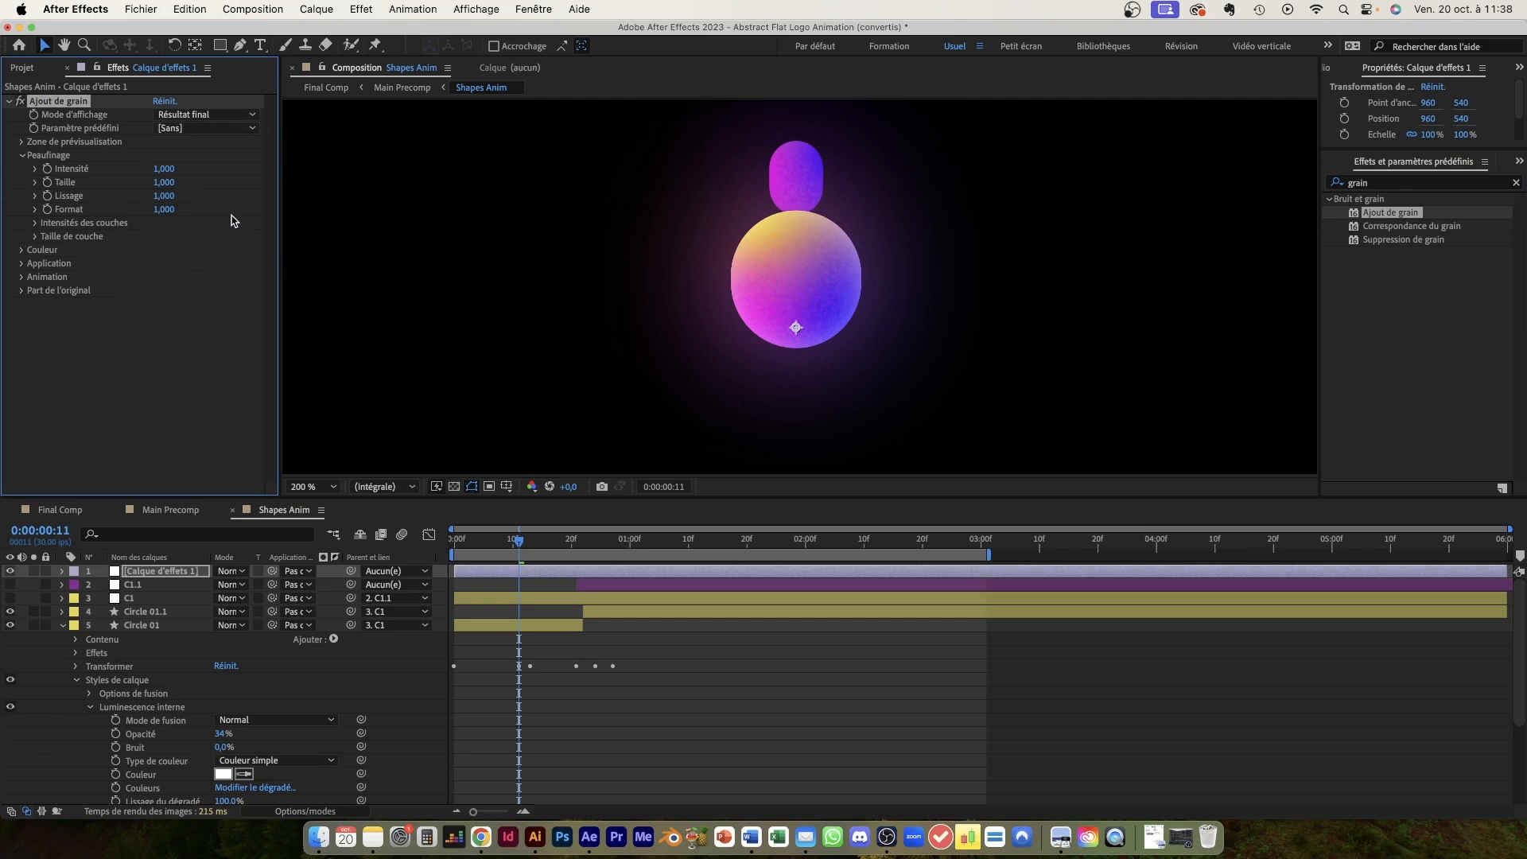
{"action": "left_click", "coordinate": [767, 692]}
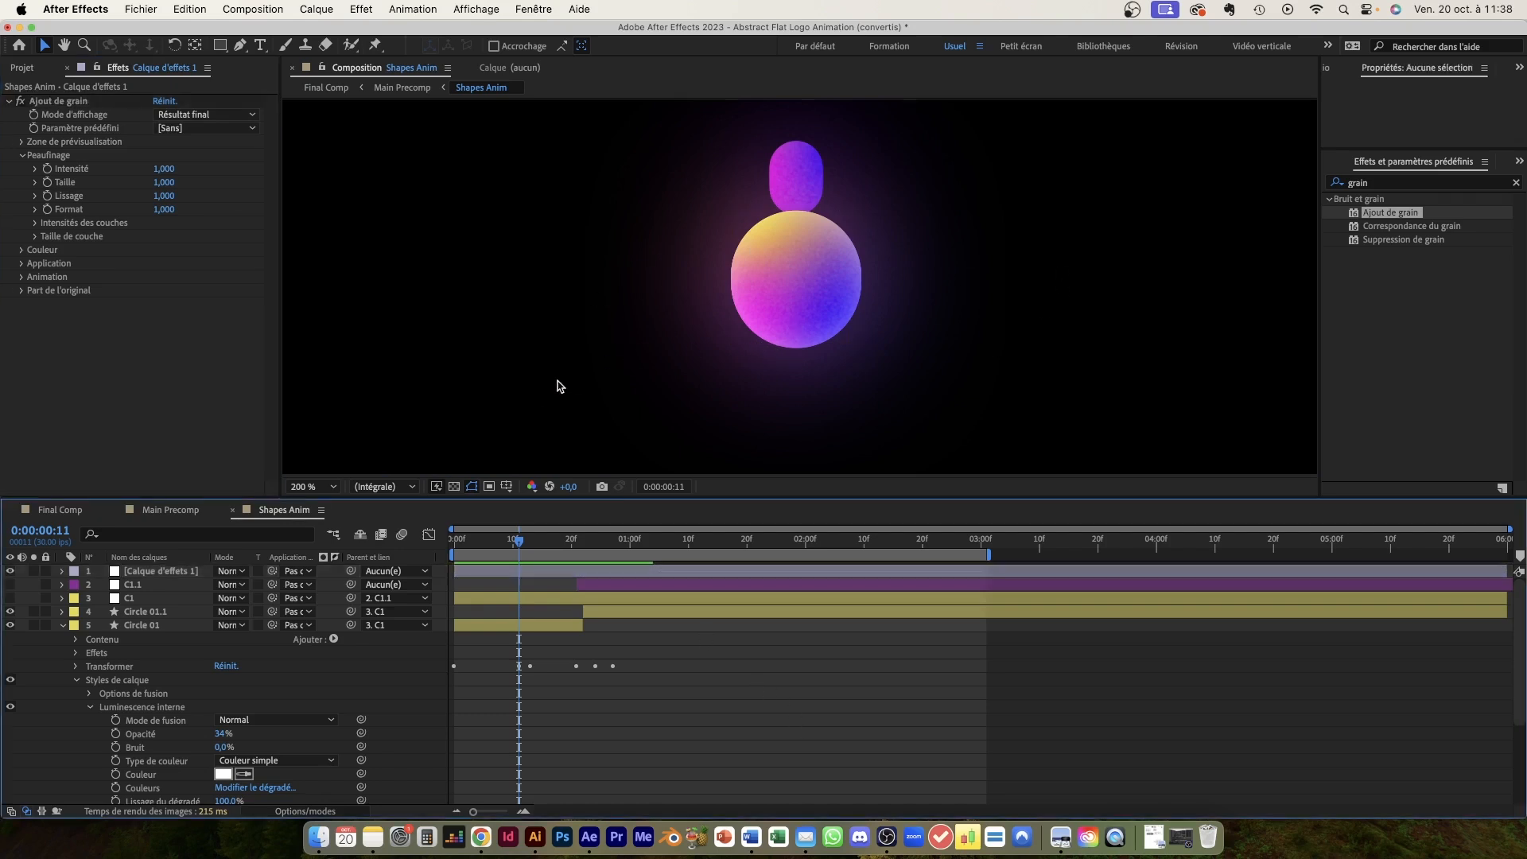
{"action": "left_click_drag", "start_coordinate": [516, 544], "coordinate": [494, 545]}
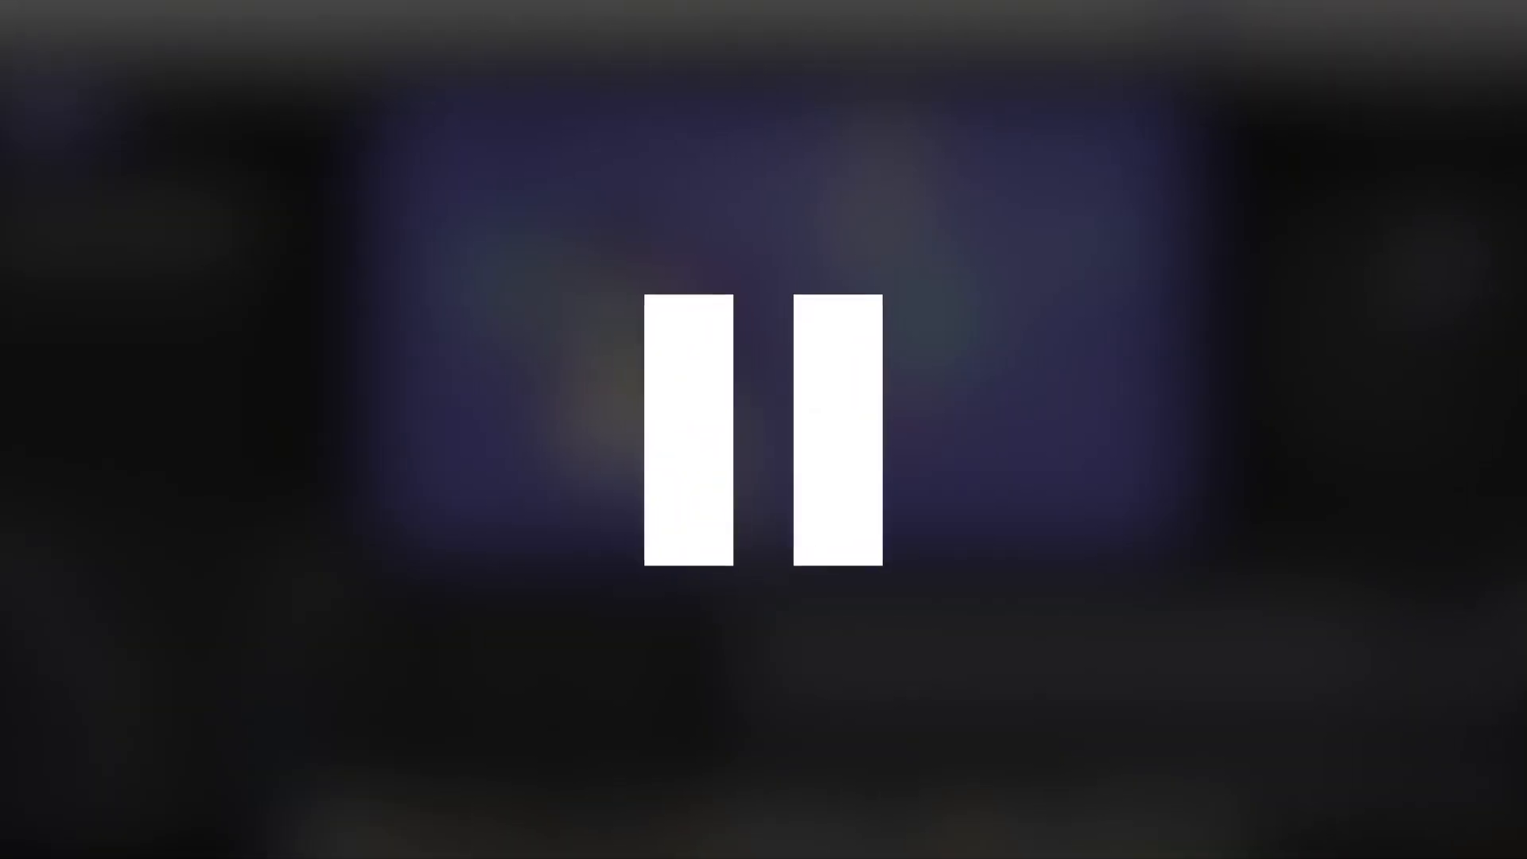
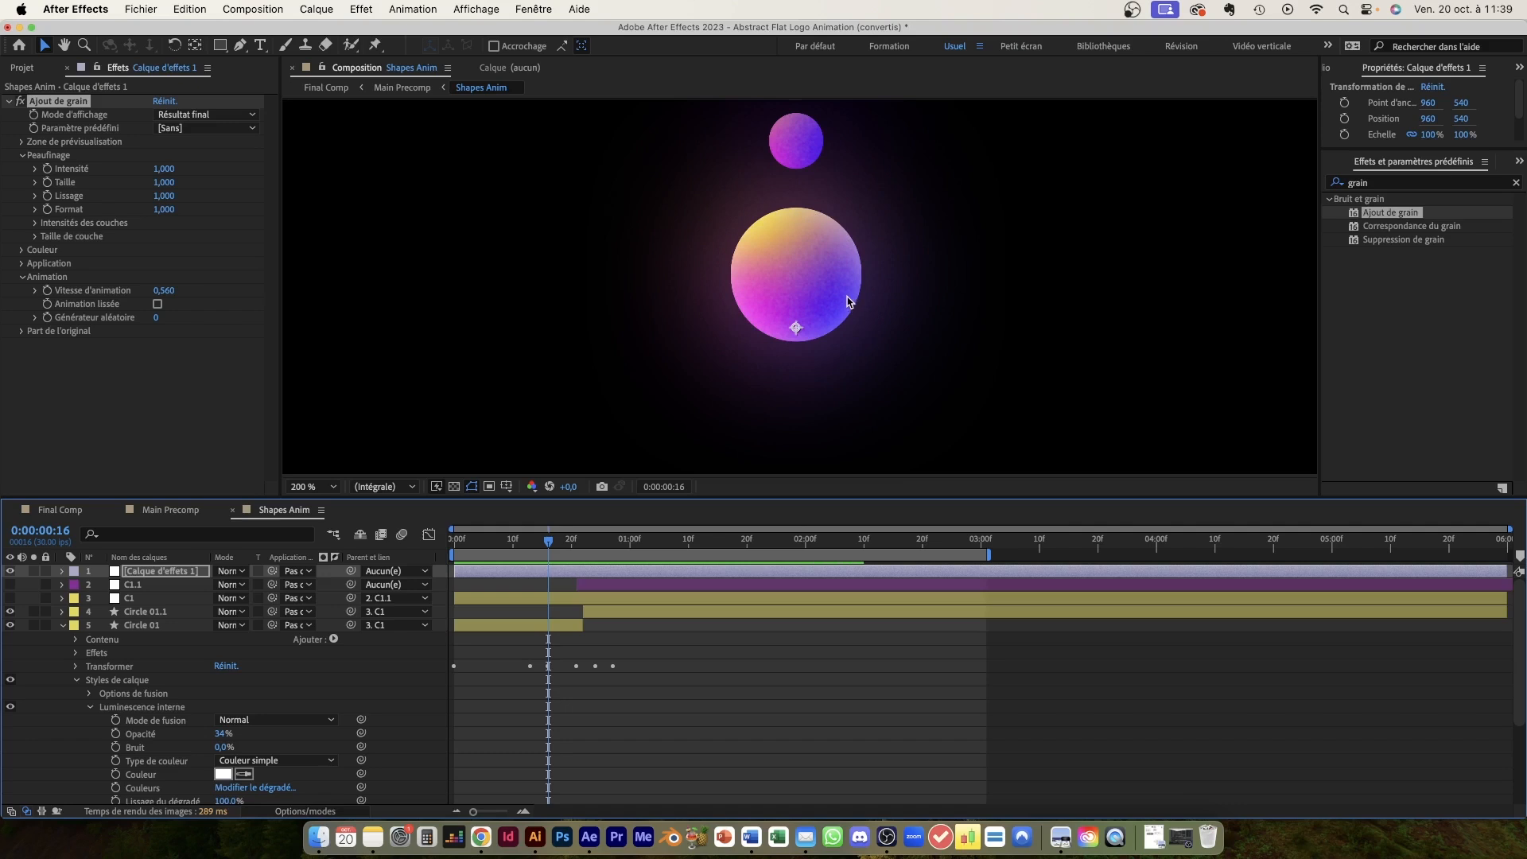
- Search the effects for "chrom" and apply Quick Chromatic Aberration 3 to the adjustment layer
{"action": "left_click", "coordinate": [1515, 183]}
{"action": "left_click", "coordinate": [1483, 184]}
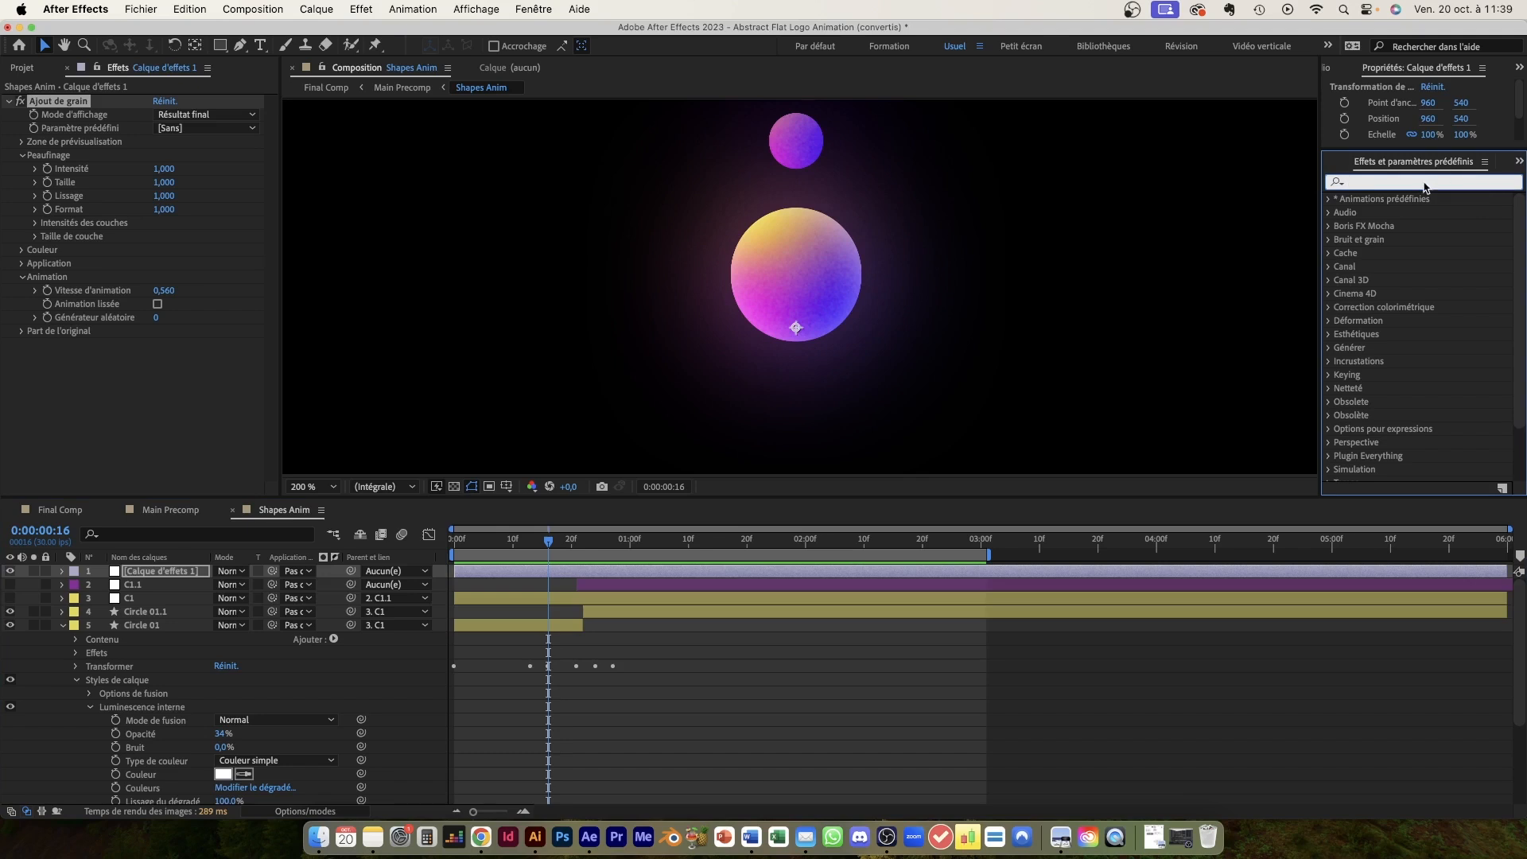
{"action": "type", "text": "chrom"}
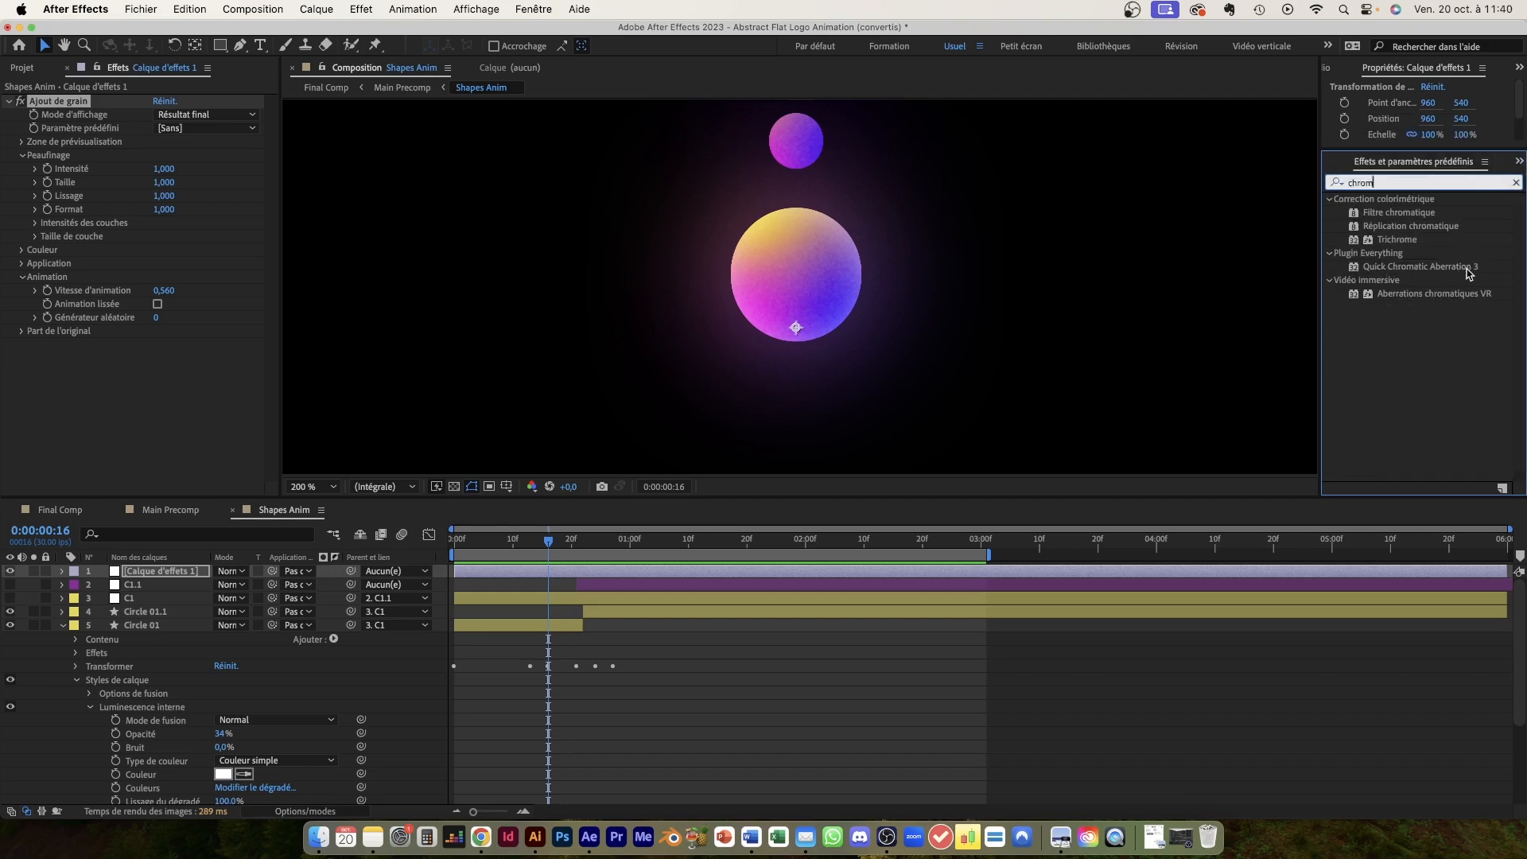
{"action": "double_click", "coordinate": [1392, 269]}
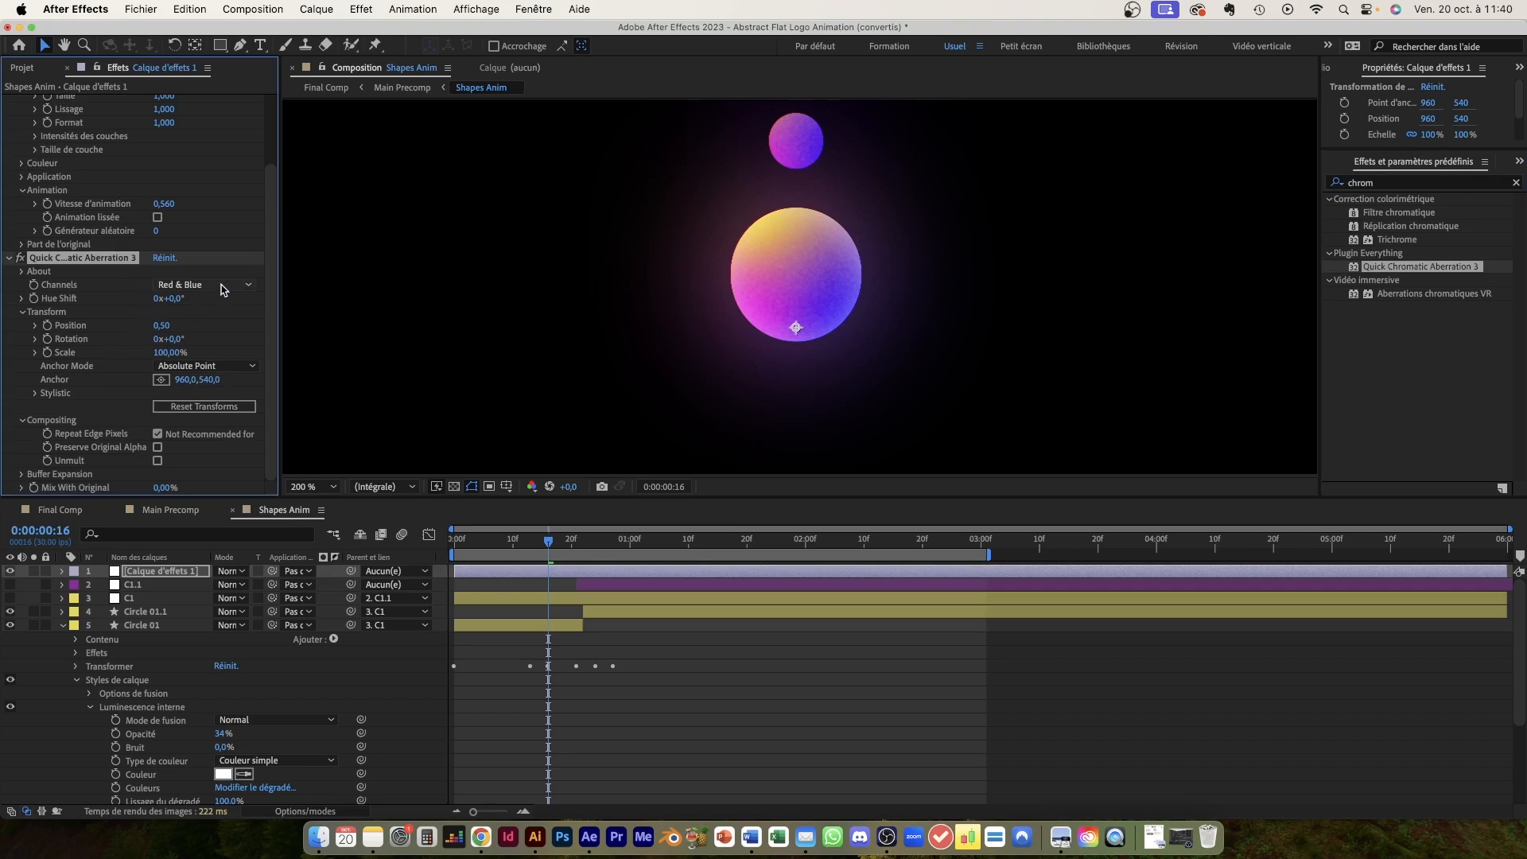
- Compare the large circle's edges in close-up with Quick Chromatic Aberration 3 disabled and enabled
{"action": "scroll", "coordinate": [783, 240], "scroll_direction": "up", "scroll_amount": 3}
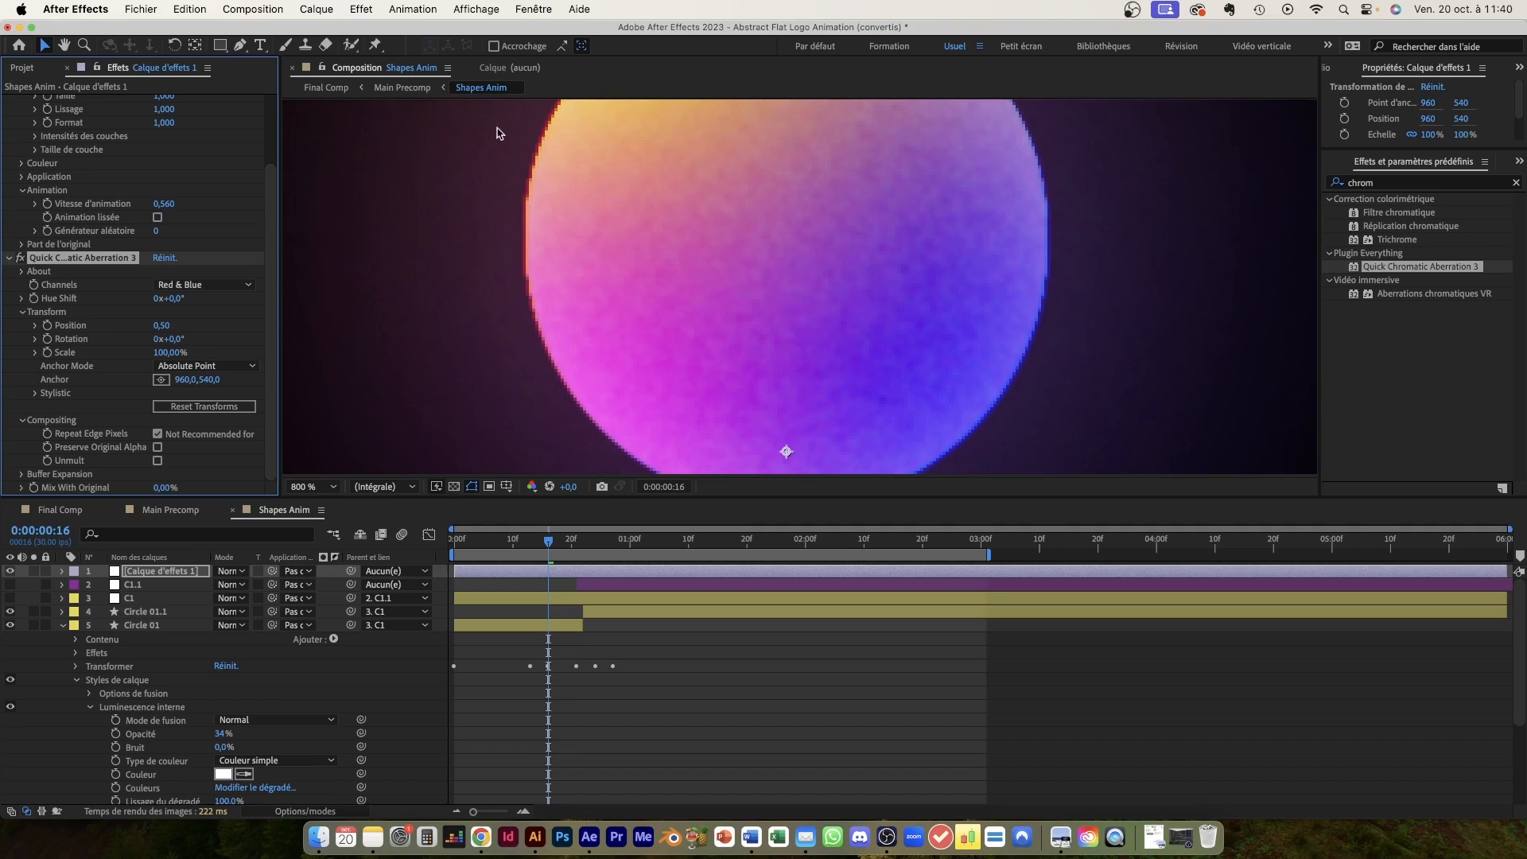
{"action": "left_click", "coordinate": [20, 259]}
{"action": "left_click", "coordinate": [21, 260]}
{"action": "left_click", "coordinate": [20, 259]}
{"action": "left_click", "coordinate": [20, 259]}
{"action": "left_click", "coordinate": [20, 259]}
{"action": "left_click", "coordinate": [21, 259]}
{"action": "left_click", "coordinate": [21, 259]}
{"action": "key", "text": "comma"}
{"action": "key", "text": "comma"}
{"action": "key", "text": "period"}
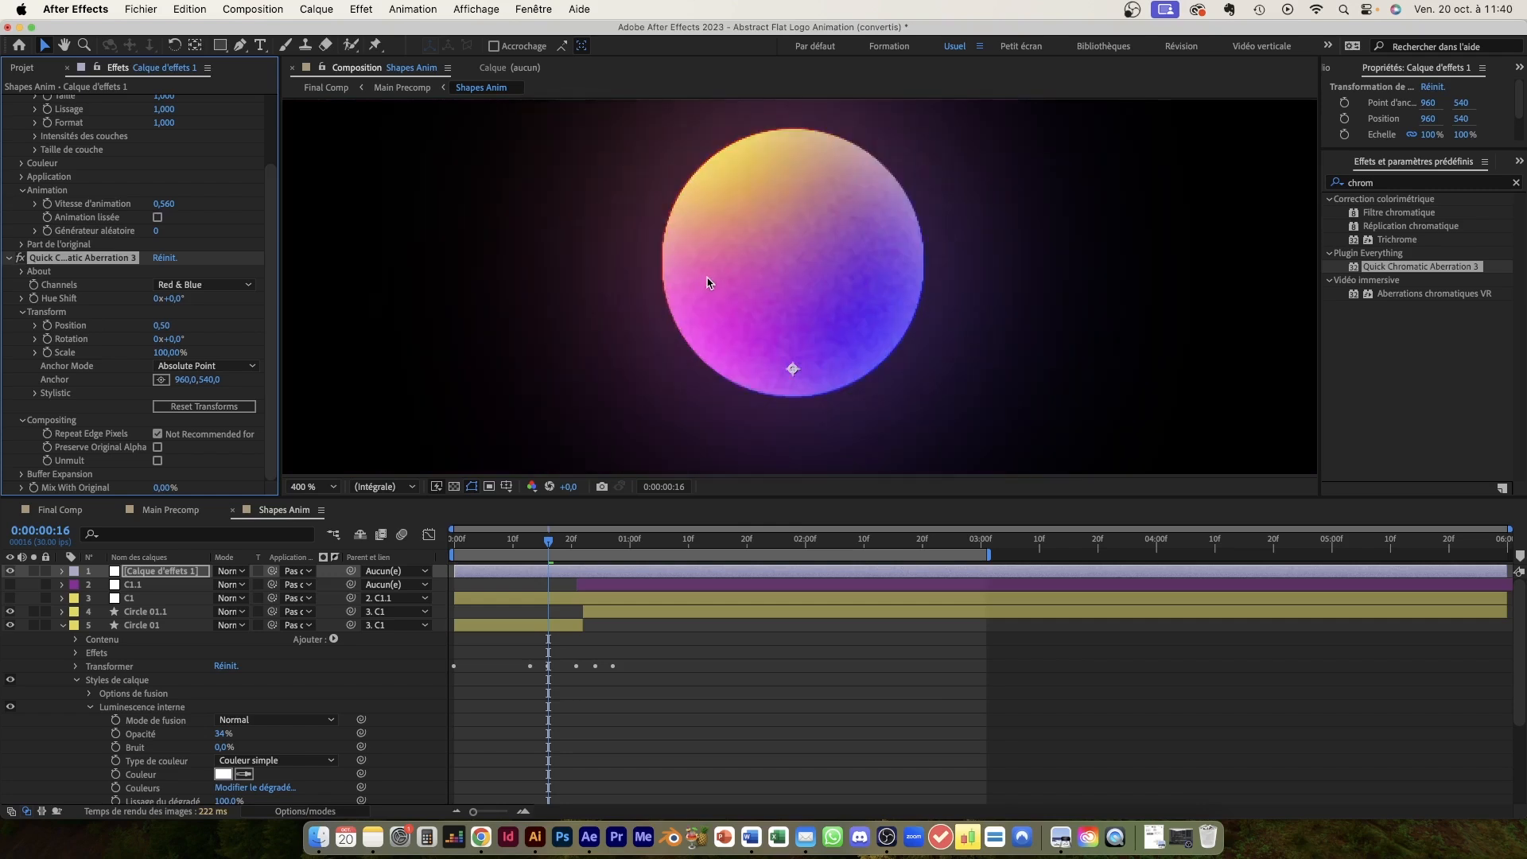
- Try the Red & Green and Green & Blue Channels options of Quick Chromatic Aberration 3, returning to Red & Blue
{"action": "left_click", "coordinate": [222, 287]}
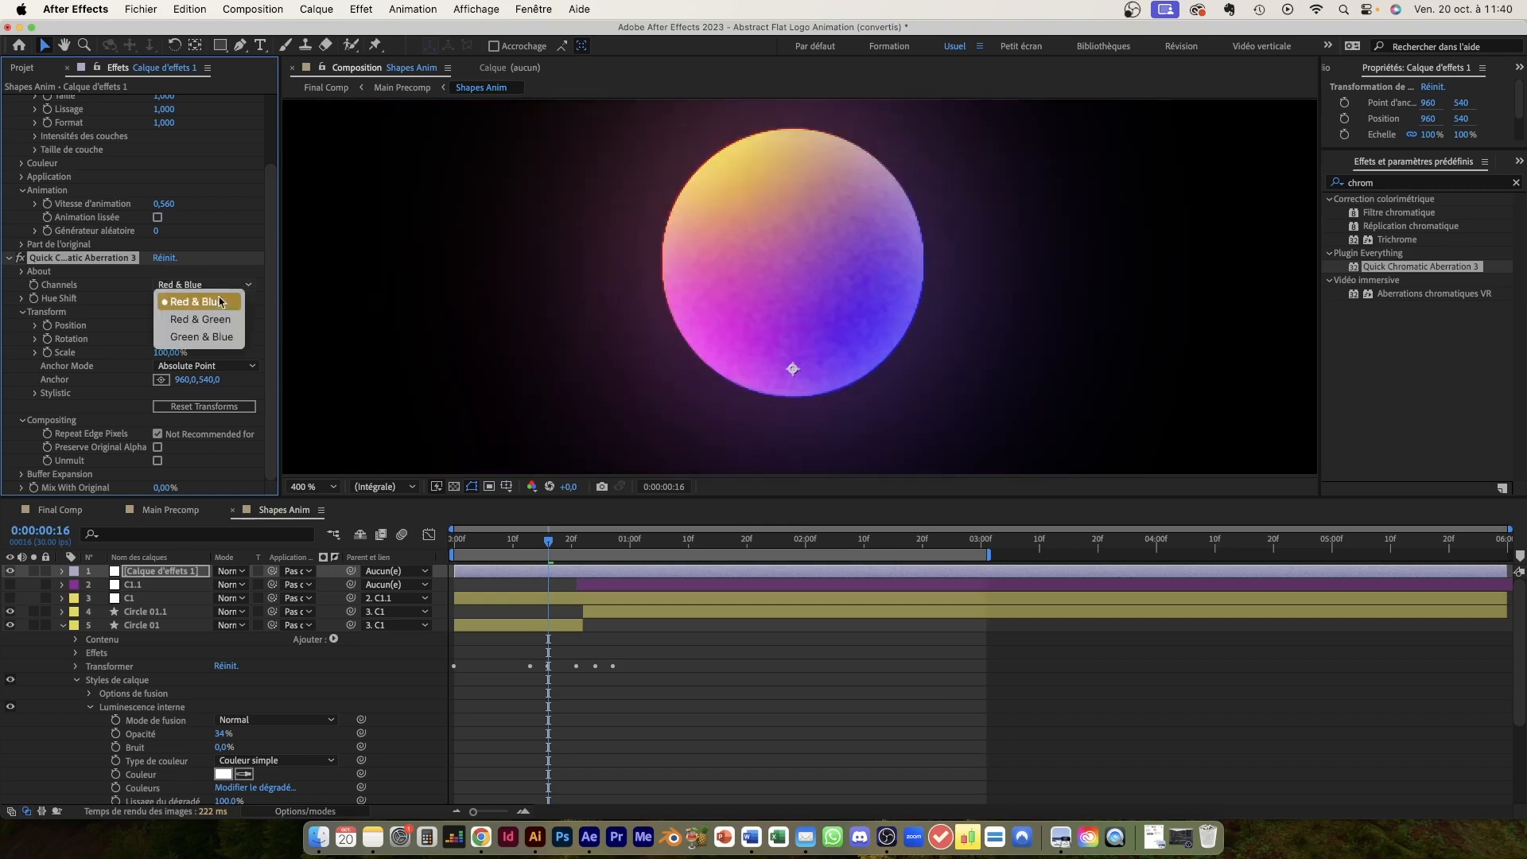
{"action": "left_click", "coordinate": [211, 327]}
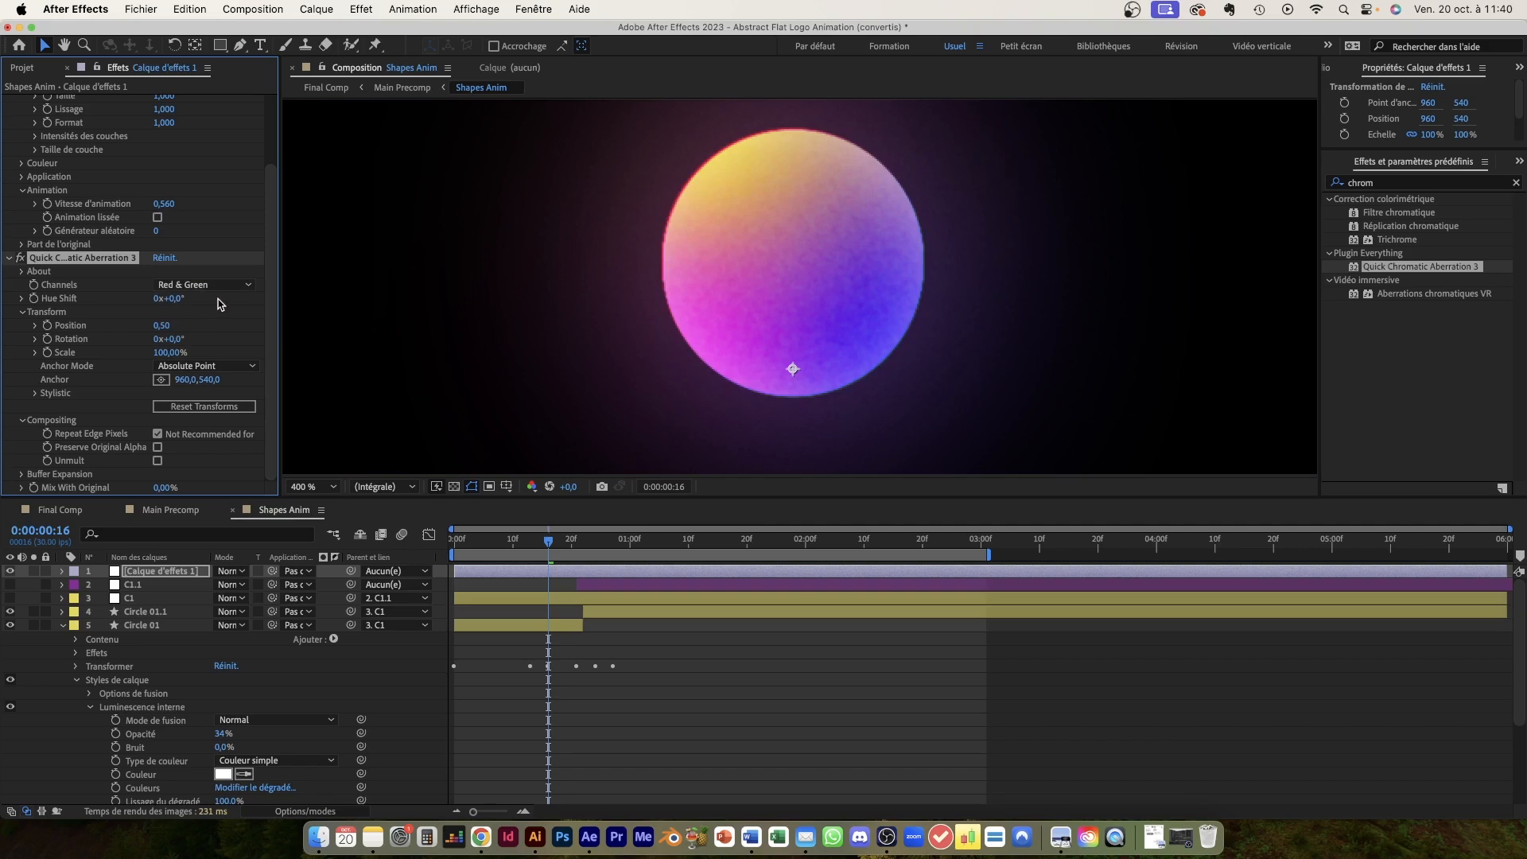
{"action": "left_click", "coordinate": [225, 285]}
{"action": "left_click", "coordinate": [211, 337]}
{"action": "left_click", "coordinate": [228, 286]}
{"action": "left_click", "coordinate": [211, 302]}
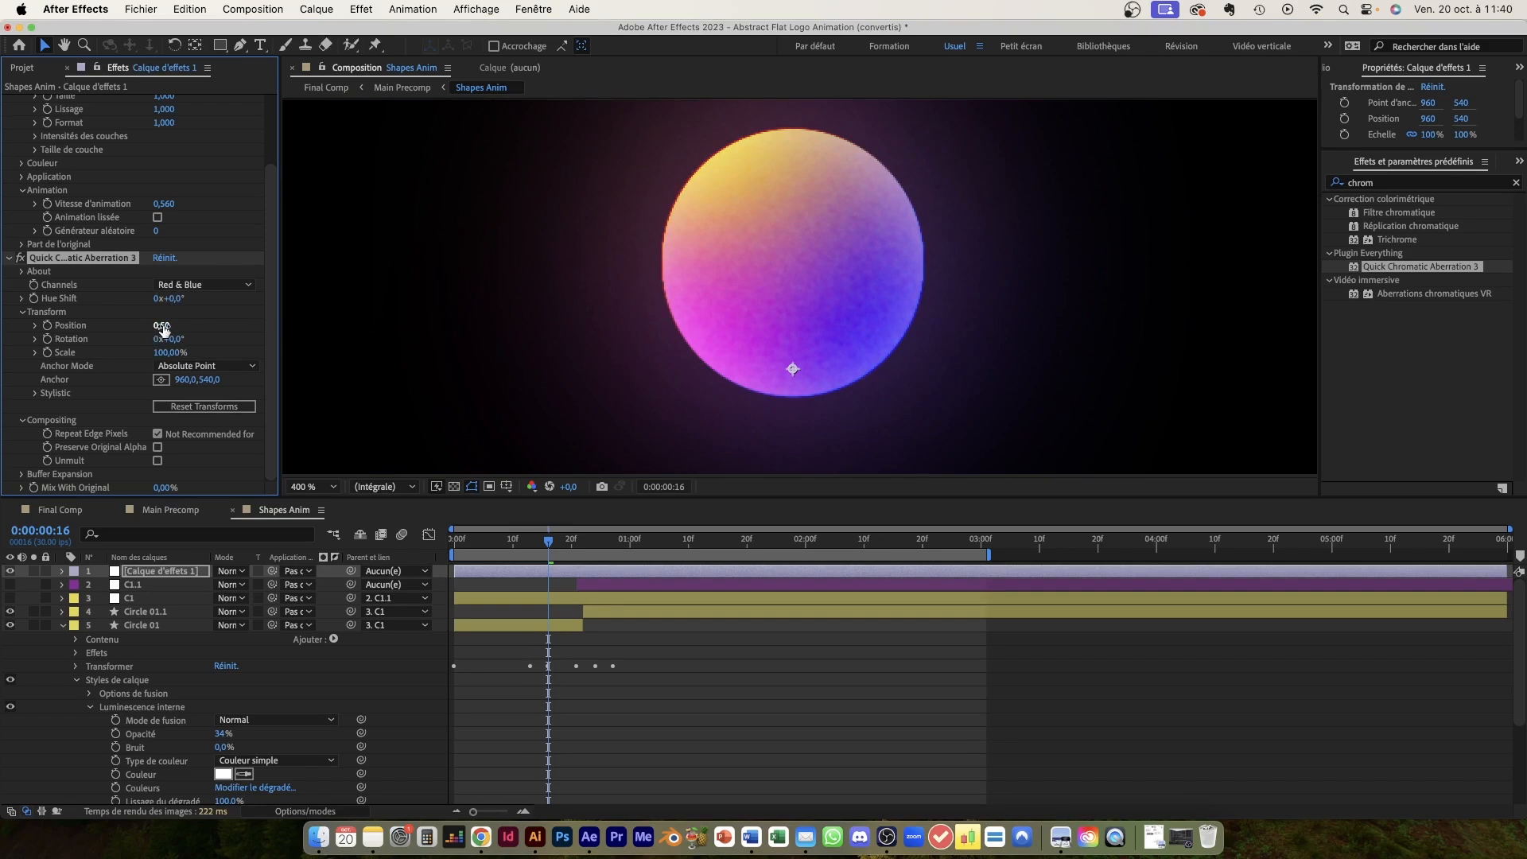
- Set Quick Chromatic Aberration 3's Position to 2,50 and check the colour fringes at different magnifications
{"action": "mouse_move", "coordinate": [161, 325]}
{"action": "left_mouse_down"}
{"action": "mouse_move", "coordinate": [199, 330]}
{"action": "mouse_move", "coordinate": [130, 328]}
{"action": "left_mouse_up"}
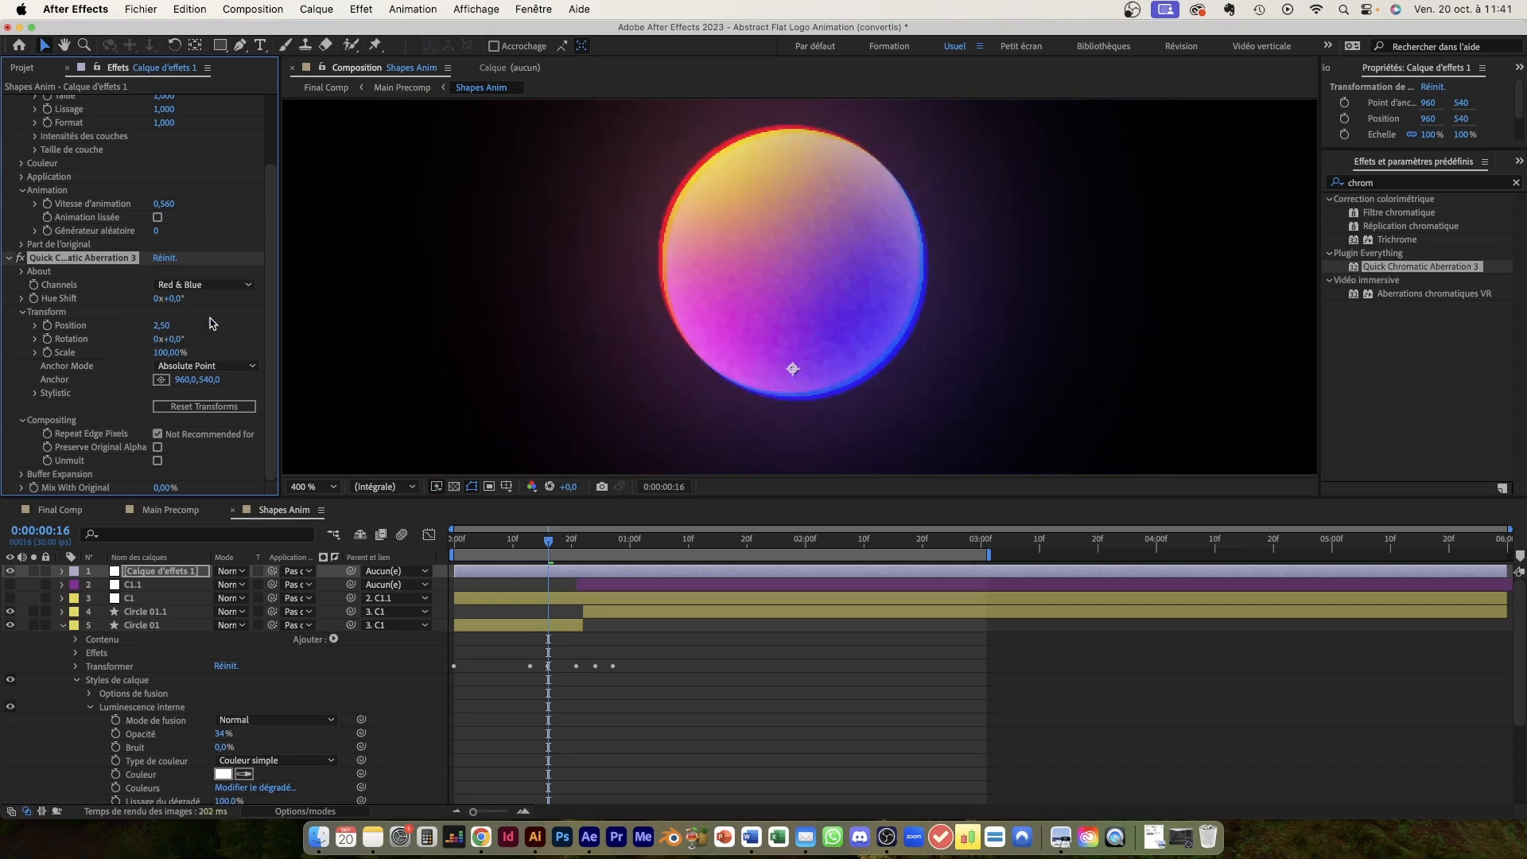
{"action": "key", "text": "comma"}
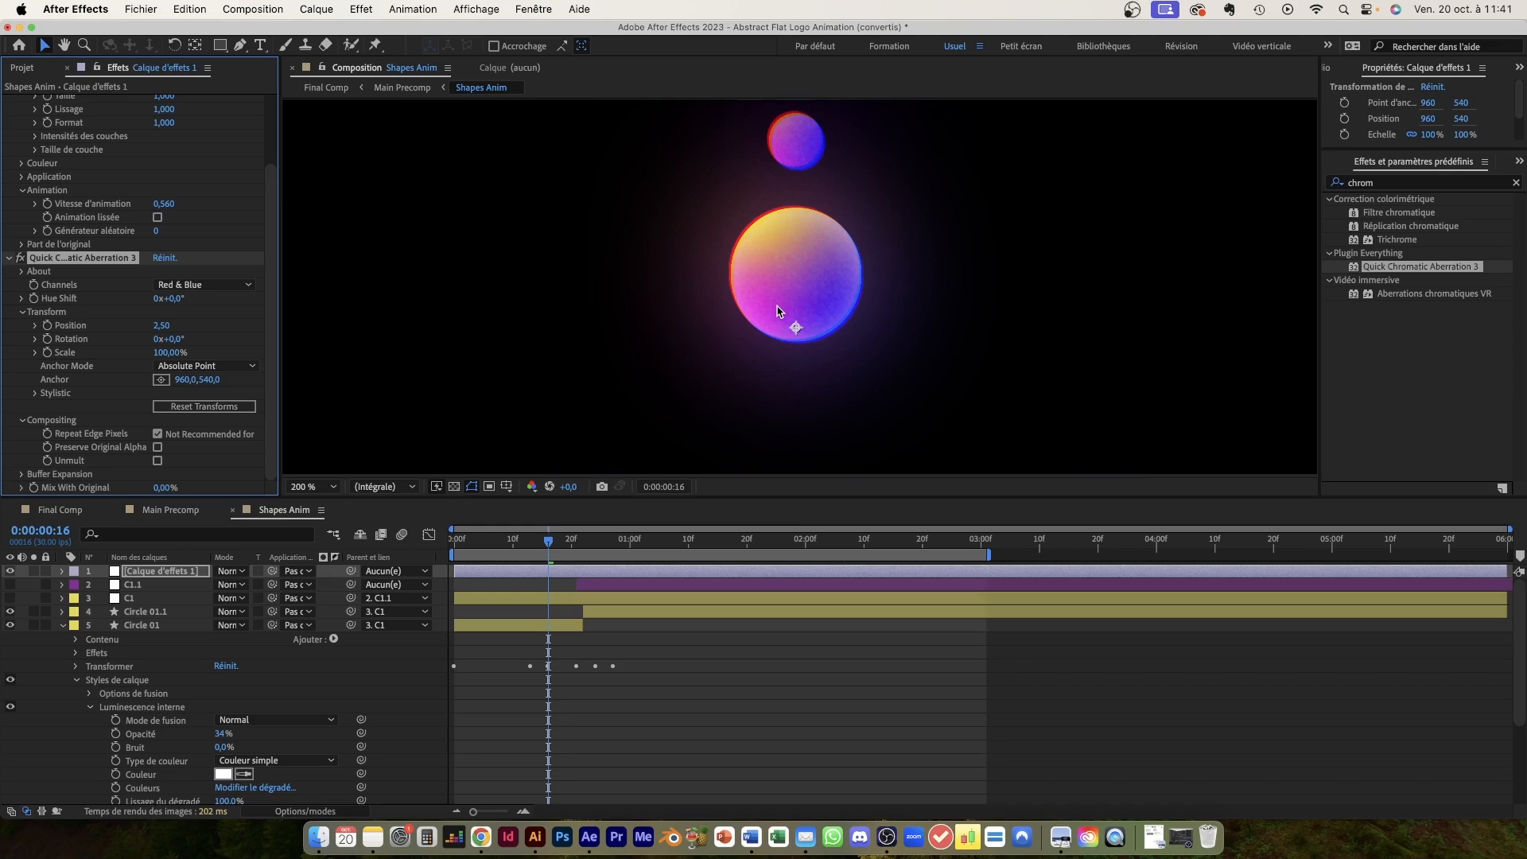
{"action": "key", "text": "period"}
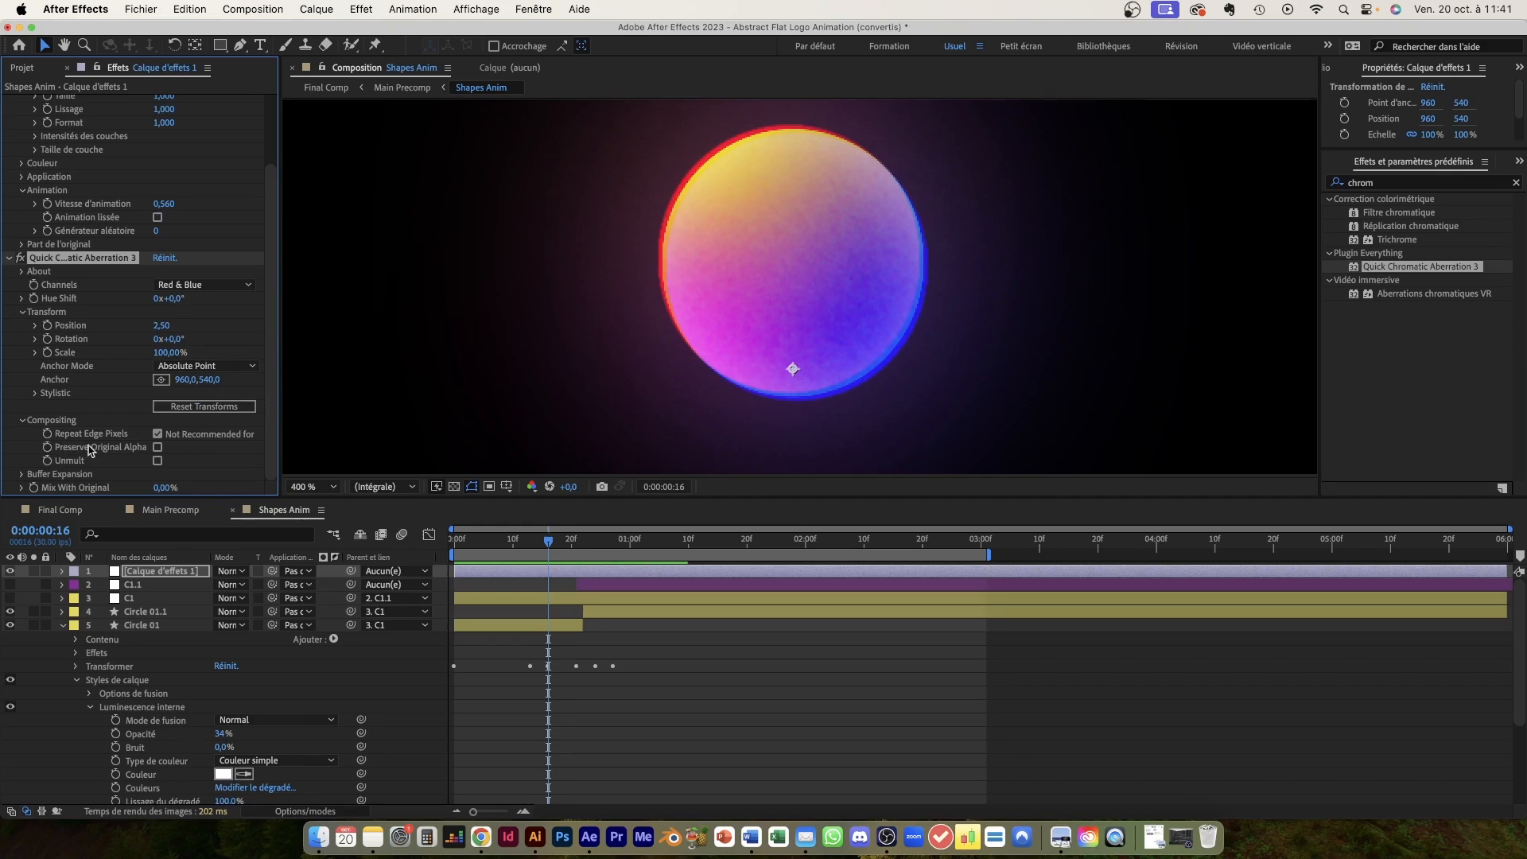
- Try stronger Stylistic Blur values up to 50,00 on Quick Chromatic Aberration 3, settling on 11,00
{"action": "left_click", "coordinate": [39, 395]}
{"action": "scroll", "coordinate": [117, 429], "scroll_direction": "down", "scroll_amount": 4}
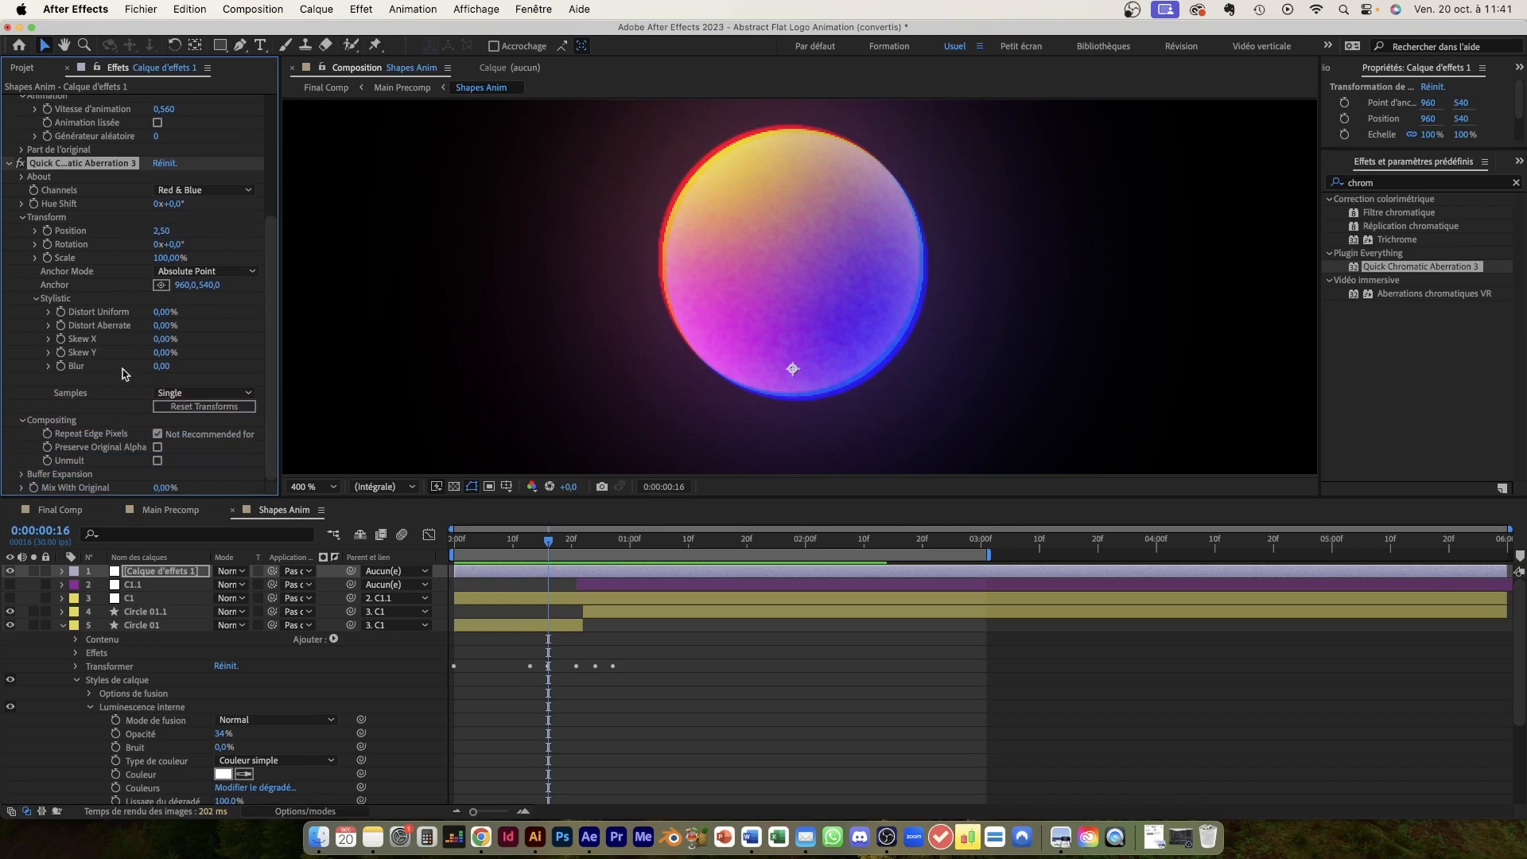
{"action": "left_click_drag", "start_coordinate": [161, 367], "coordinate": [175, 368]}
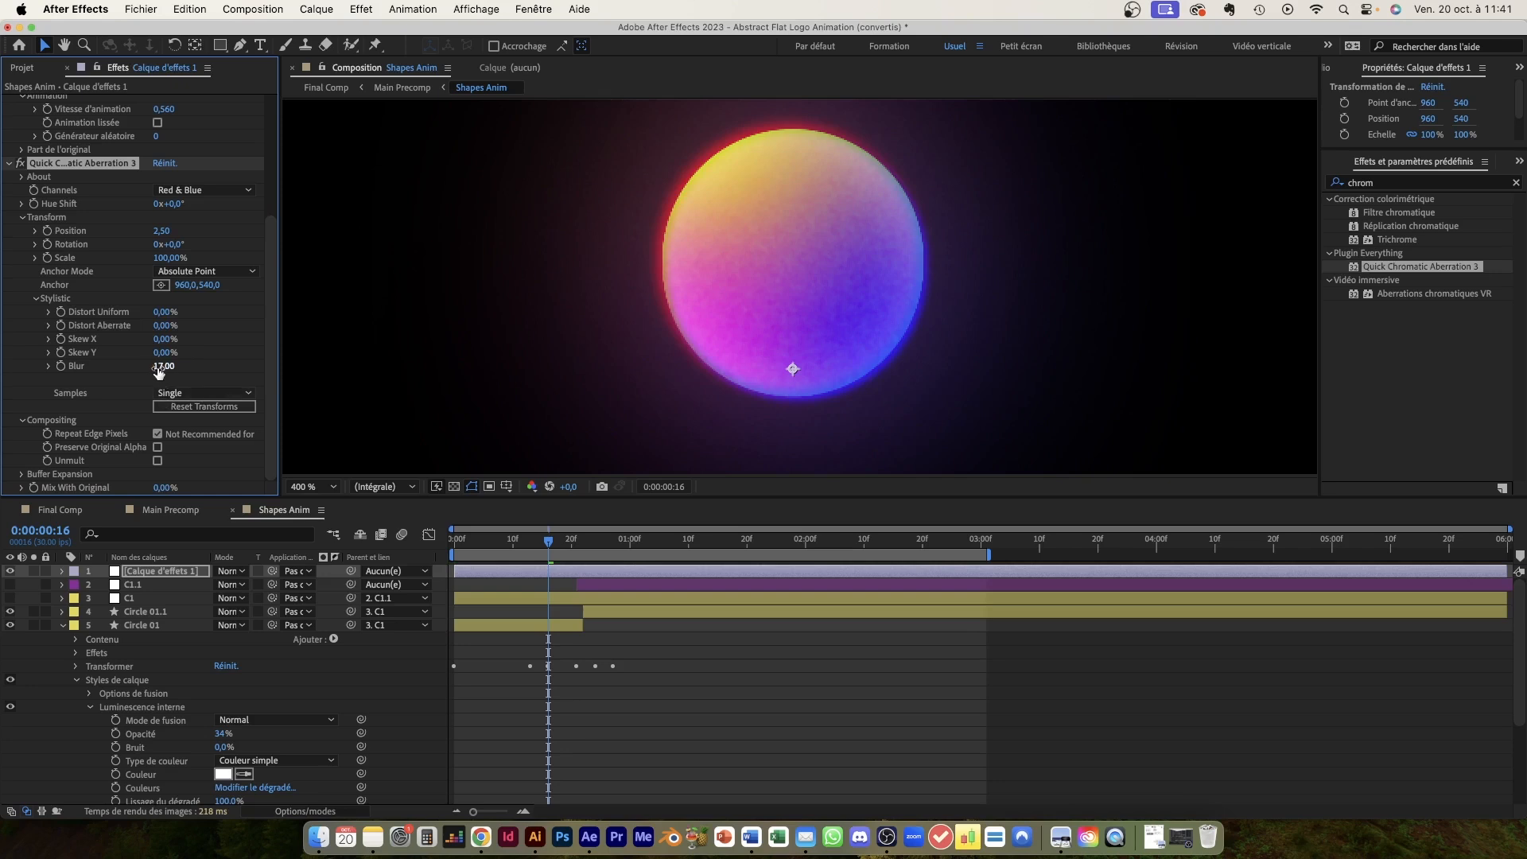
{"action": "left_click_drag", "start_coordinate": [159, 371], "coordinate": [155, 368]}
{"action": "left_click_drag", "start_coordinate": [170, 367], "coordinate": [195, 368]}
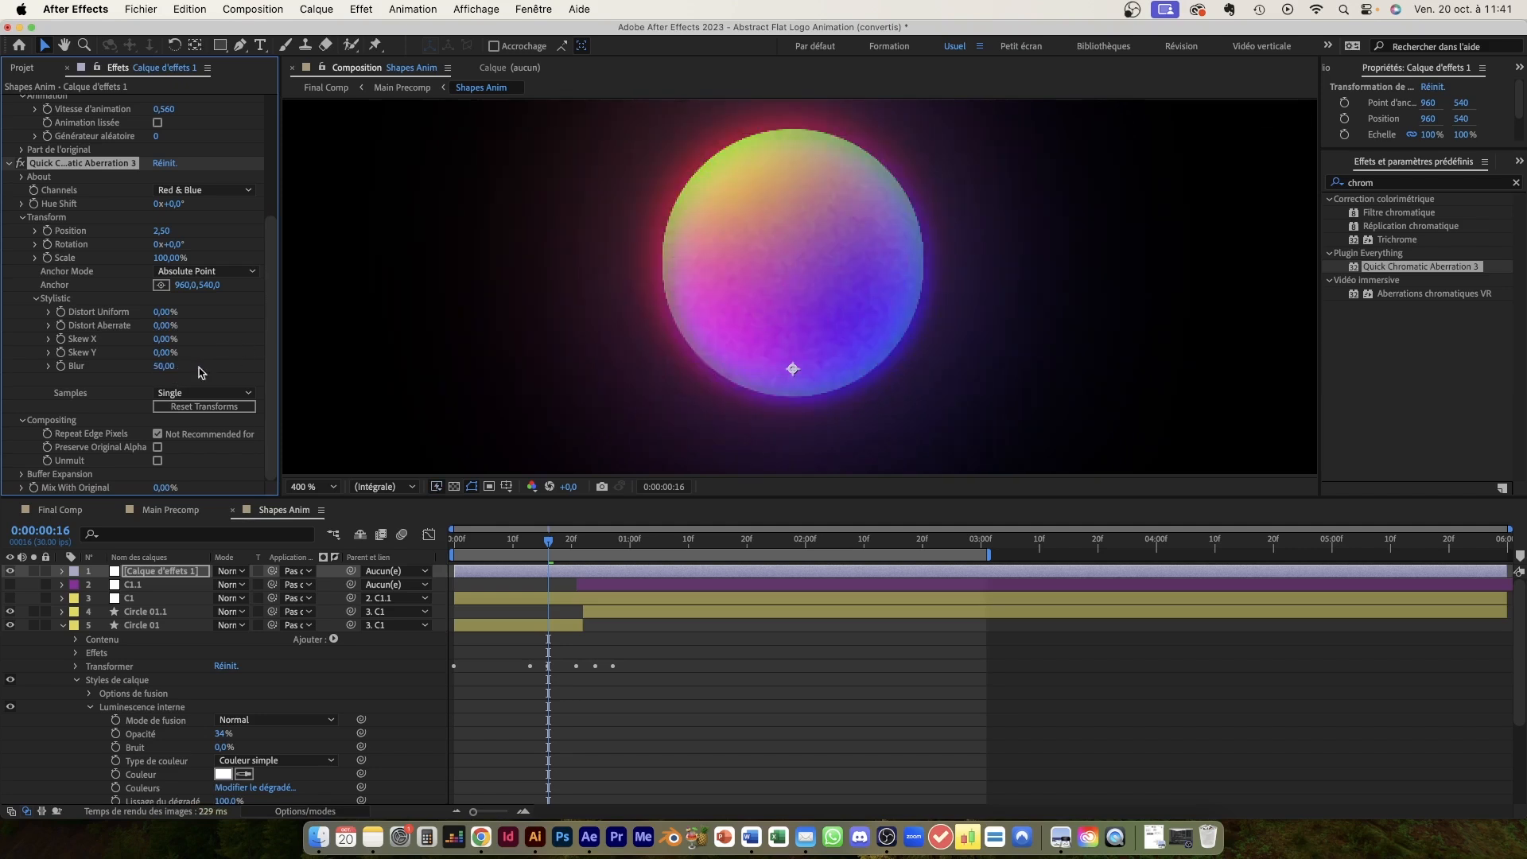
{"action": "left_click_drag", "start_coordinate": [171, 368], "coordinate": [148, 375]}
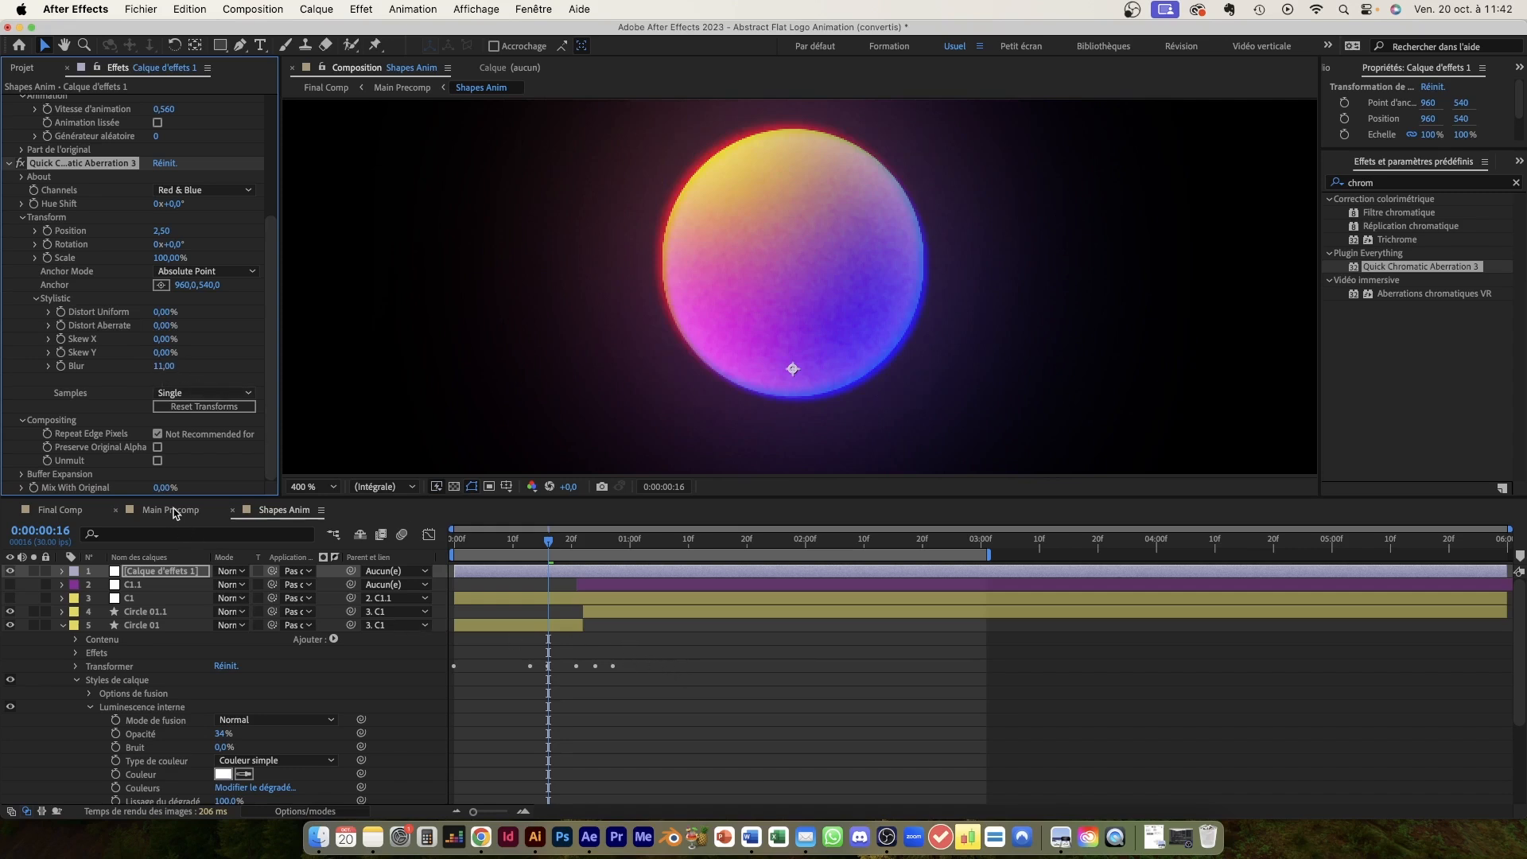
- Preview the Shapes Anim composition from its first frame and shorten the work area to end at about one second
{"action": "left_click", "coordinate": [301, 488]}
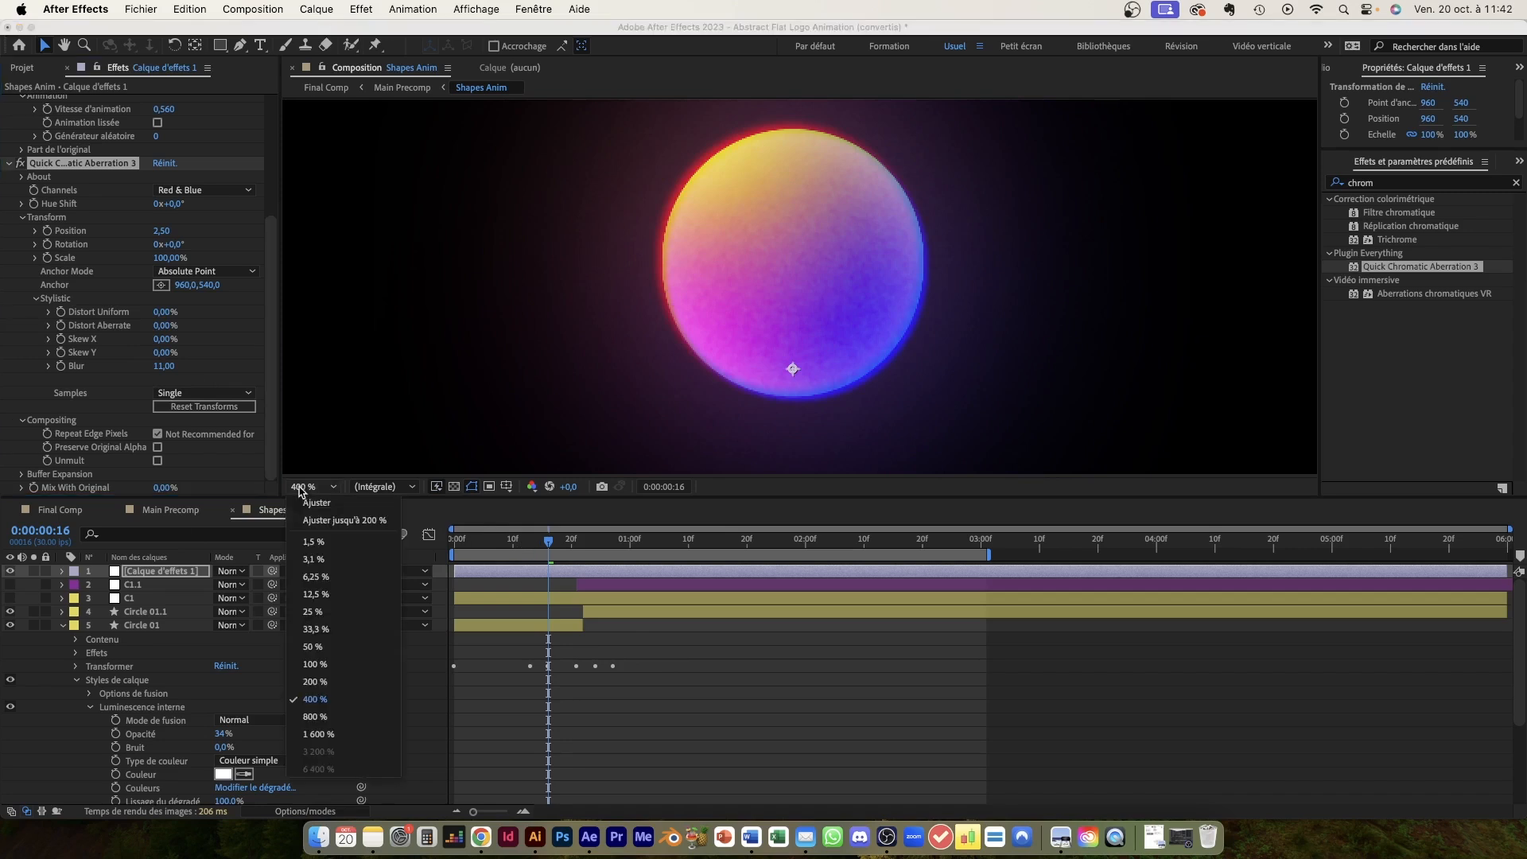
{"action": "left_click", "coordinate": [316, 502]}
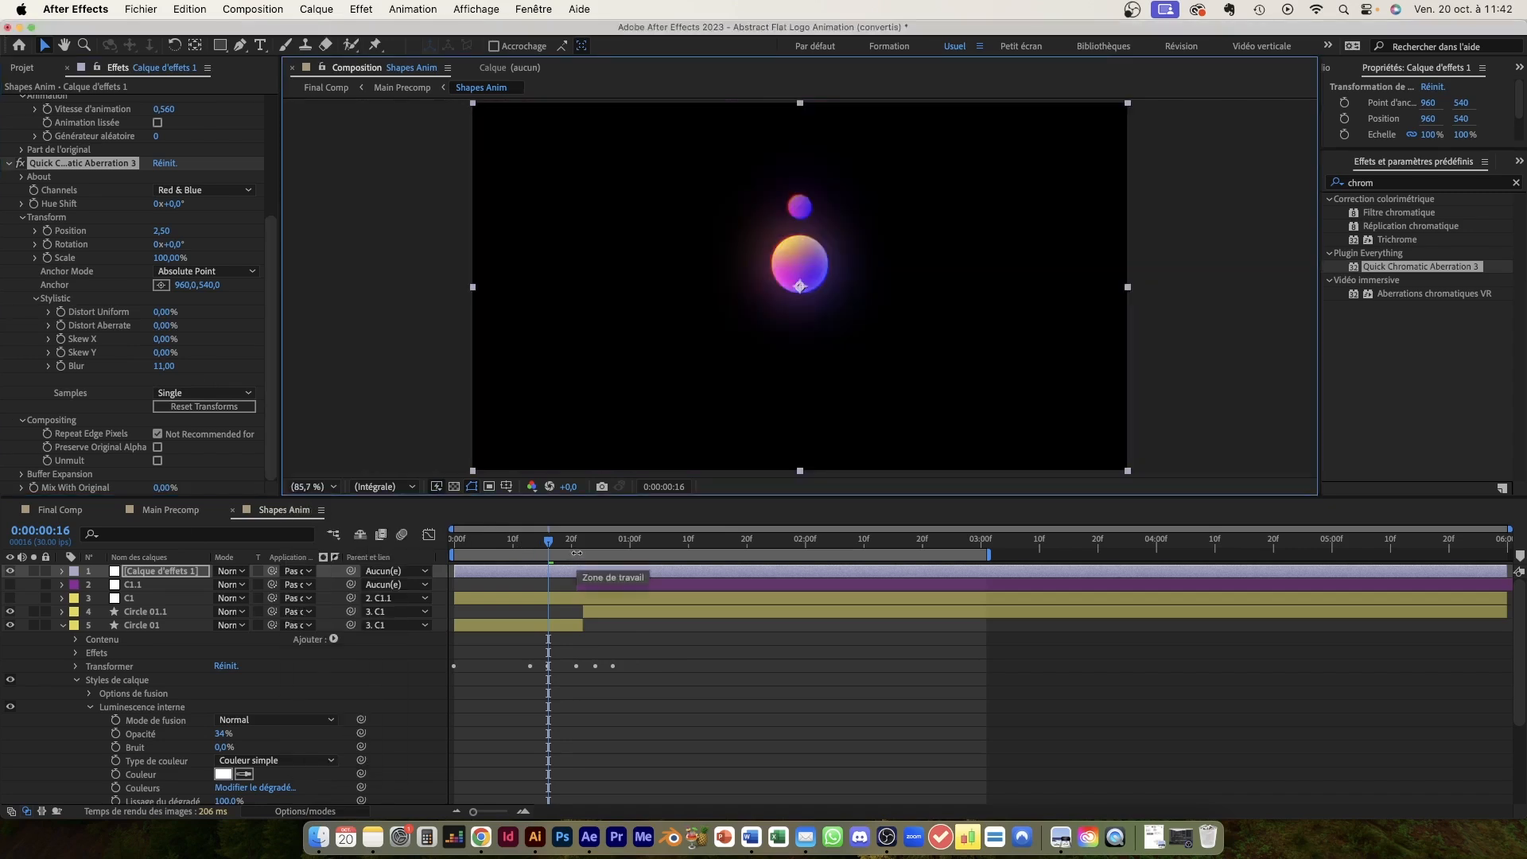
{"action": "left_click_drag", "start_coordinate": [549, 542], "coordinate": [482, 621]}
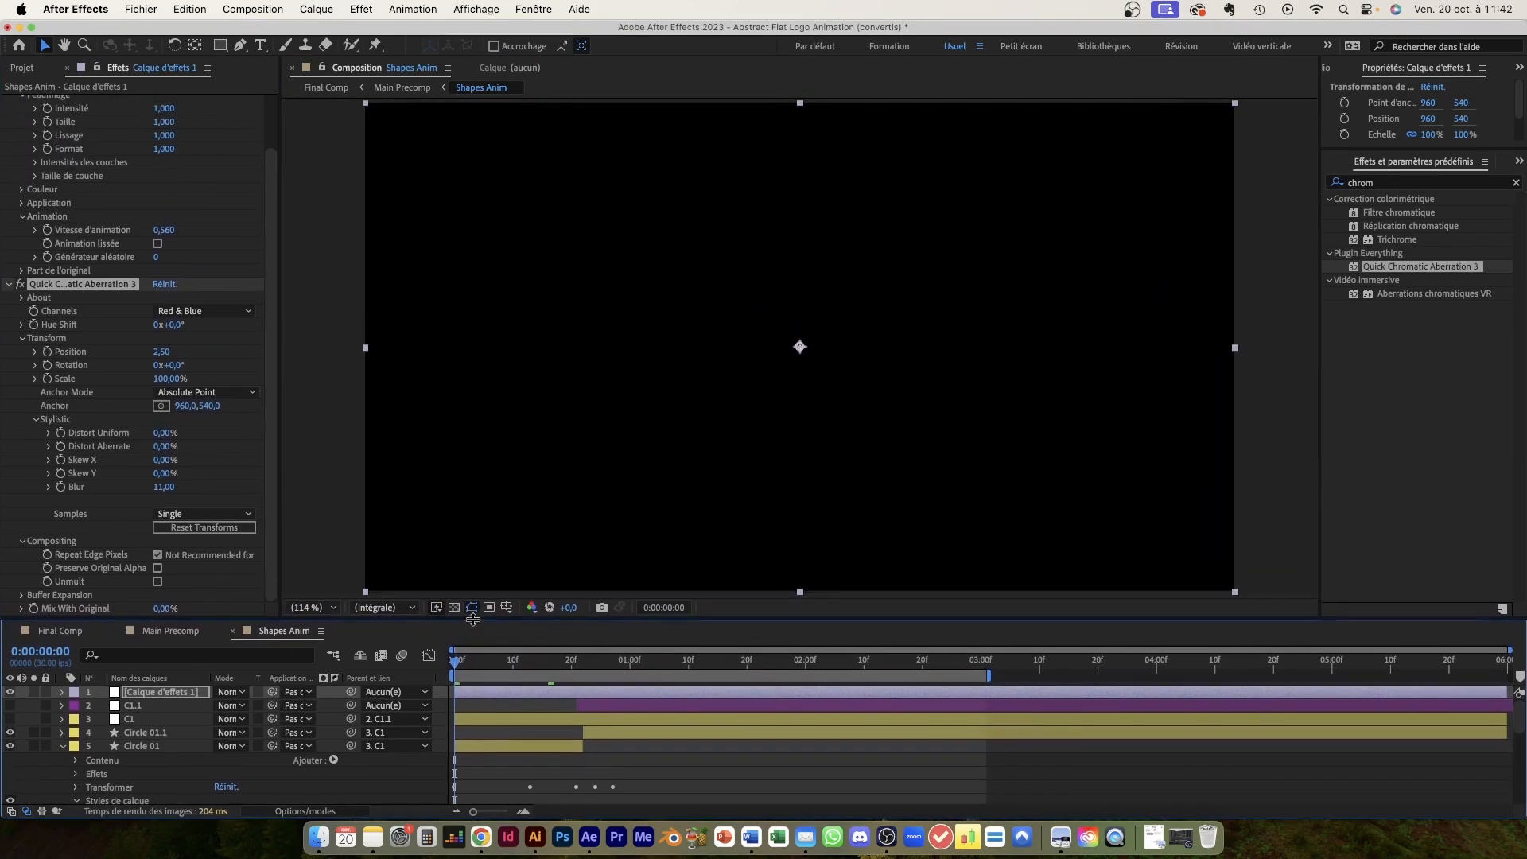
{"action": "key", "text": "space"}
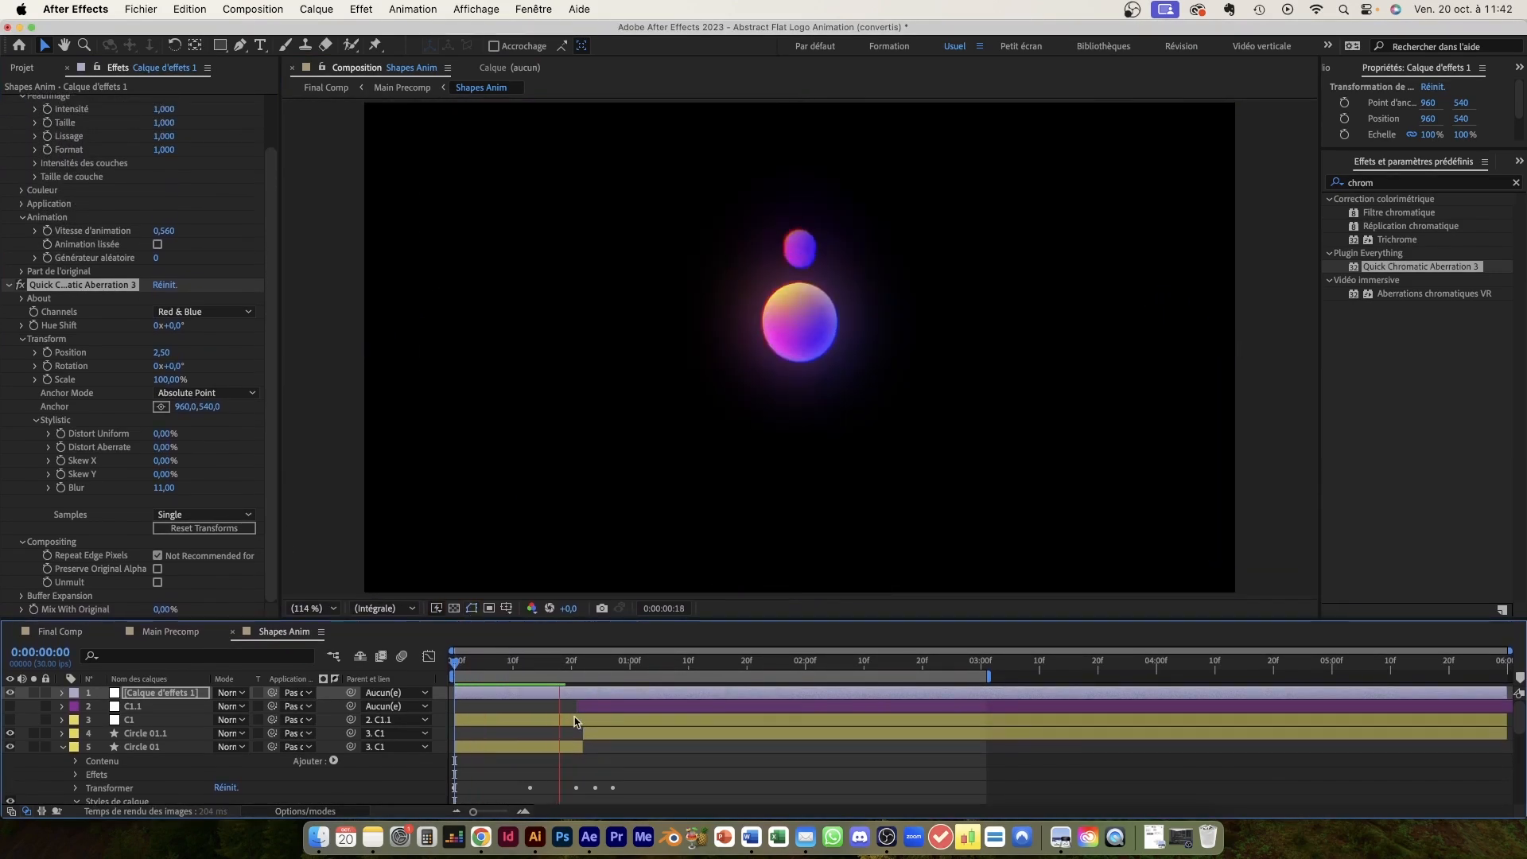
{"action": "key", "text": "n"}
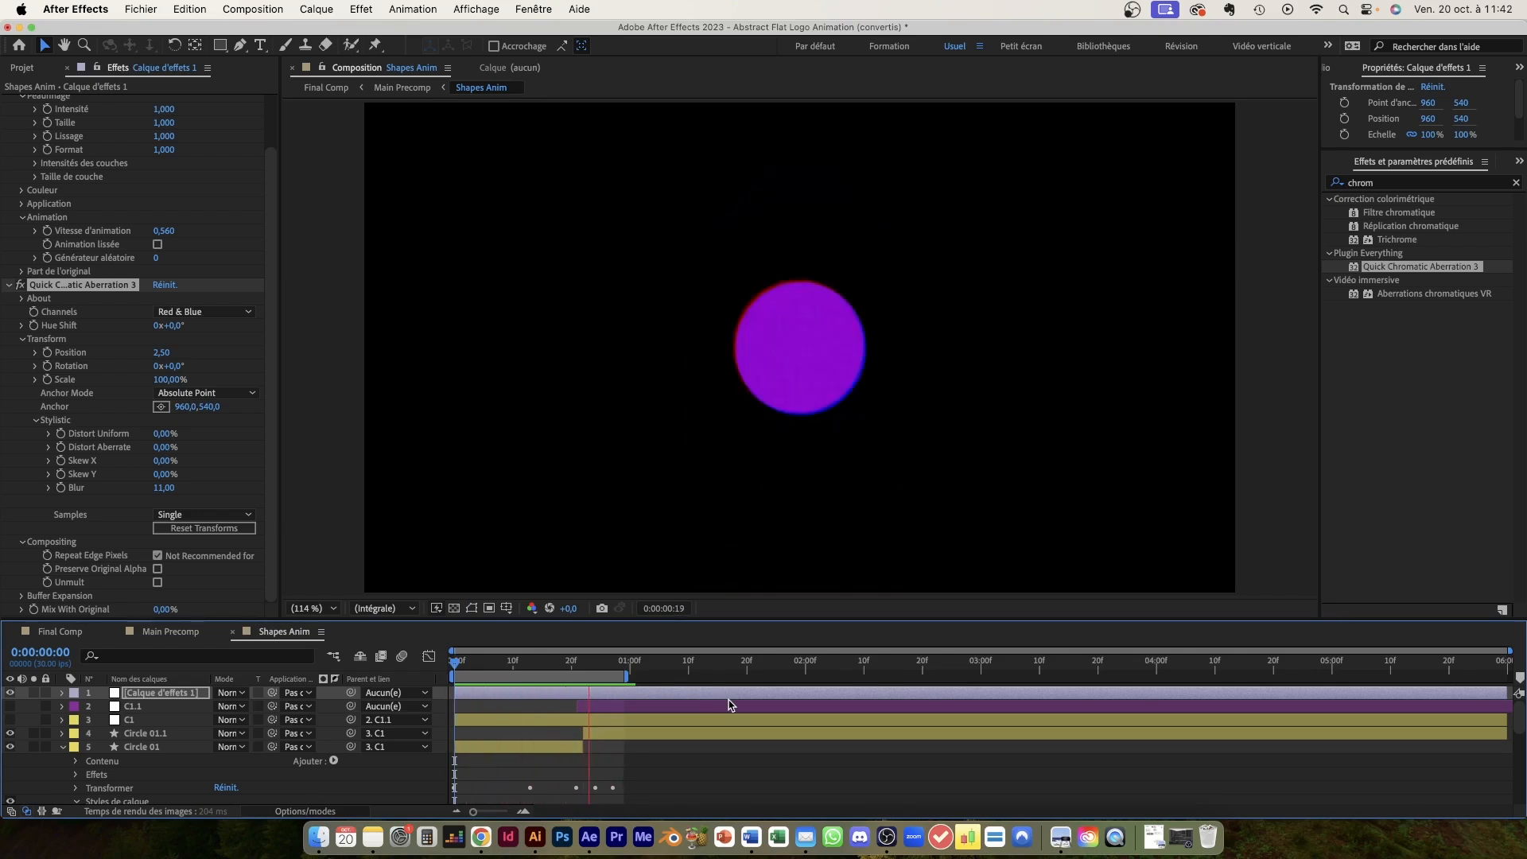
{"action": "left_click", "coordinate": [629, 675]}
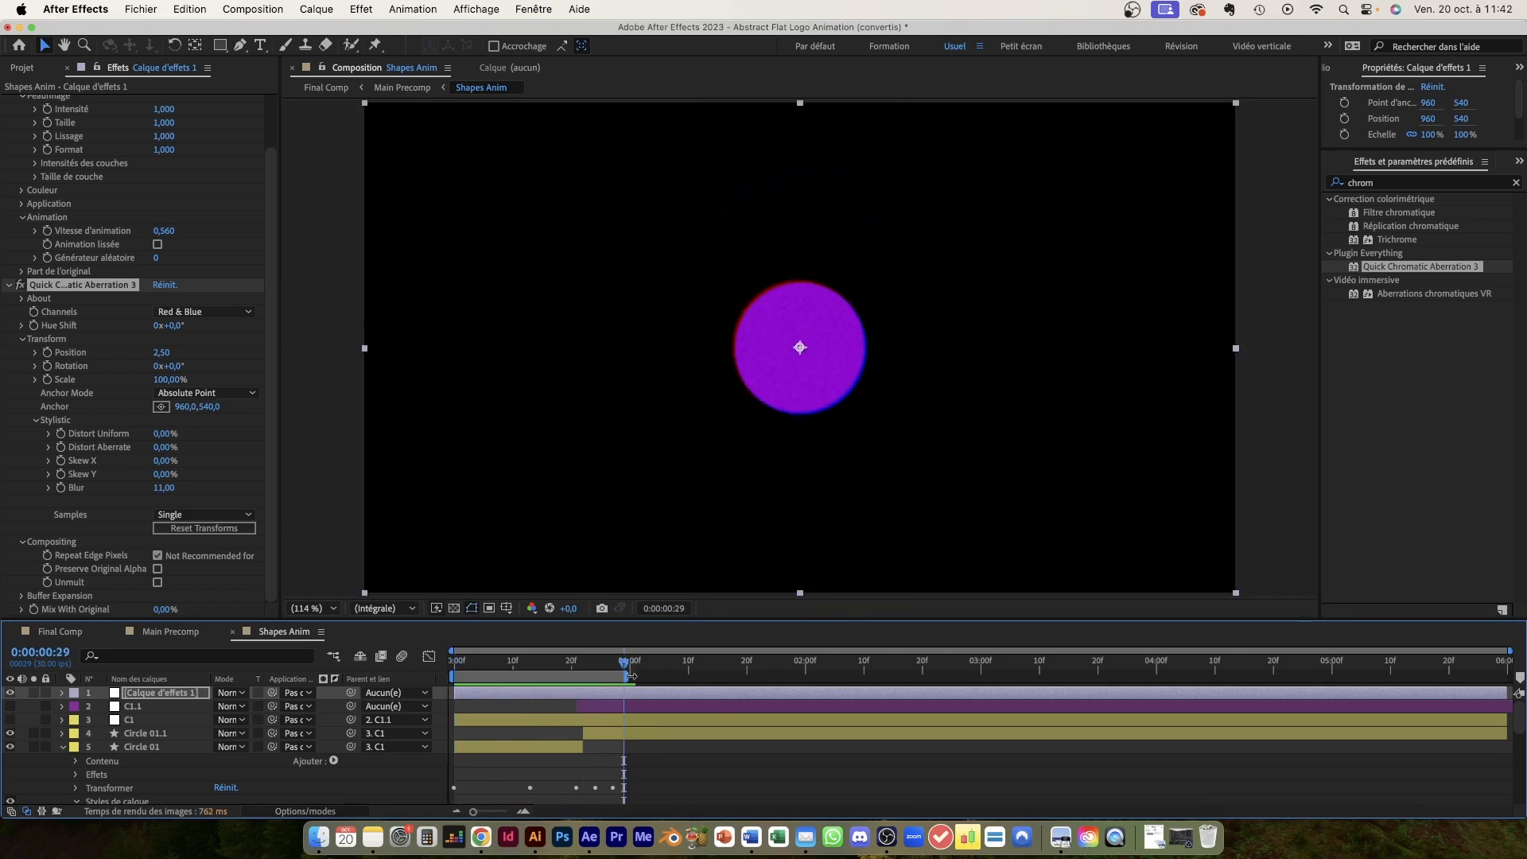
- Open Main Precomp and scrub through its timeline to check the circles together with the other animated shapes
{"action": "left_click", "coordinate": [175, 633]}
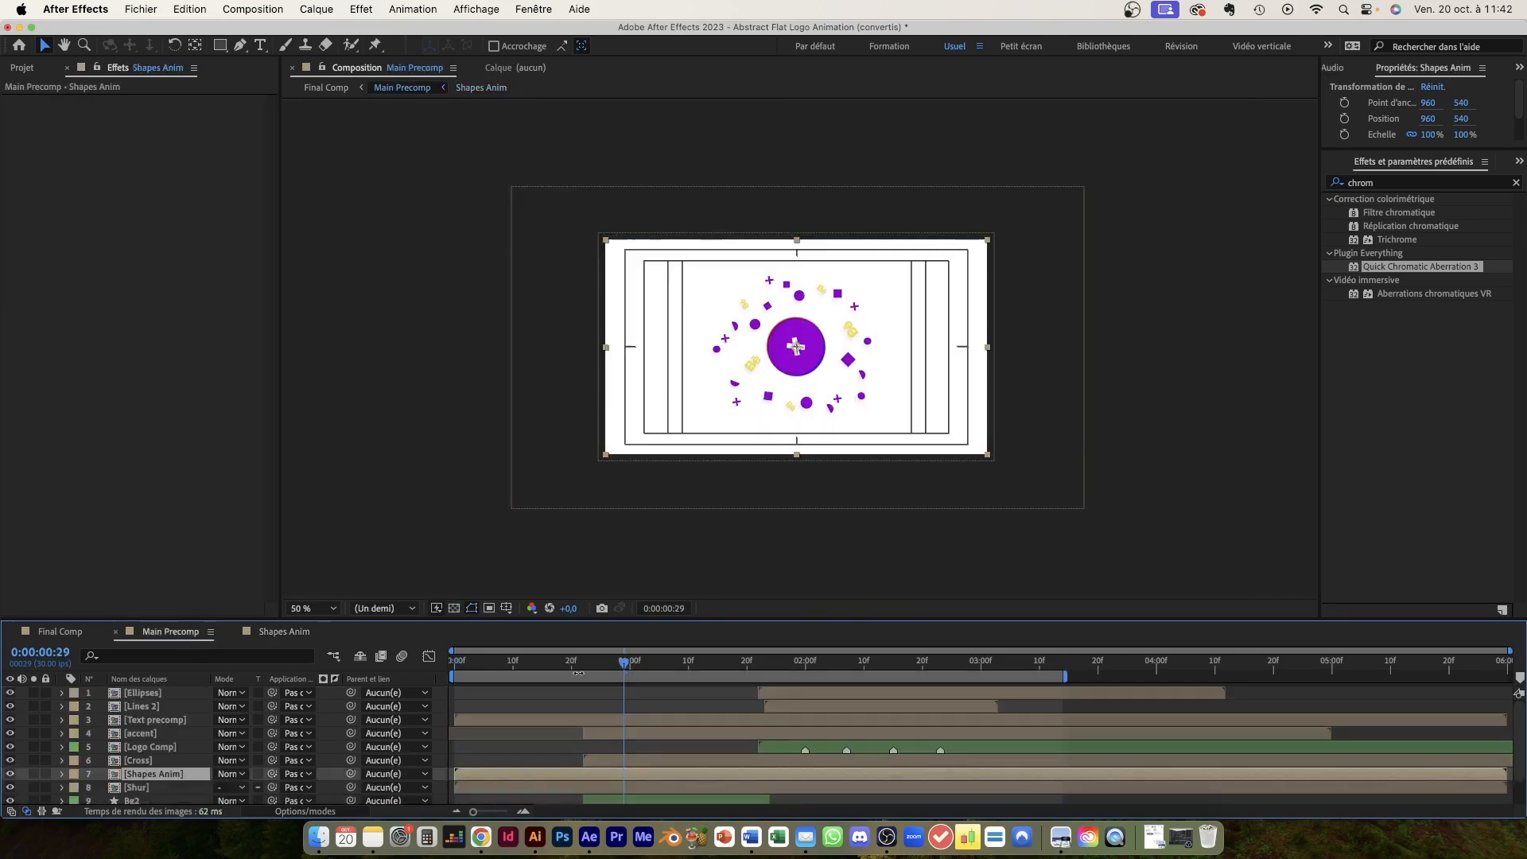
{"action": "left_click", "coordinate": [317, 610]}
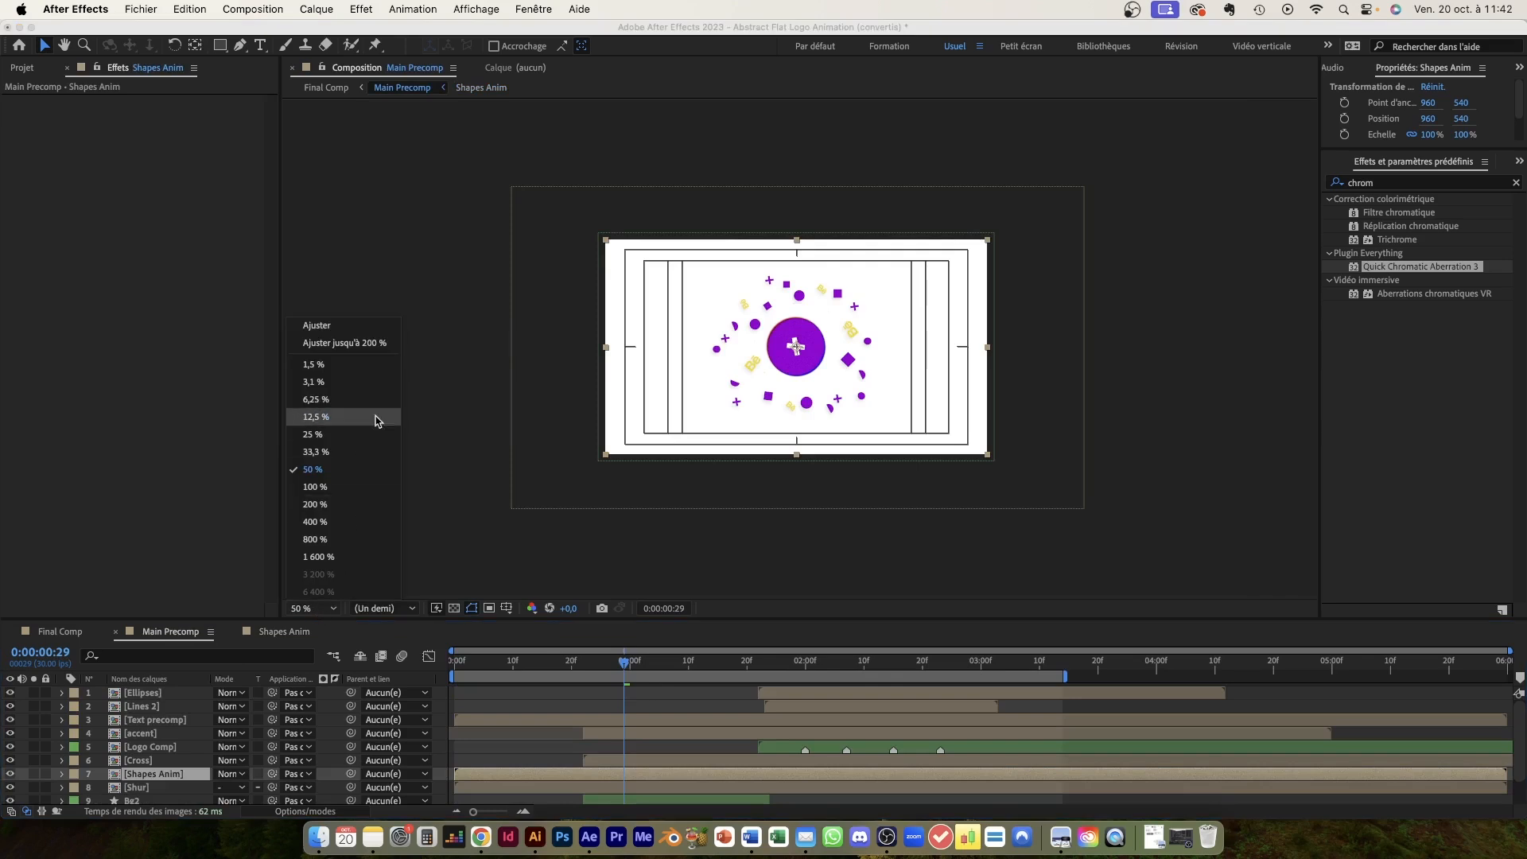
{"action": "left_click", "coordinate": [377, 343]}
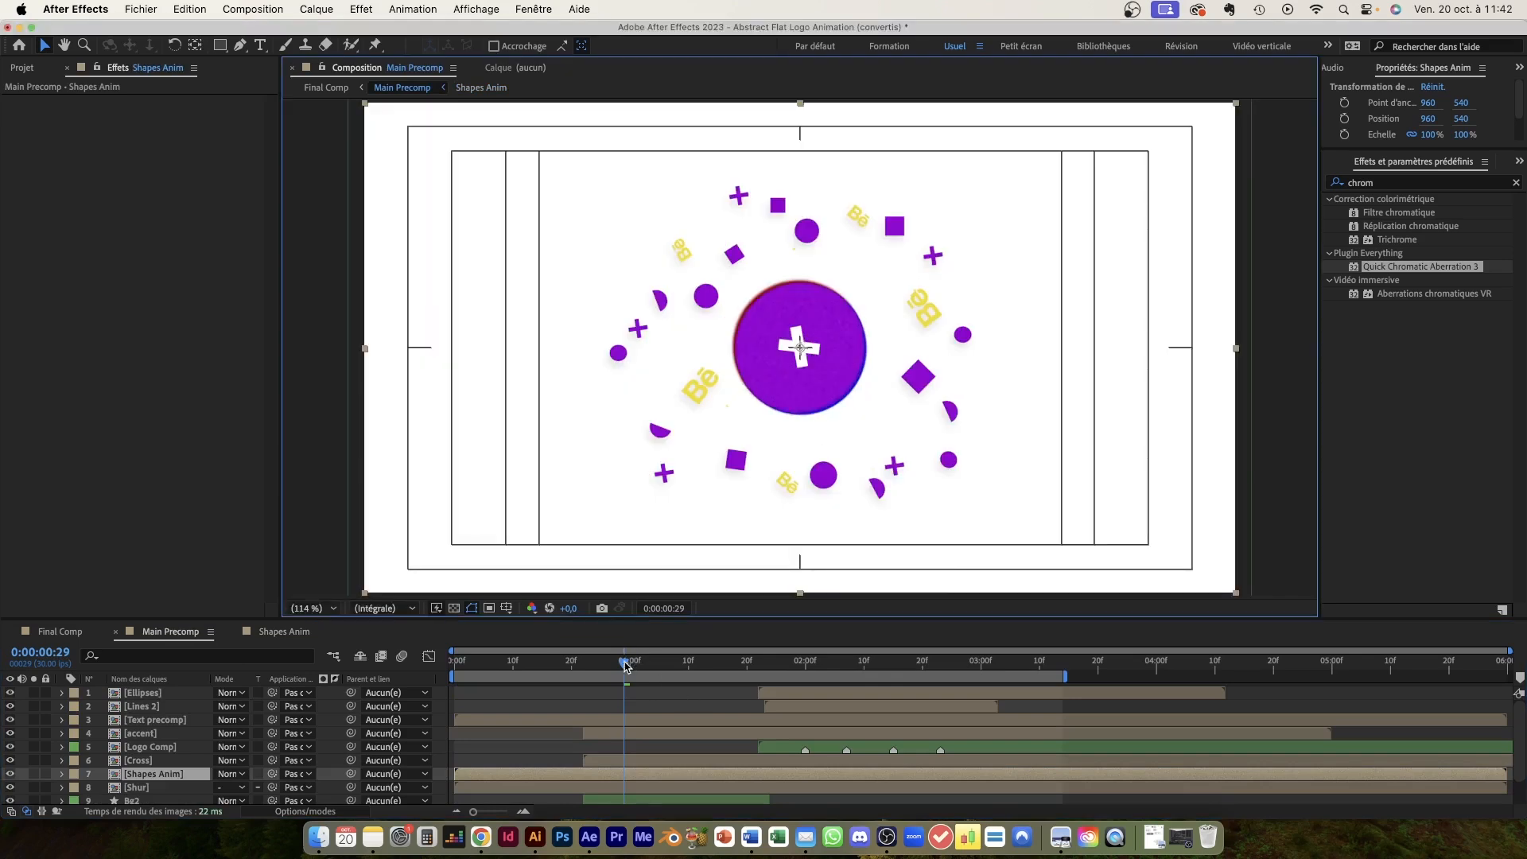
{"action": "left_click_drag", "start_coordinate": [632, 663], "coordinate": [652, 666]}
{"action": "left_click_drag", "start_coordinate": [509, 666], "coordinate": [975, 690]}
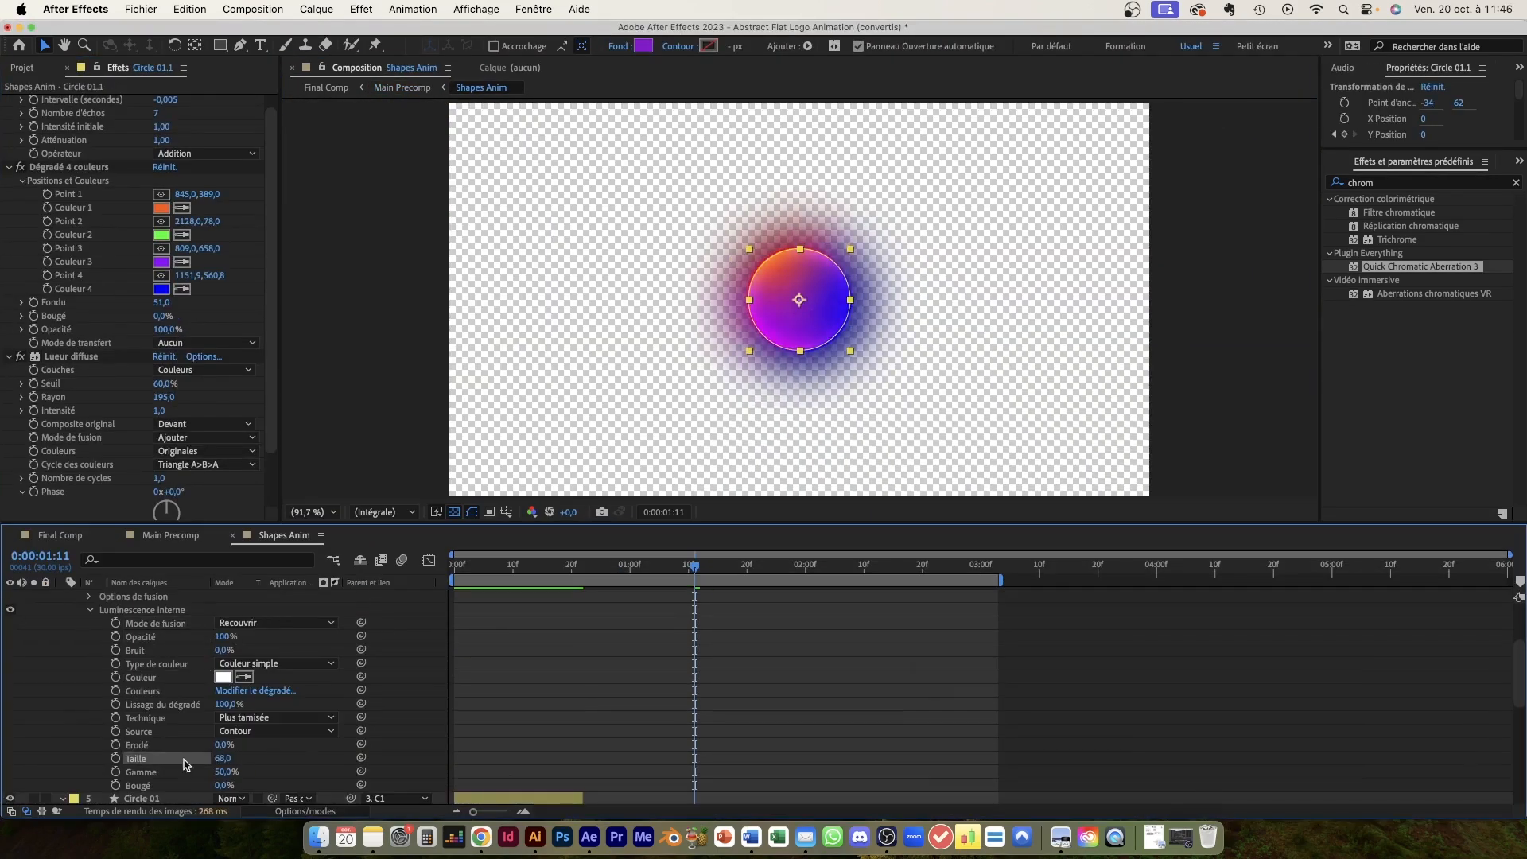
- Open the blending mode choices for Circle 01.1's inner glow layer style
{"action": "left_click", "coordinate": [274, 623]}
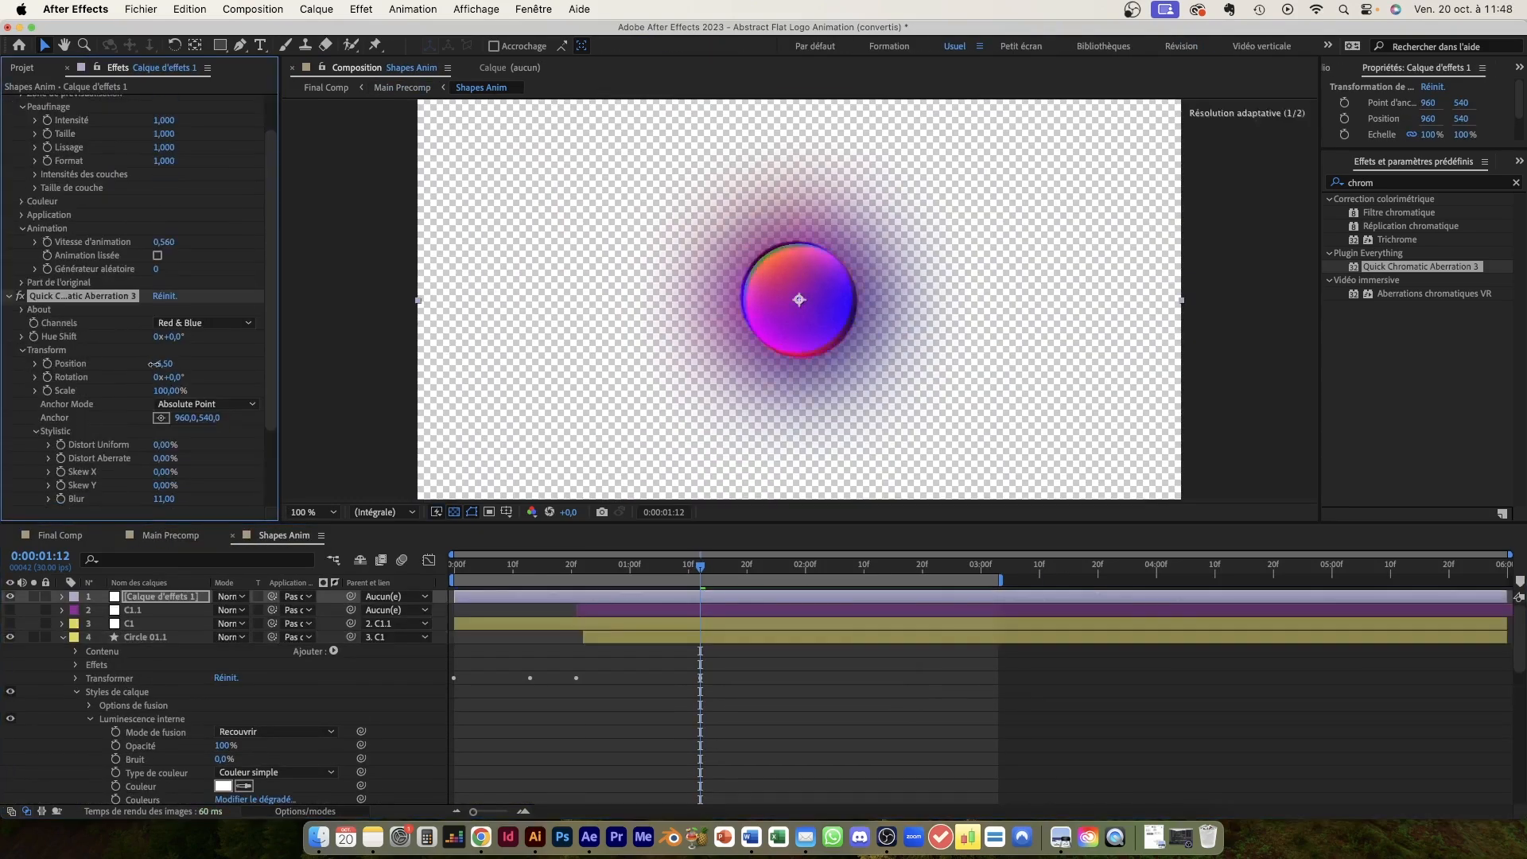